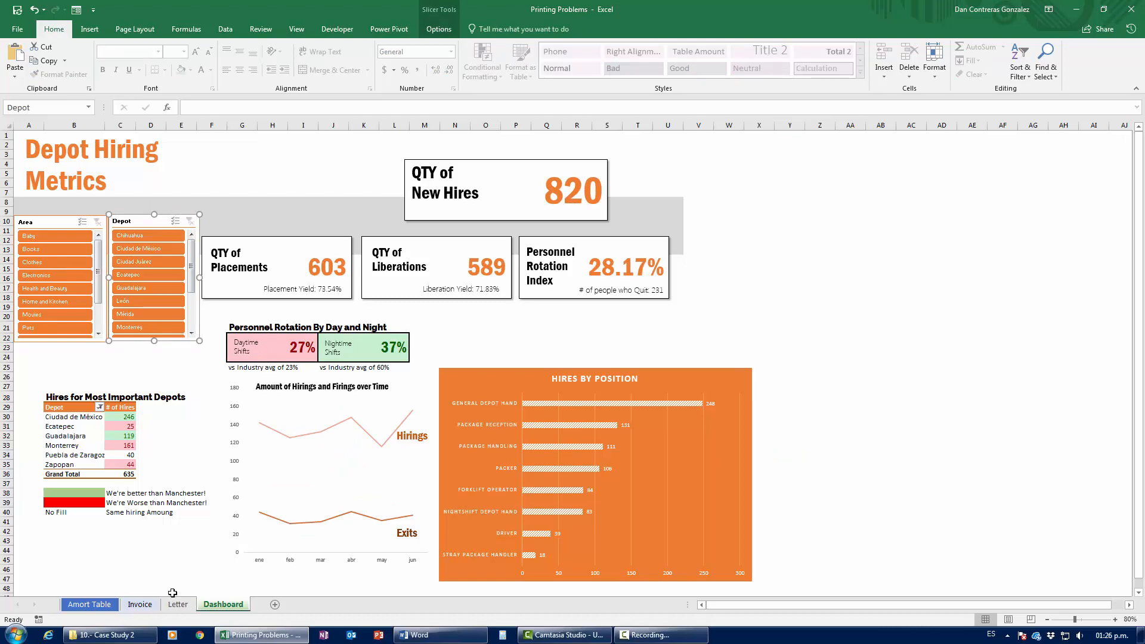
Step: Show the Amort Table sheet, select a TOTAL PAYMENT cell, then switch to Word
left_click(89, 604)
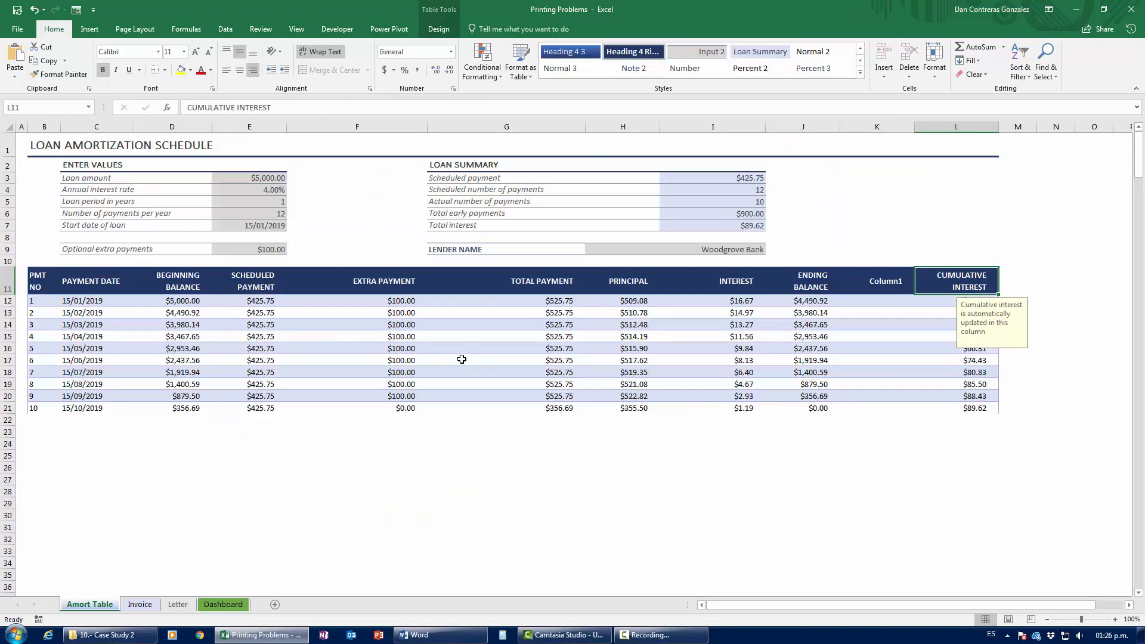
left_click(499, 351)
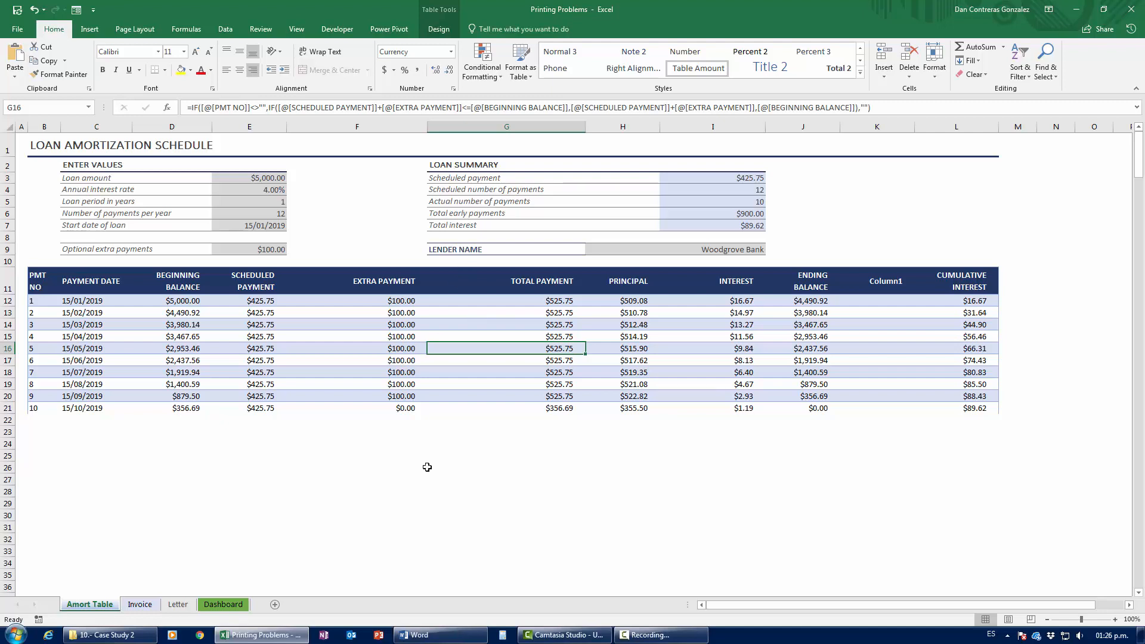
left_click(417, 634)
Step: Create a blank Word document, then return to the Excel workbook with Alt+Tab
left_click(449, 158)
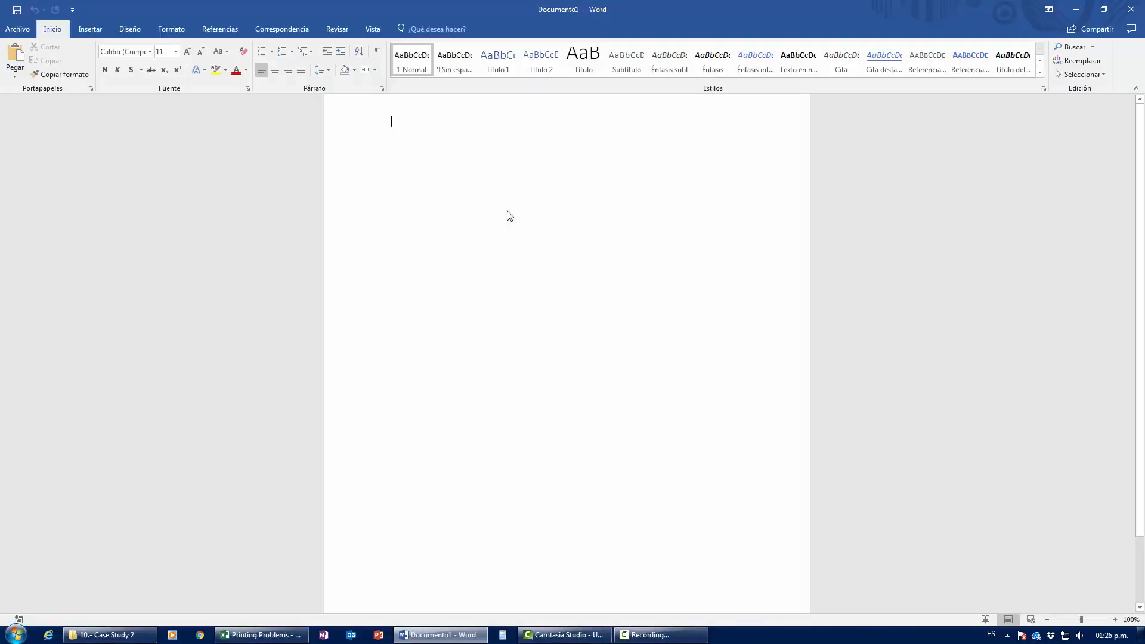
scroll(491, 381, "down", 1)
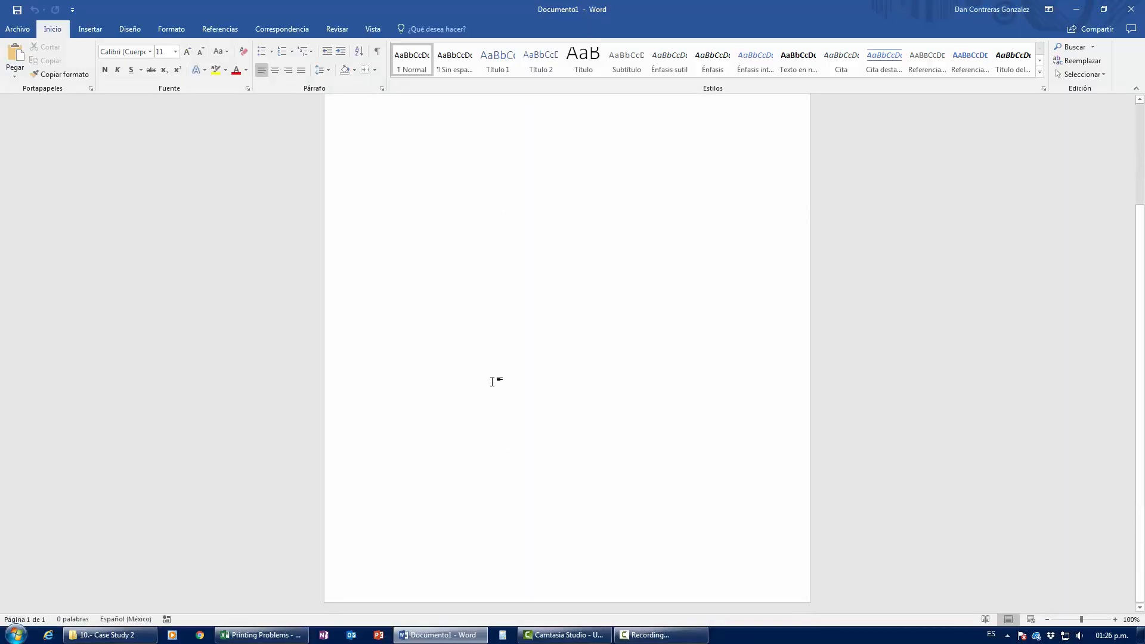
scroll(492, 381, "up", 1)
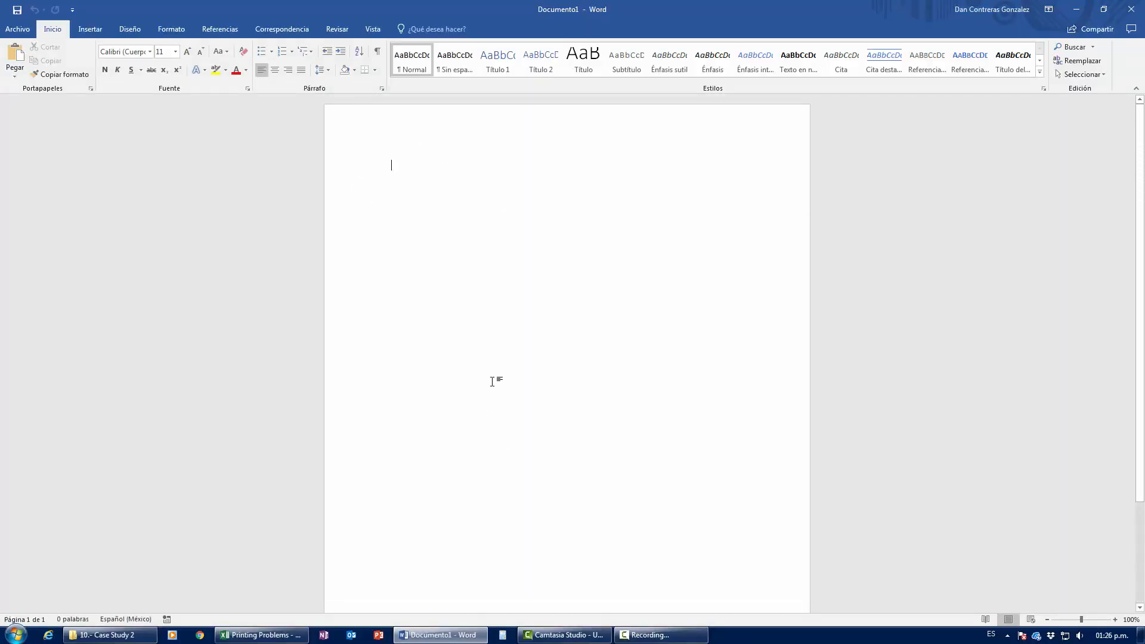
key("alt+Tab")
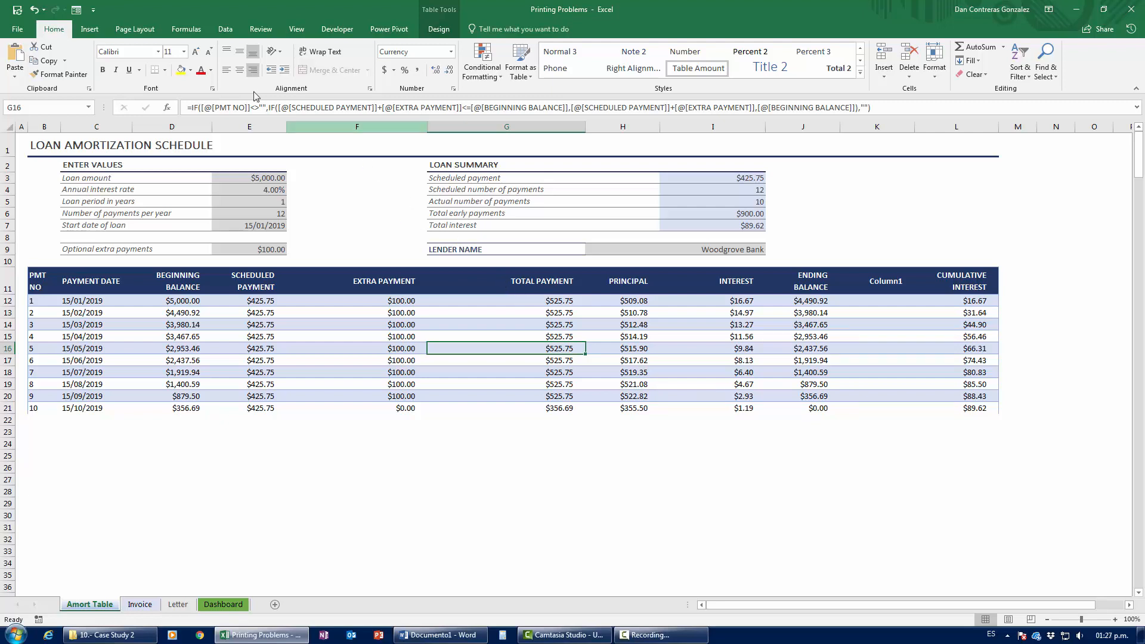
Step: View the Page Layout ribbon, then bring up the workbook's backstage Info page
left_click(146, 34)
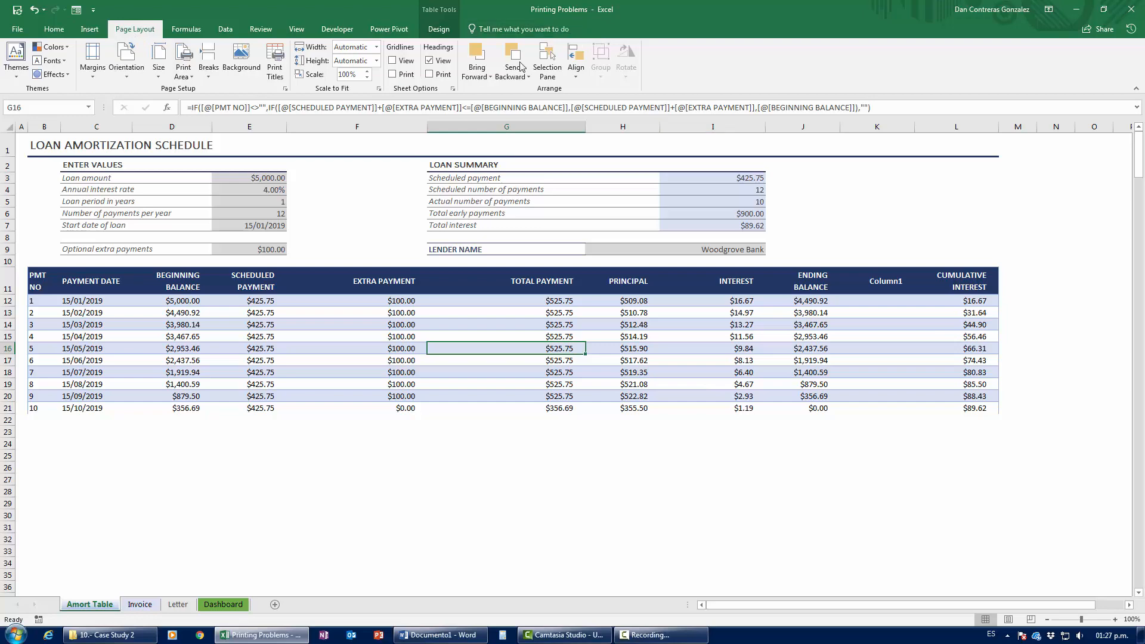
left_click(20, 33)
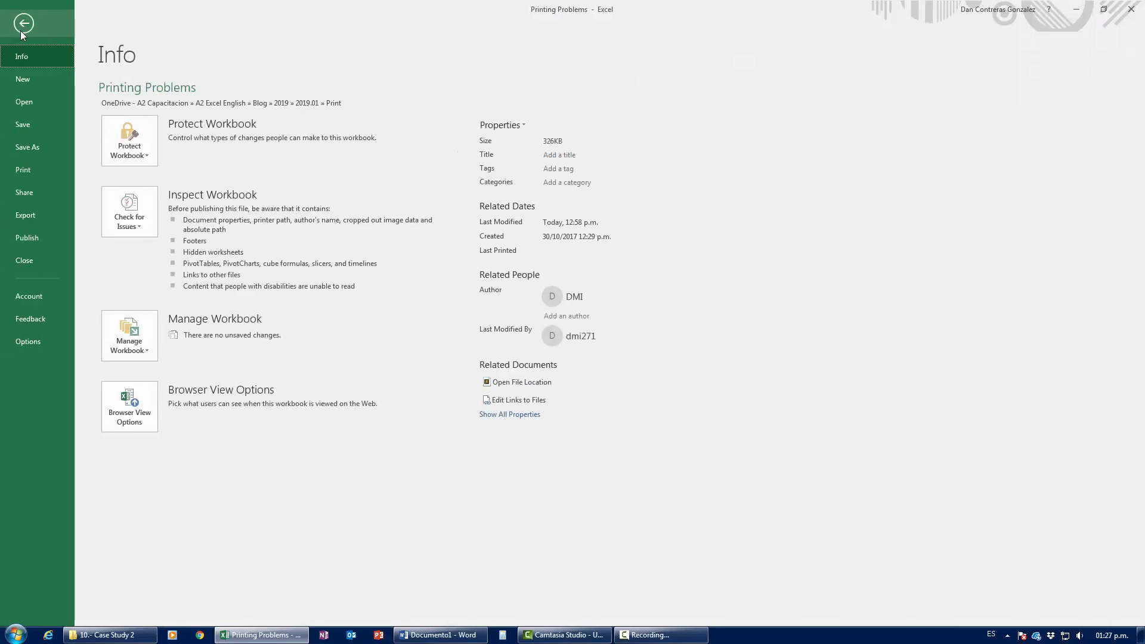
Step: Show the sheet's print preview and close it again several times with Ctrl+P and Esc
left_click(35, 166)
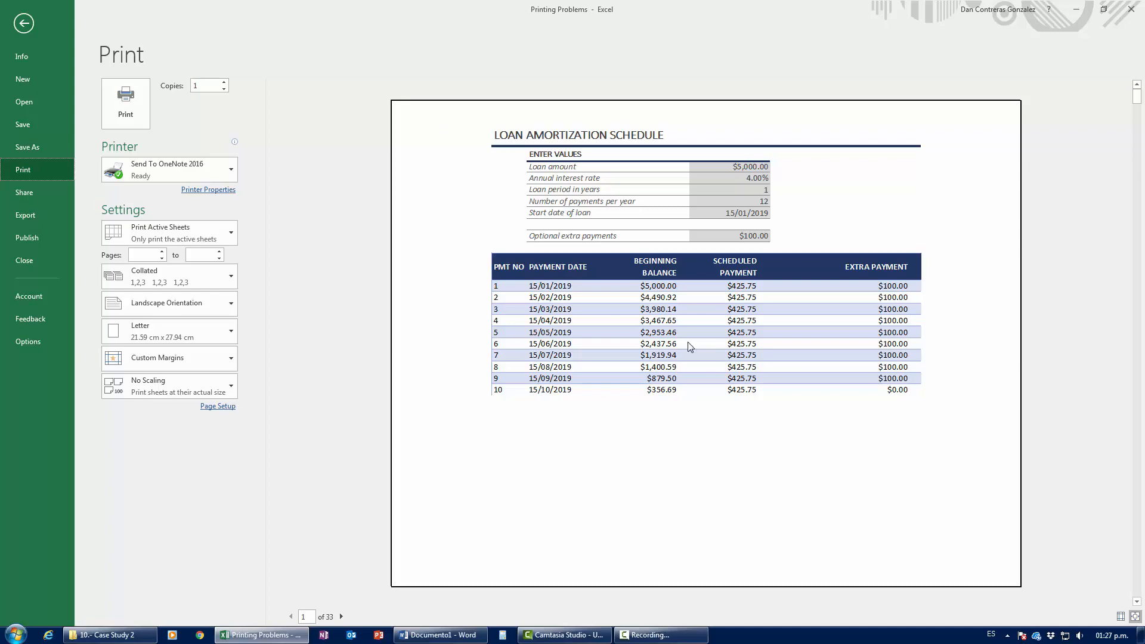
key("Escape")
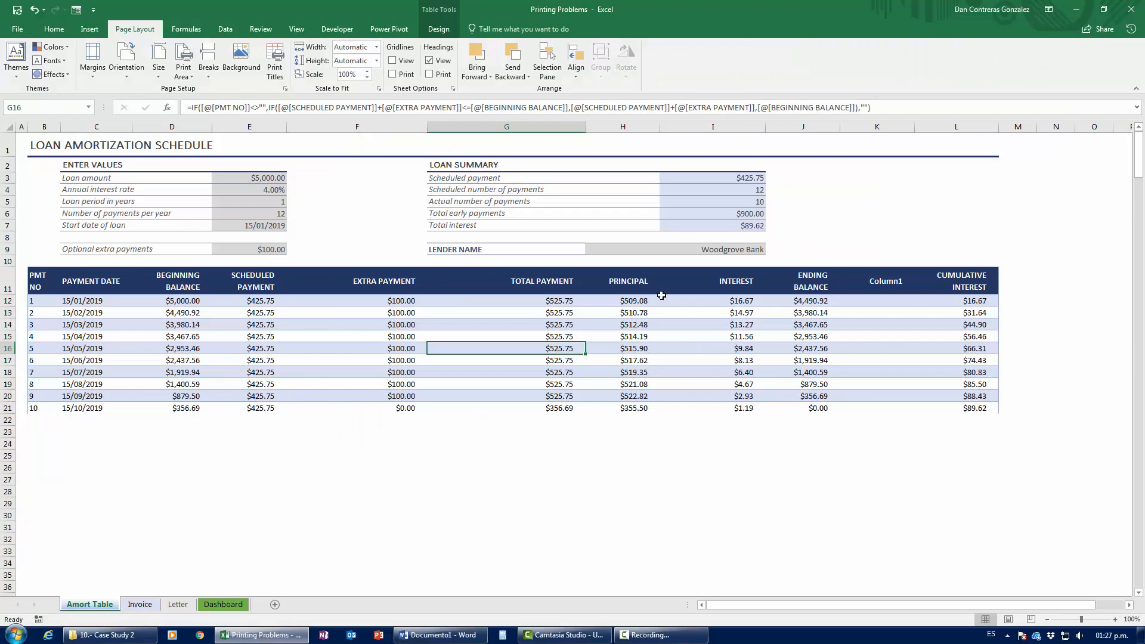
key("ctrl+p")
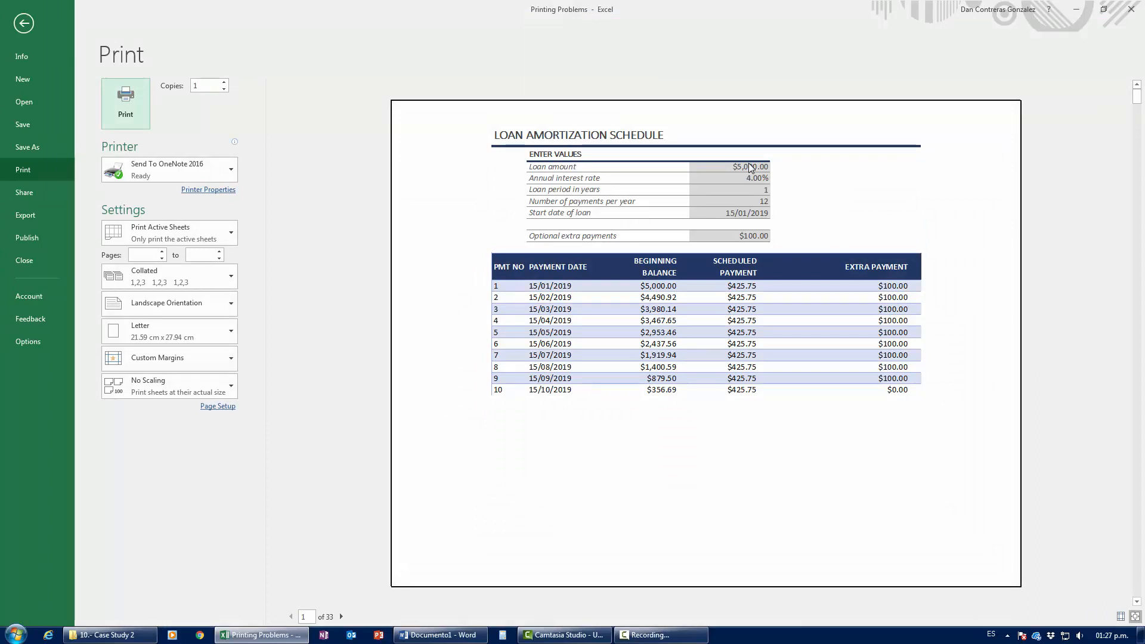
key("Escape")
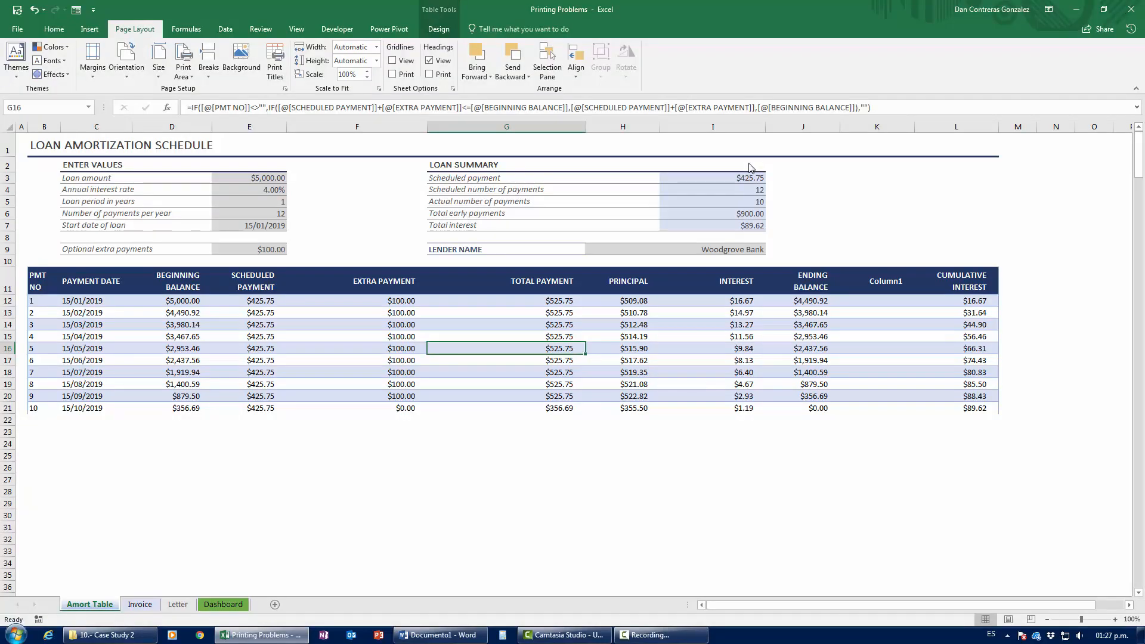
key("ctrl+p")
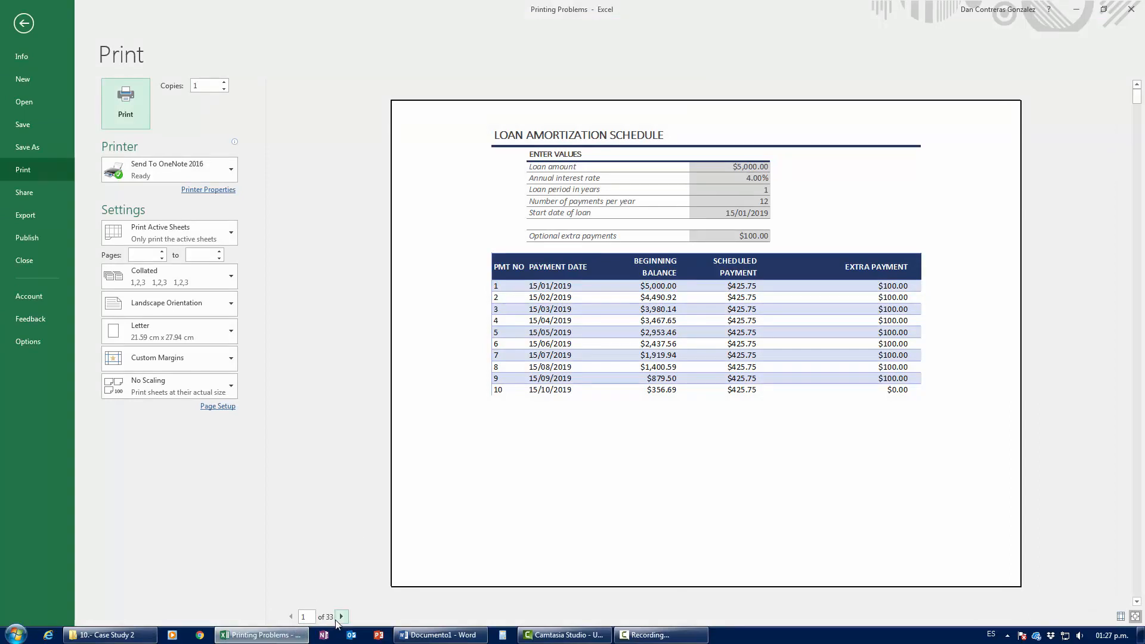
key("Escape")
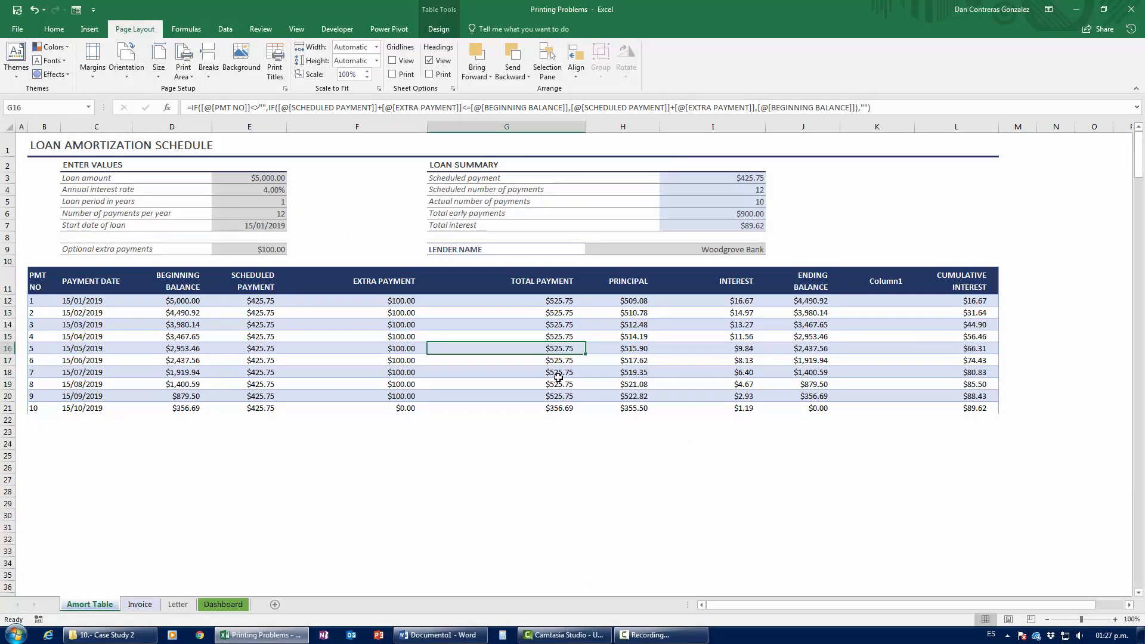
key("ctrl+p")
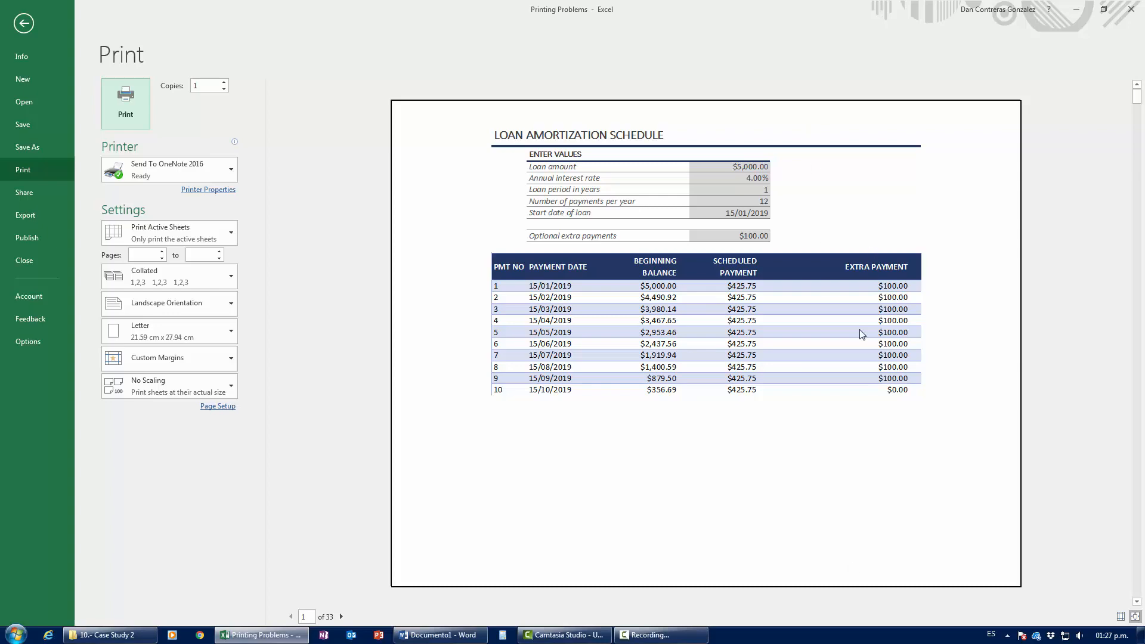
key("Escape")
Step: Select columns F through L and page forward through the print preview
left_click(360, 123)
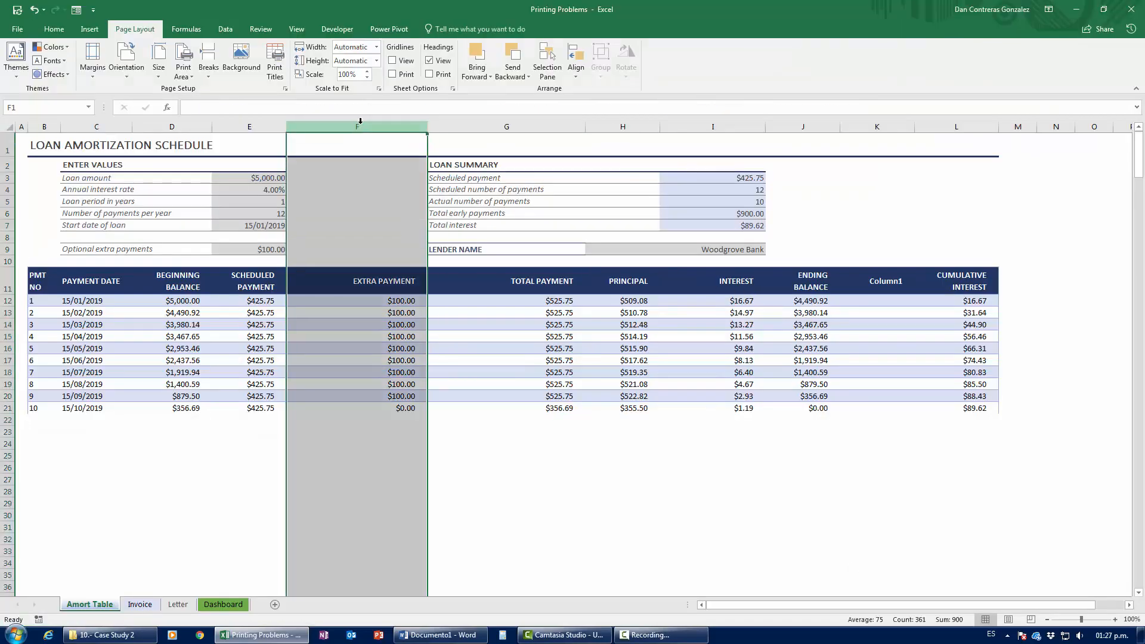
left_click_drag(506, 127, 948, 156)
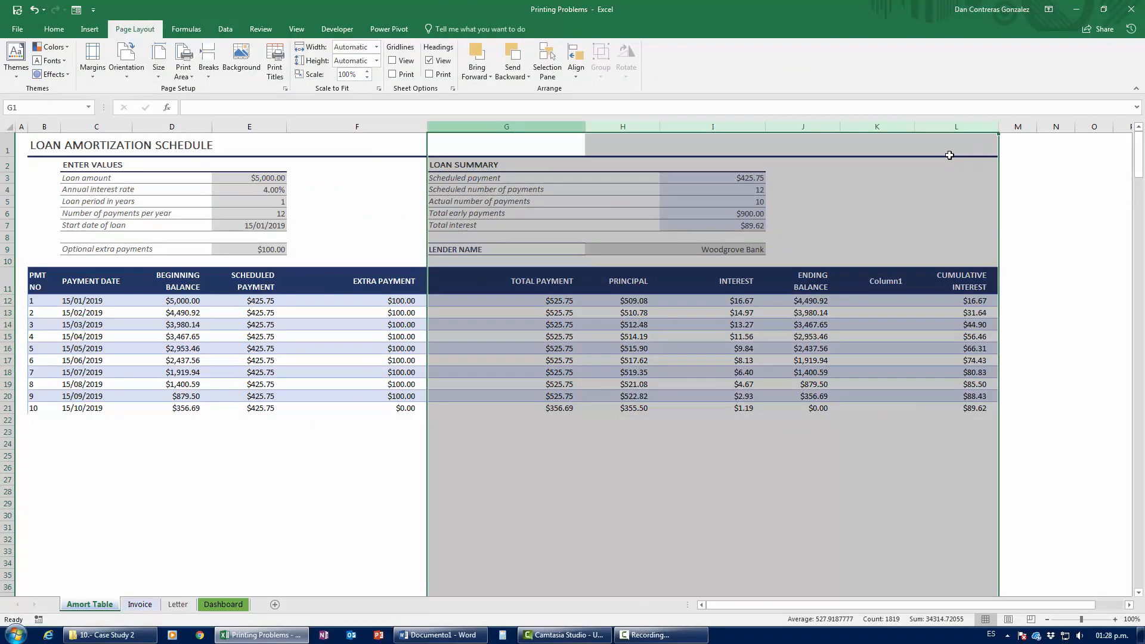
key("ctrl+p")
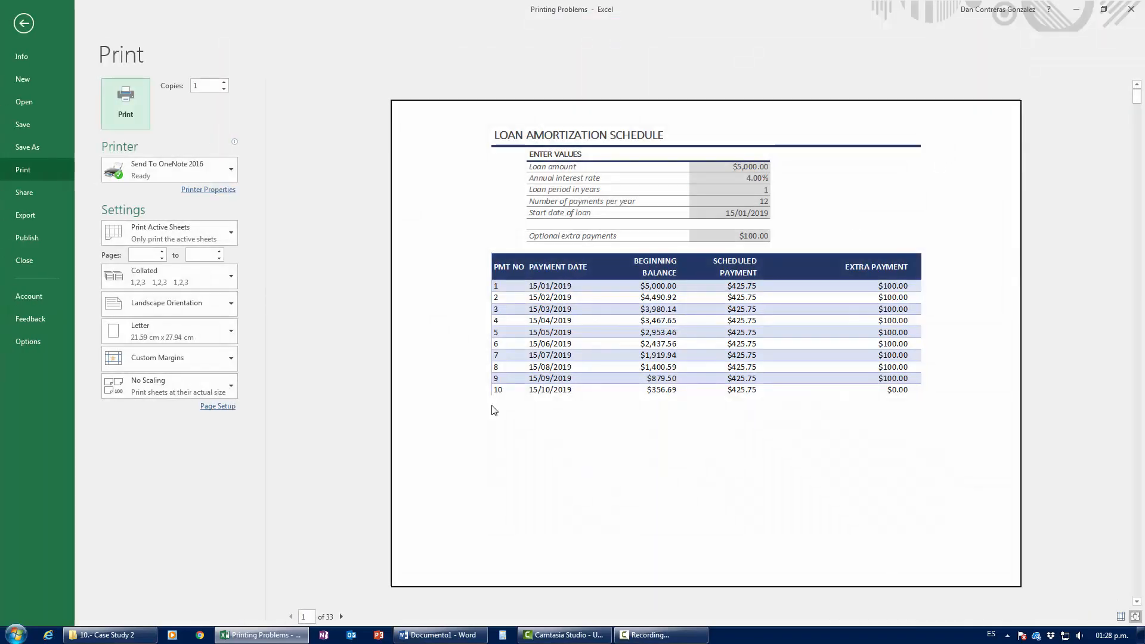
double_click(342, 616)
left_click(342, 616)
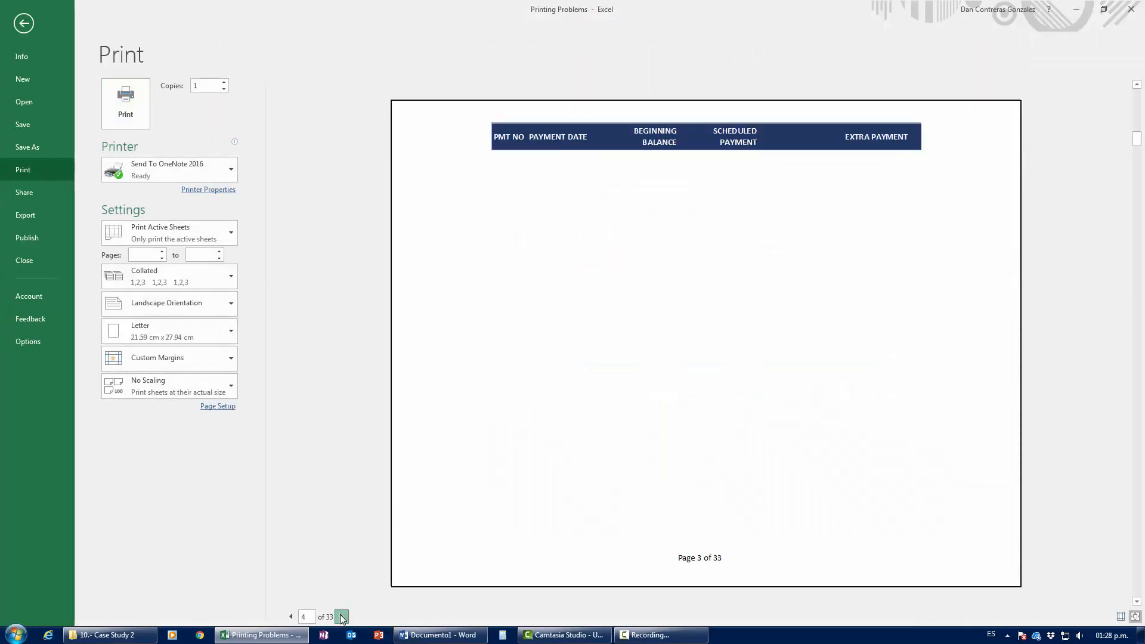
left_click(341, 617)
left_click(341, 616)
double_click(341, 617)
Step: Page past page 12, step back to page 23, then leave the preview
left_click(343, 616)
left_click(341, 616)
left_click(341, 616)
left_click(341, 617)
left_click(342, 617)
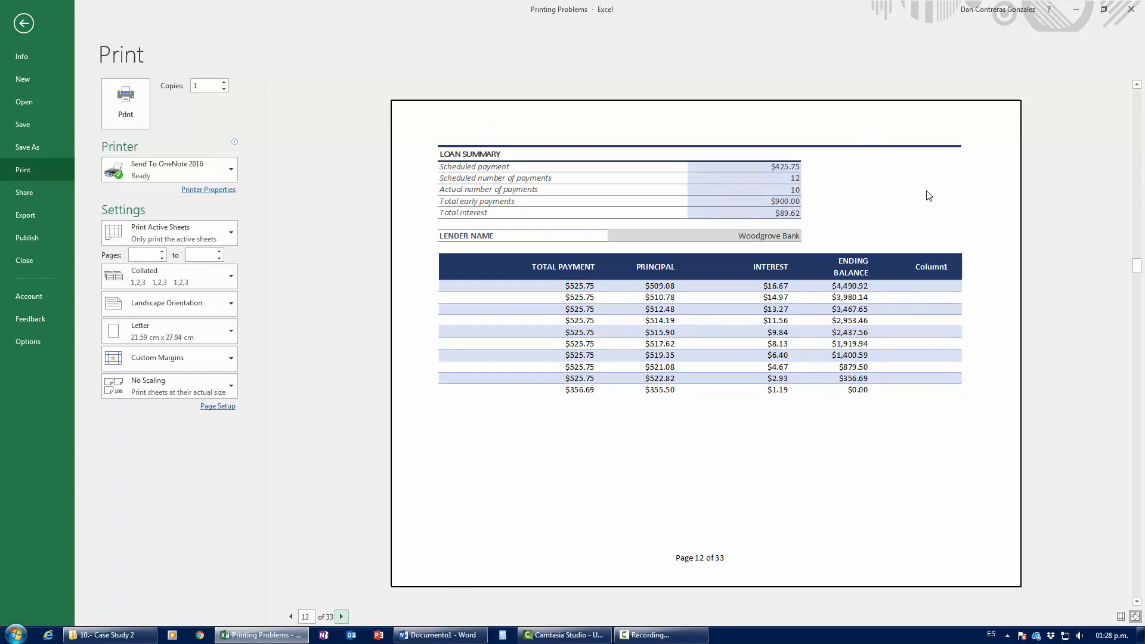
left_click(341, 617)
left_click(342, 616)
left_click(342, 616)
left_click(342, 616)
left_click(341, 617)
left_click(341, 617)
left_click(342, 617)
left_click(341, 616)
left_click(341, 617)
left_click(341, 617)
left_click(341, 617)
left_click(342, 616)
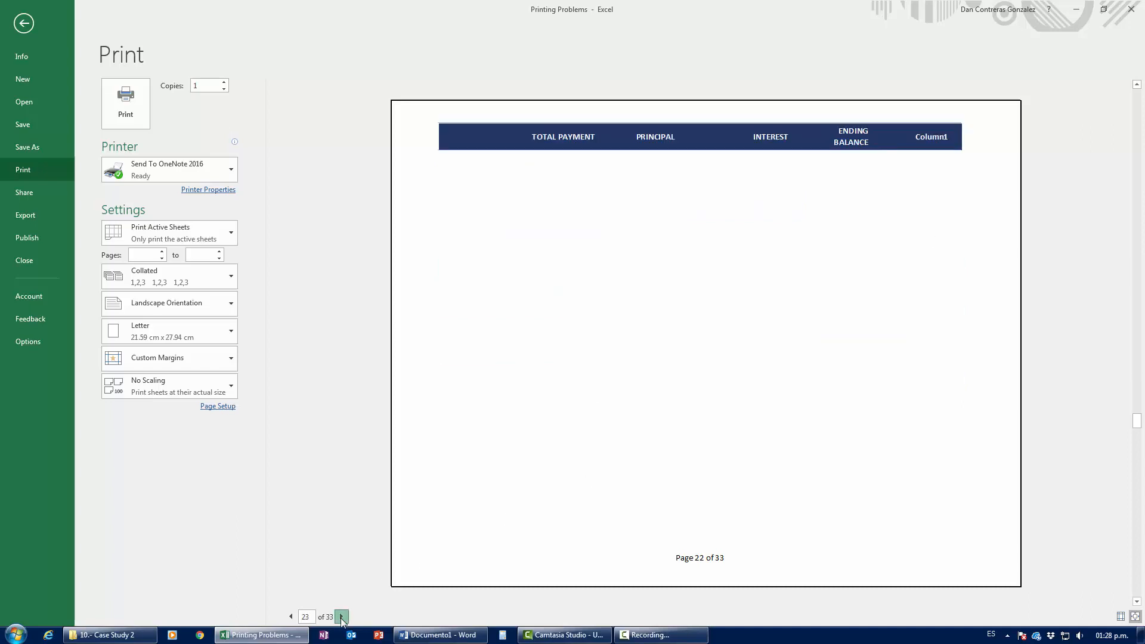
left_click(291, 617)
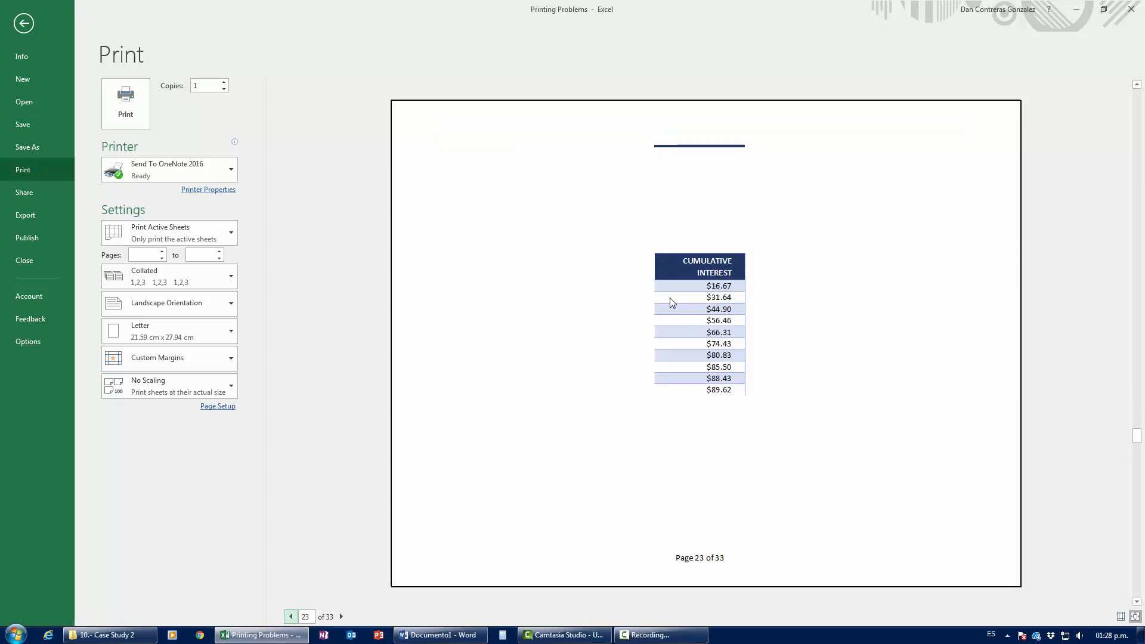
key("Escape")
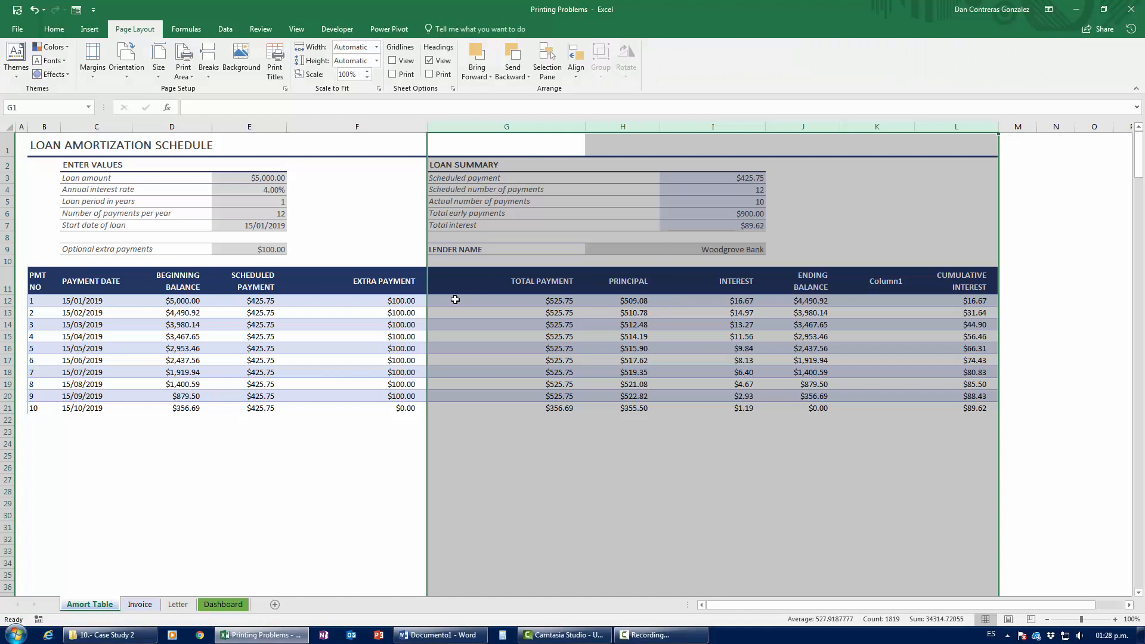
Step: Check header cell G11 and the empty cells F23–F27 and C26 below the loan table
left_click(494, 286)
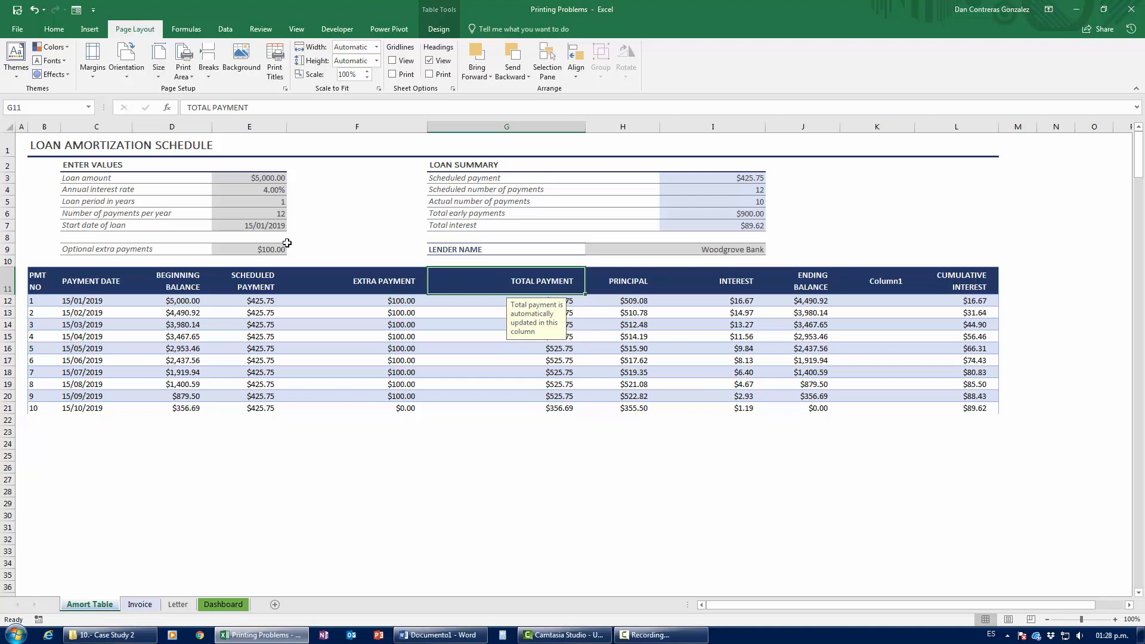
left_click(358, 454)
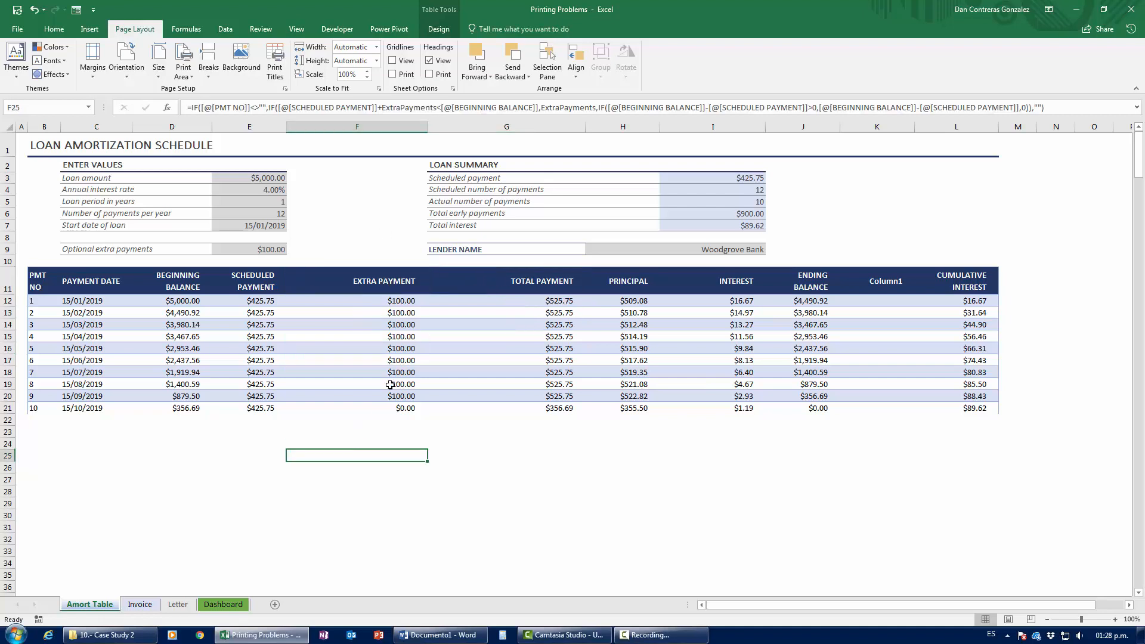
key("Up")
key("Up")
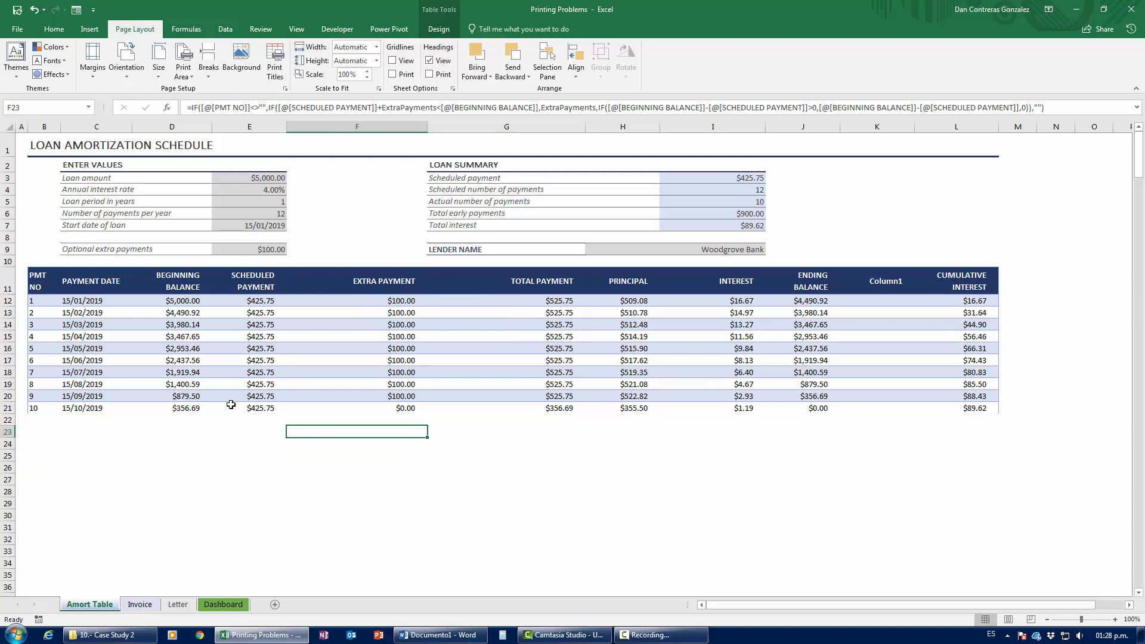
key("Down")
key("Down")
key("Down")
key("Down")
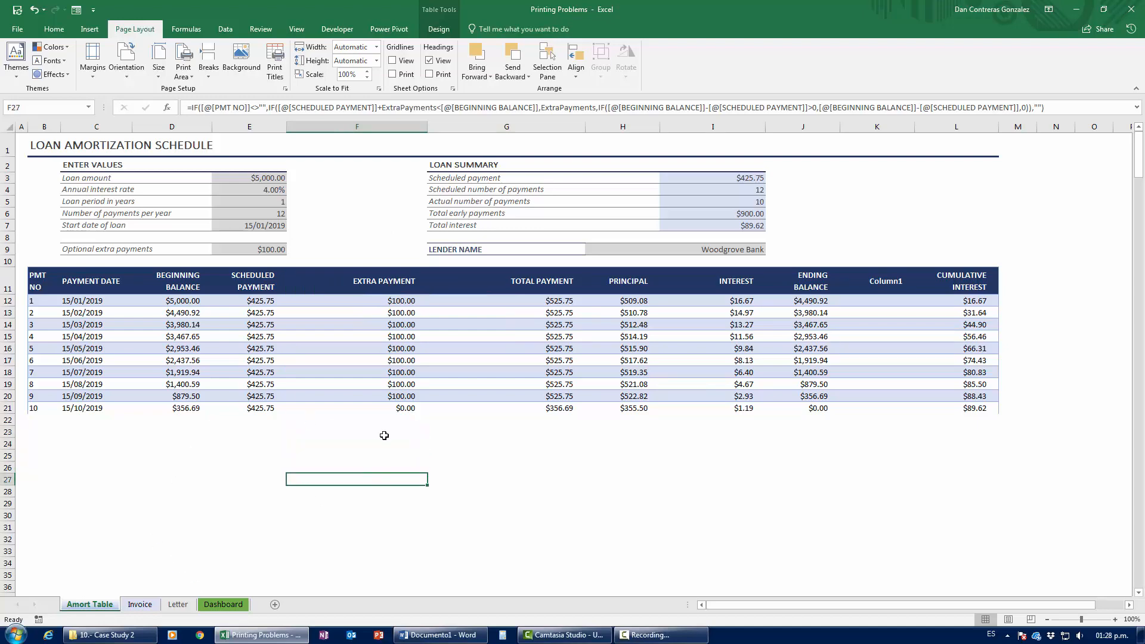
scroll(364, 292, "down", 7)
scroll(364, 291, "up", 6)
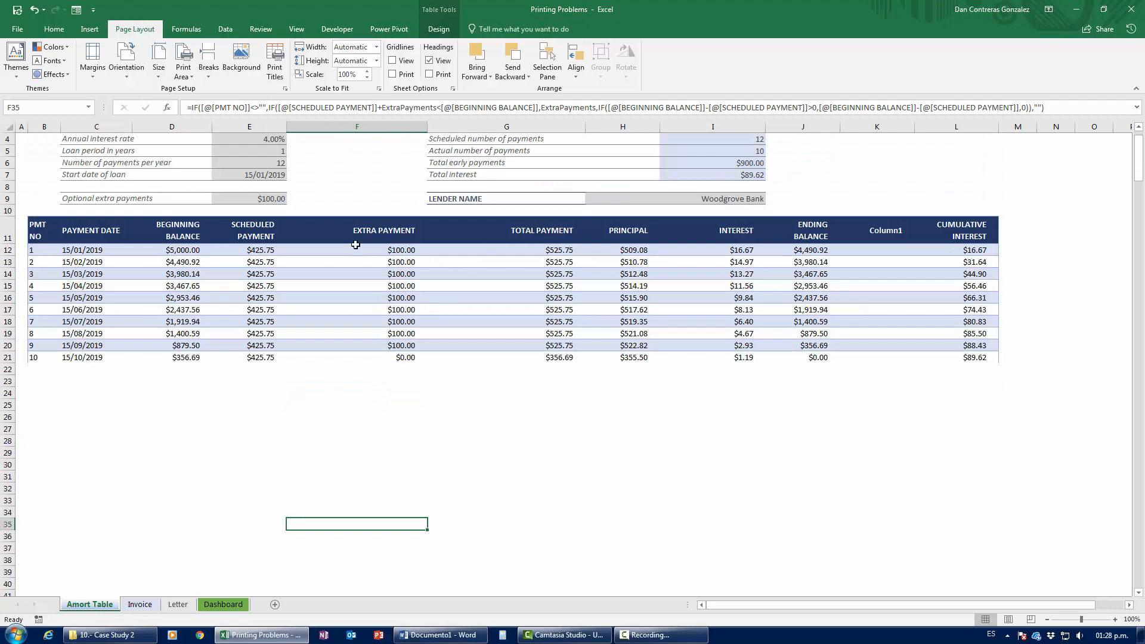
left_click(101, 414)
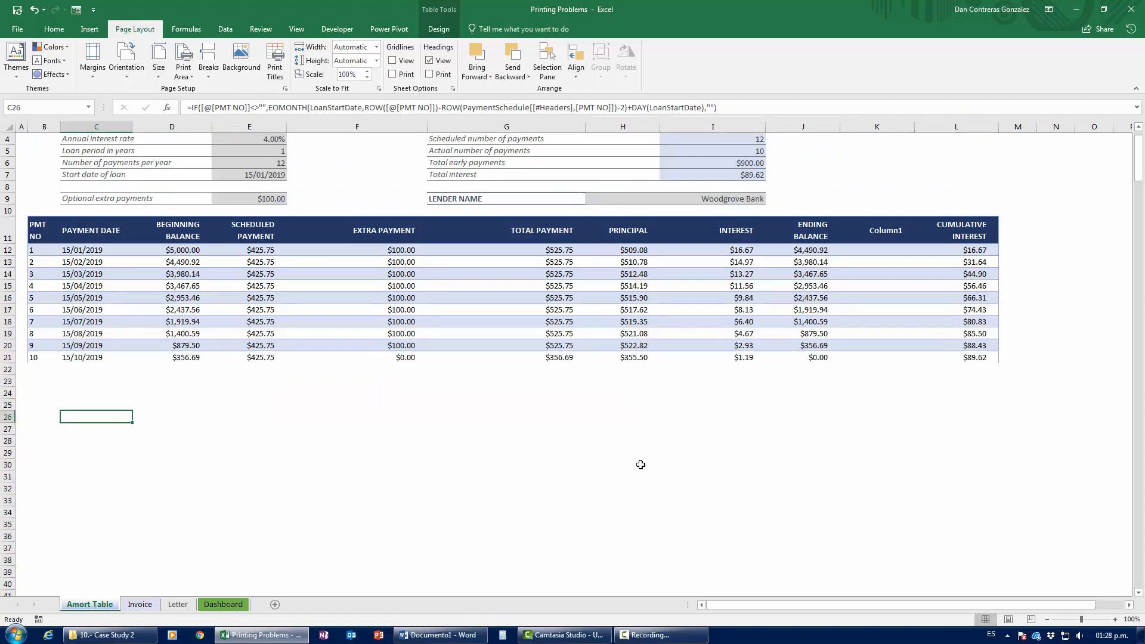
key("Right")
key("Right")
key("Right")
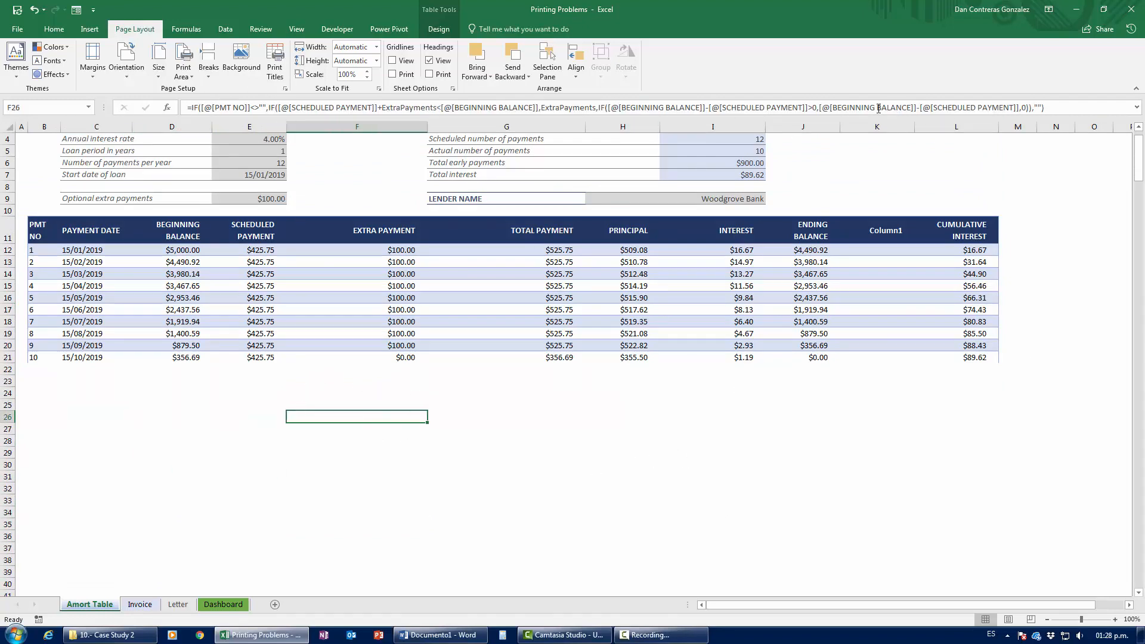
Step: Select Extra Payment cell F16, then cell I4 holding the Scheduled number of payments formula
left_click(364, 395)
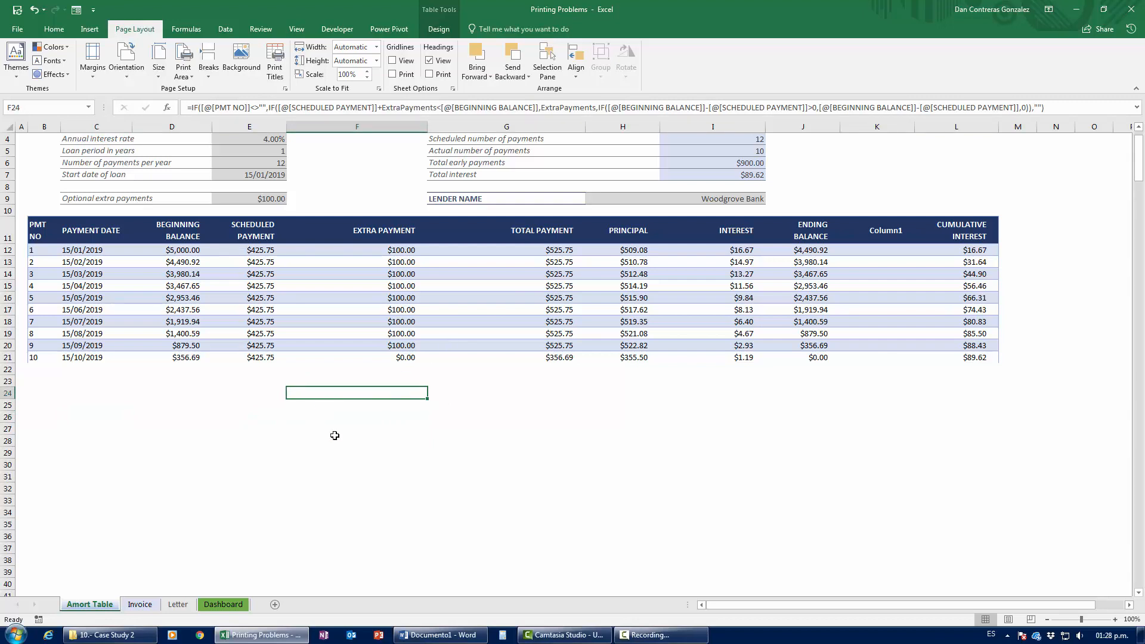
left_click(377, 293)
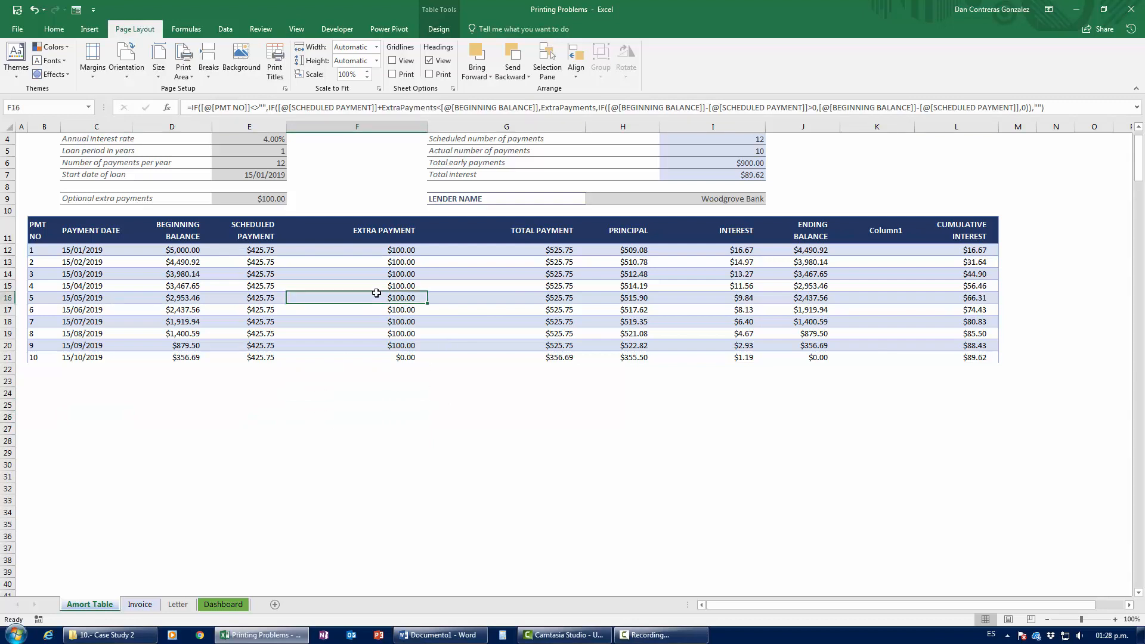
scroll(469, 363, "up", 1)
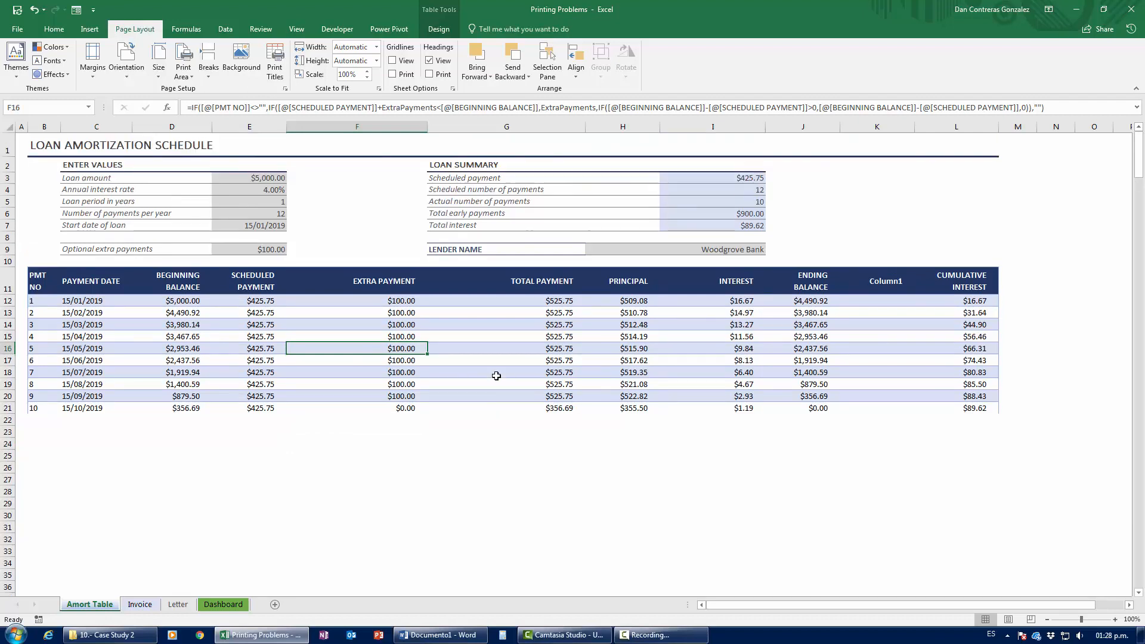
left_click(739, 190)
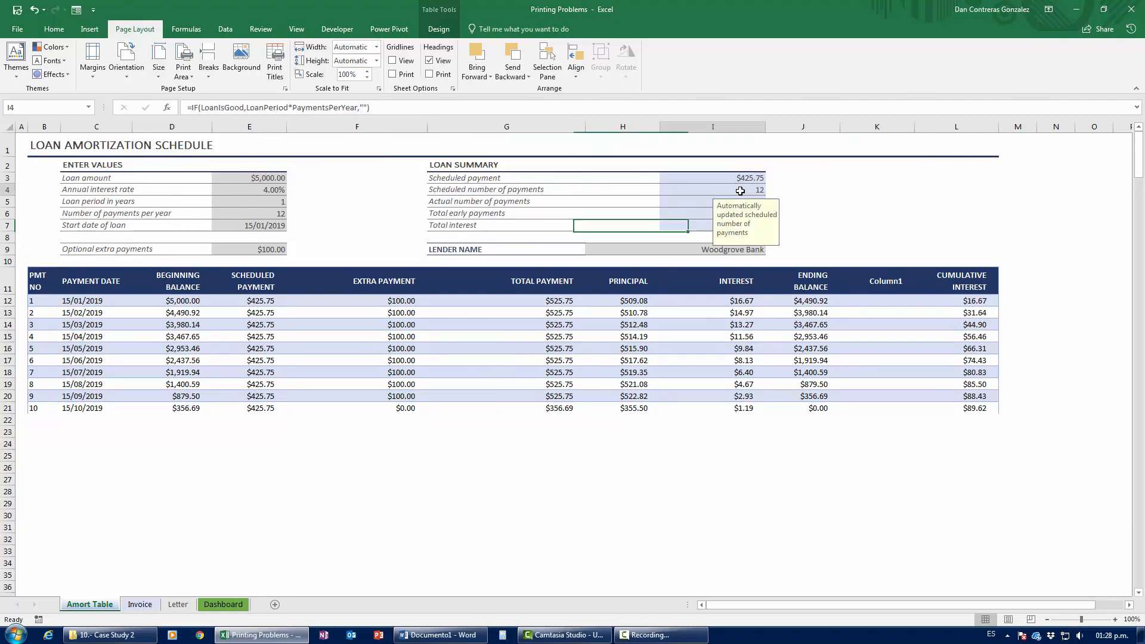
key("Down")
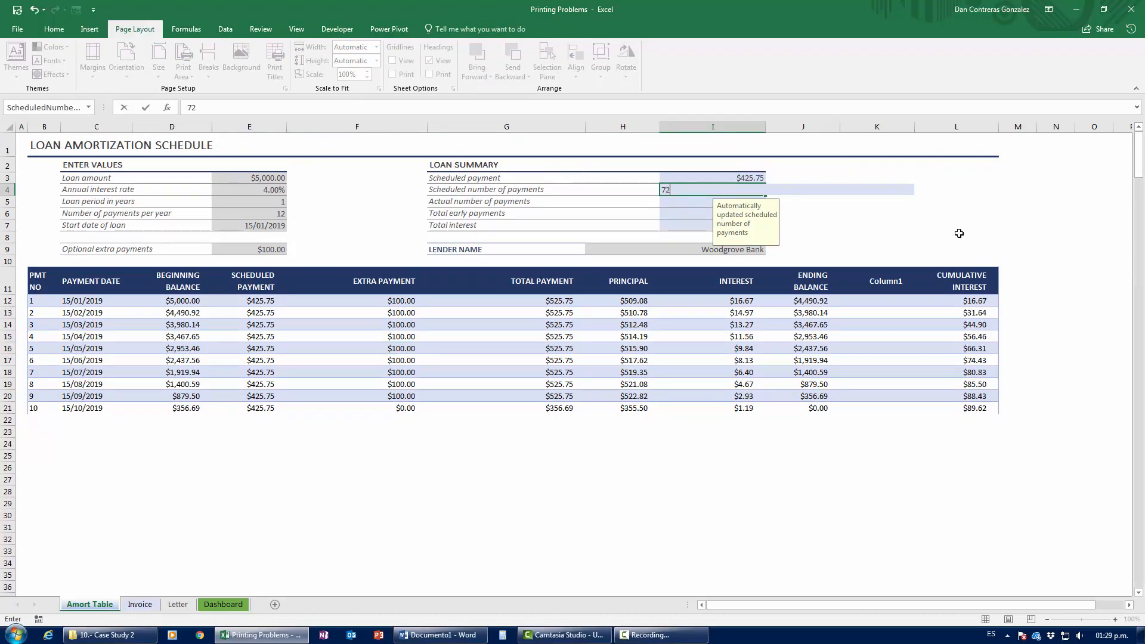
scroll(384, 464, "down", 1)
scroll(383, 465, "down", 3)
scroll(694, 315, "up", 3)
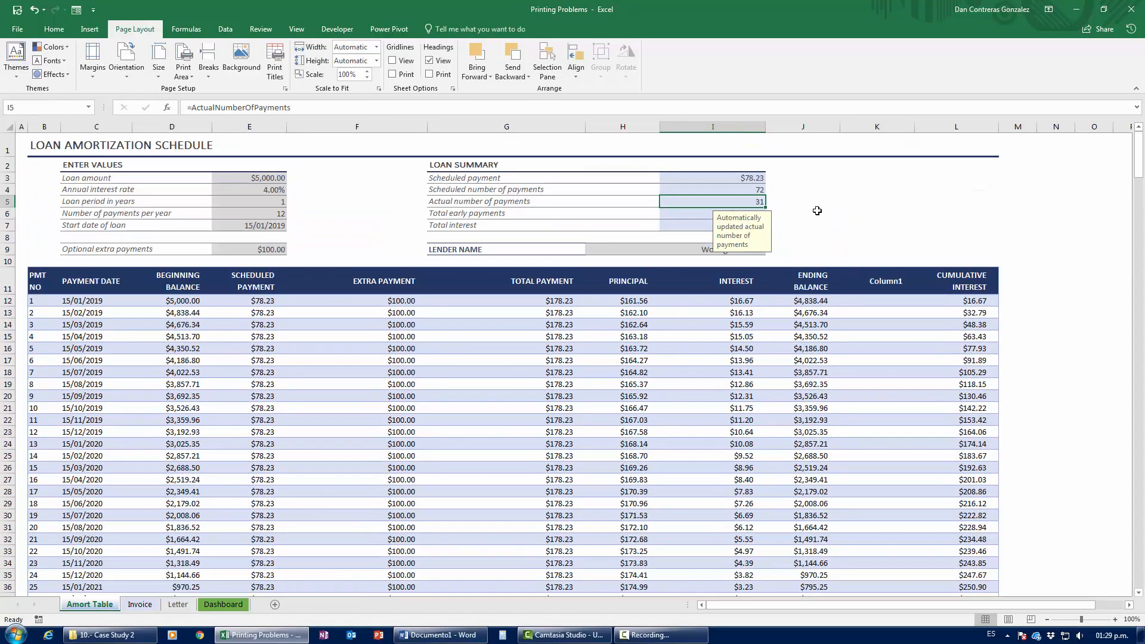
scroll(505, 464, "down", 7)
scroll(549, 437, "up", 7)
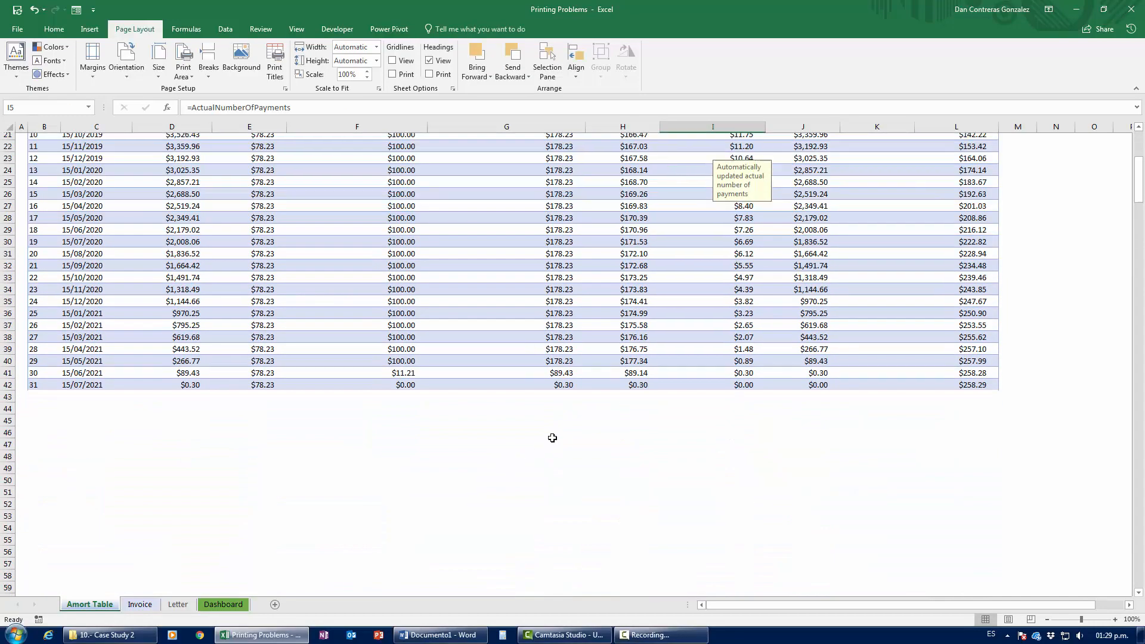
scroll(404, 446, "down", 7)
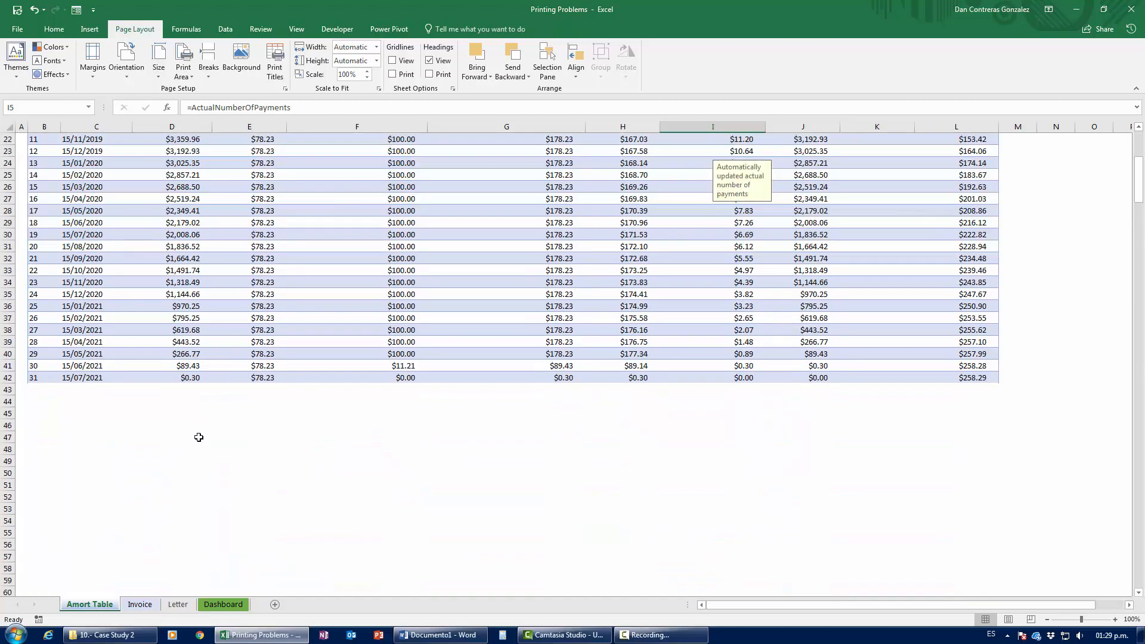
scroll(444, 404, "up", 7)
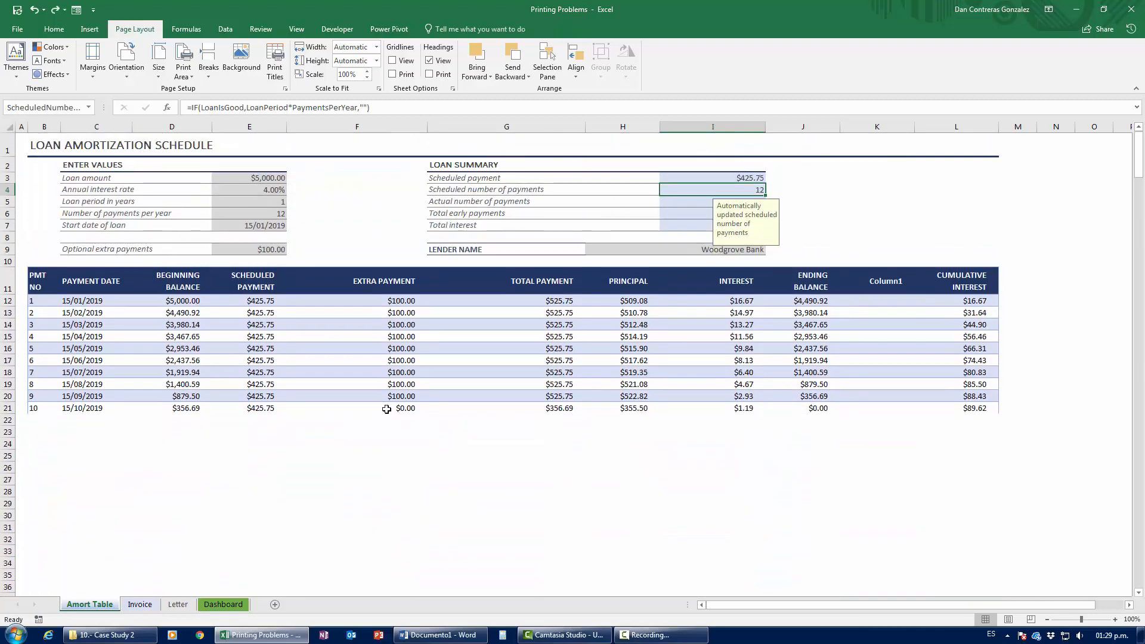
left_click(387, 391)
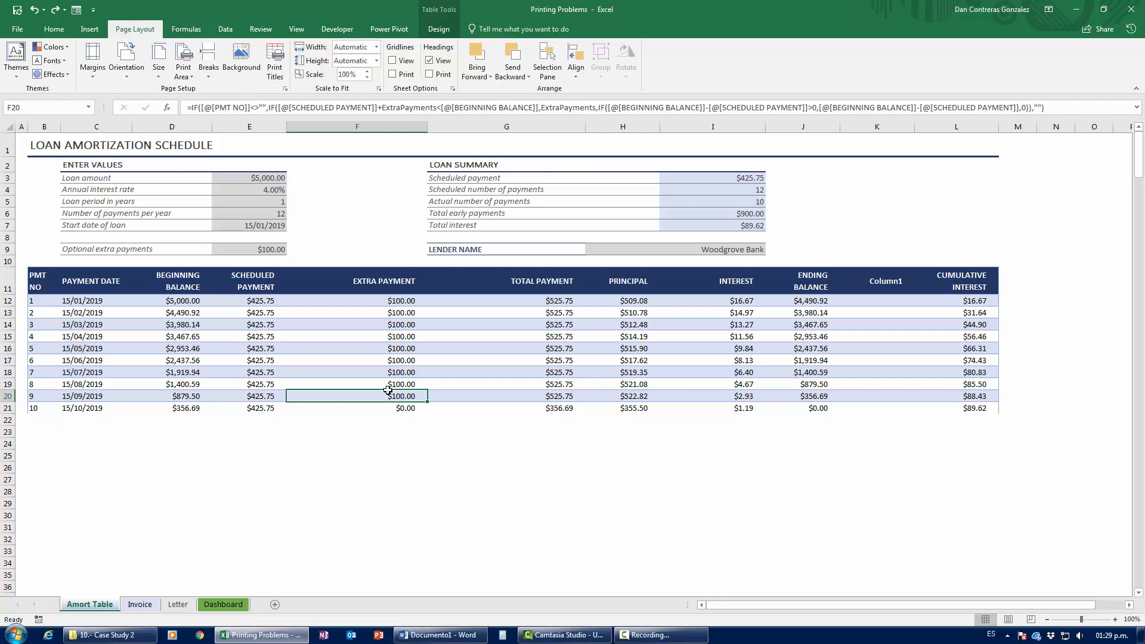
Step: Jump to the last used cell L371 with Ctrl+End, then drag the scrollbar back up
key("ctrl+End")
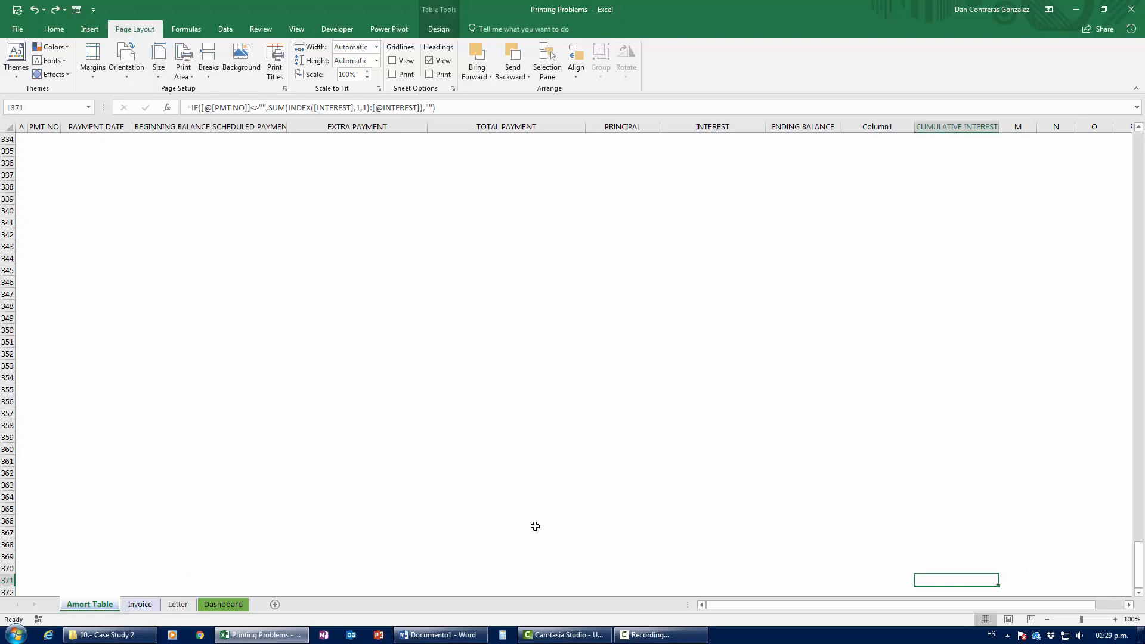
key("Down")
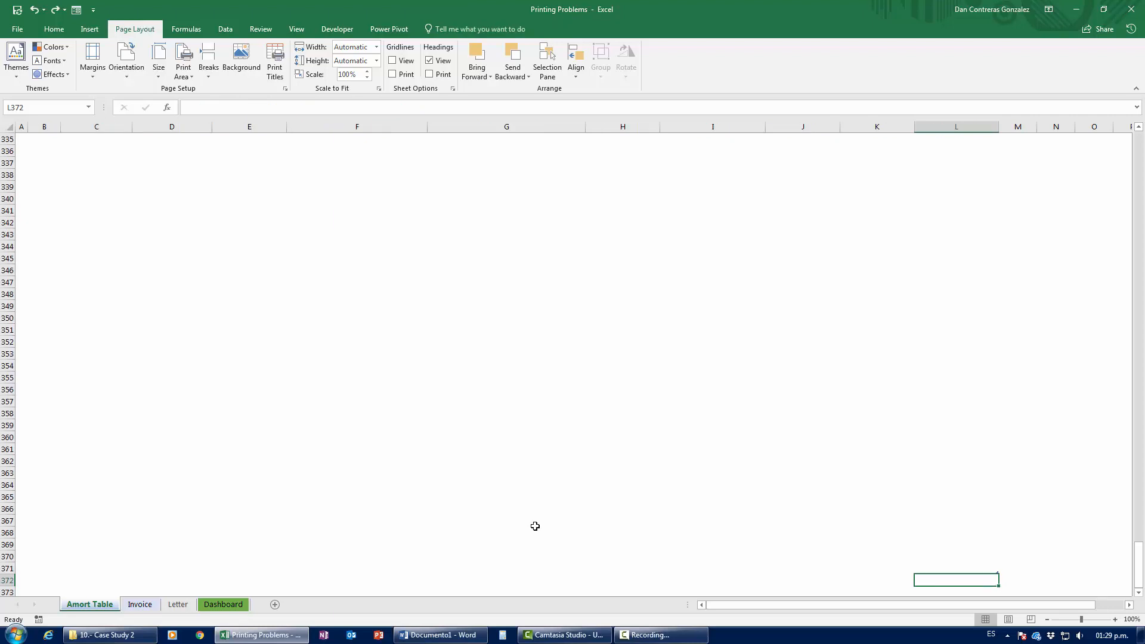
key("Up")
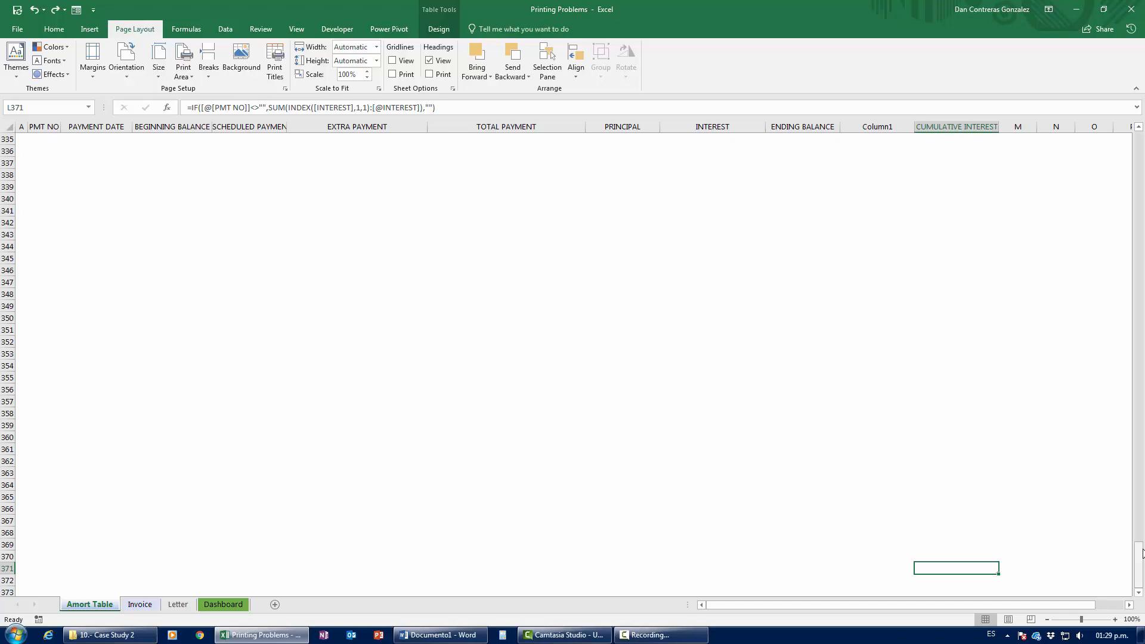
left_click_drag(1138, 564, 1138, 144)
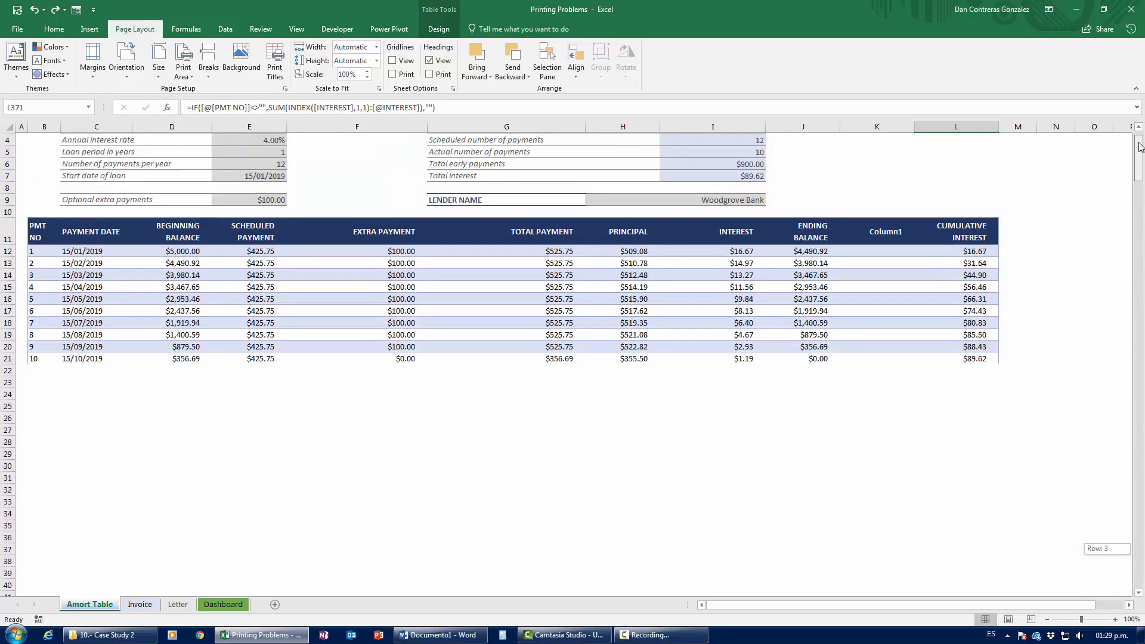
Step: Select the empty rows 22–371 beneath the loan table and delete them
left_click(935, 373, "shift")
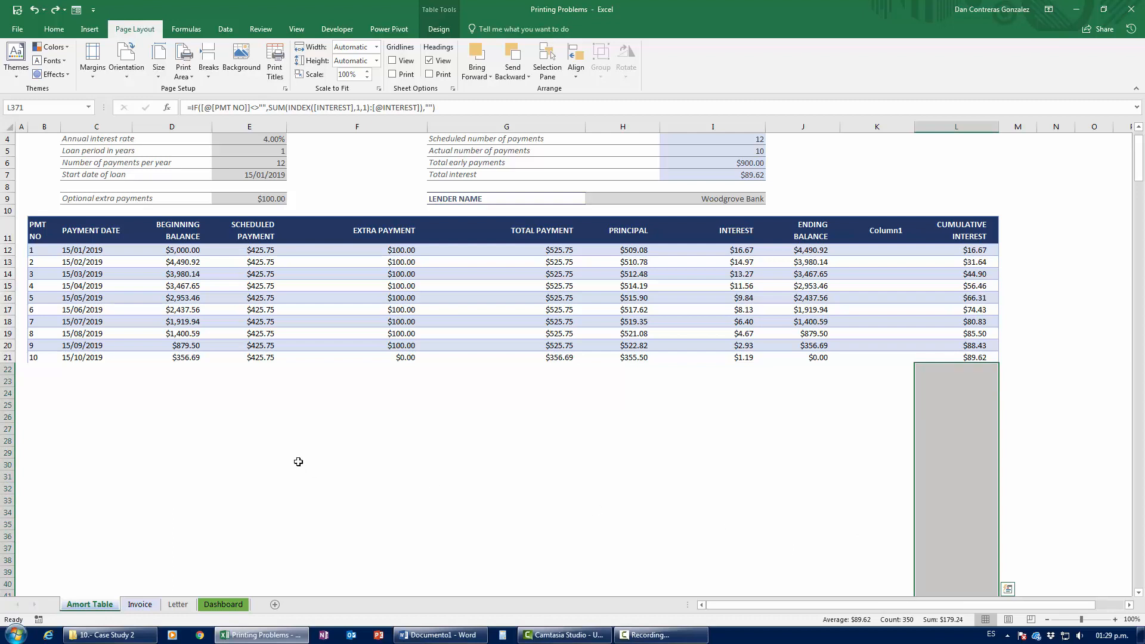
key("ctrl+shift+Left")
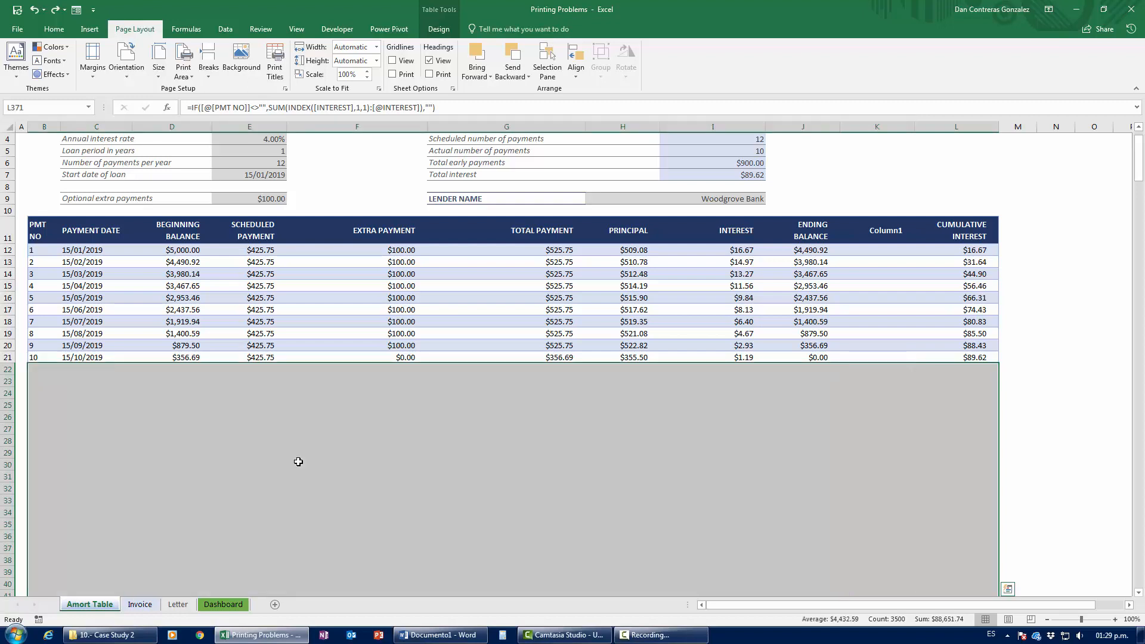
key("shift+space")
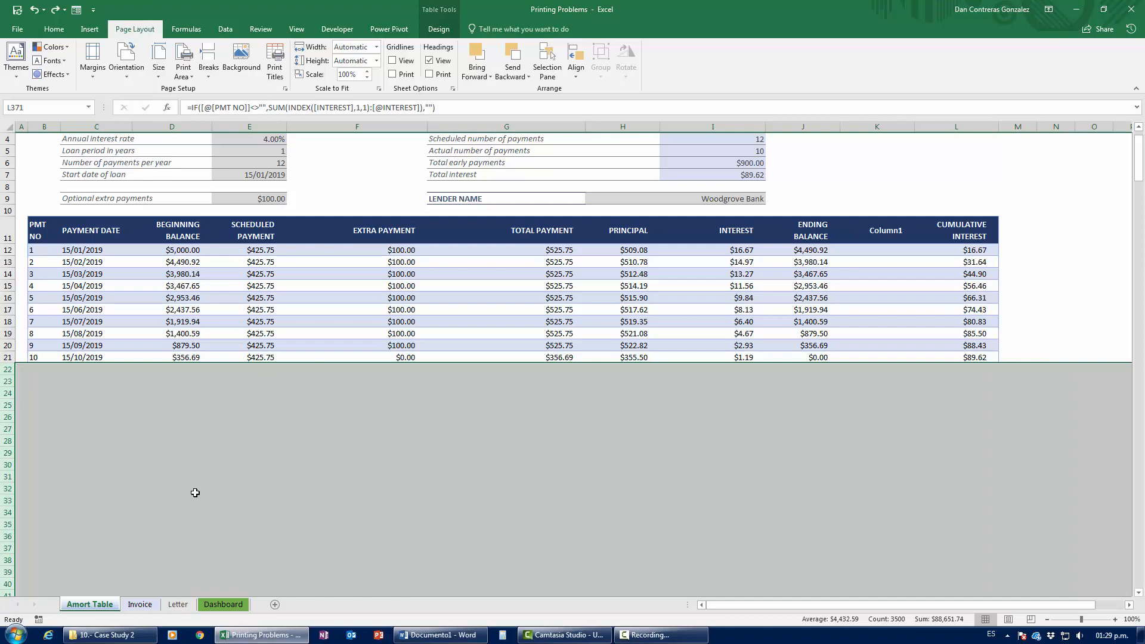
right_click(8, 393)
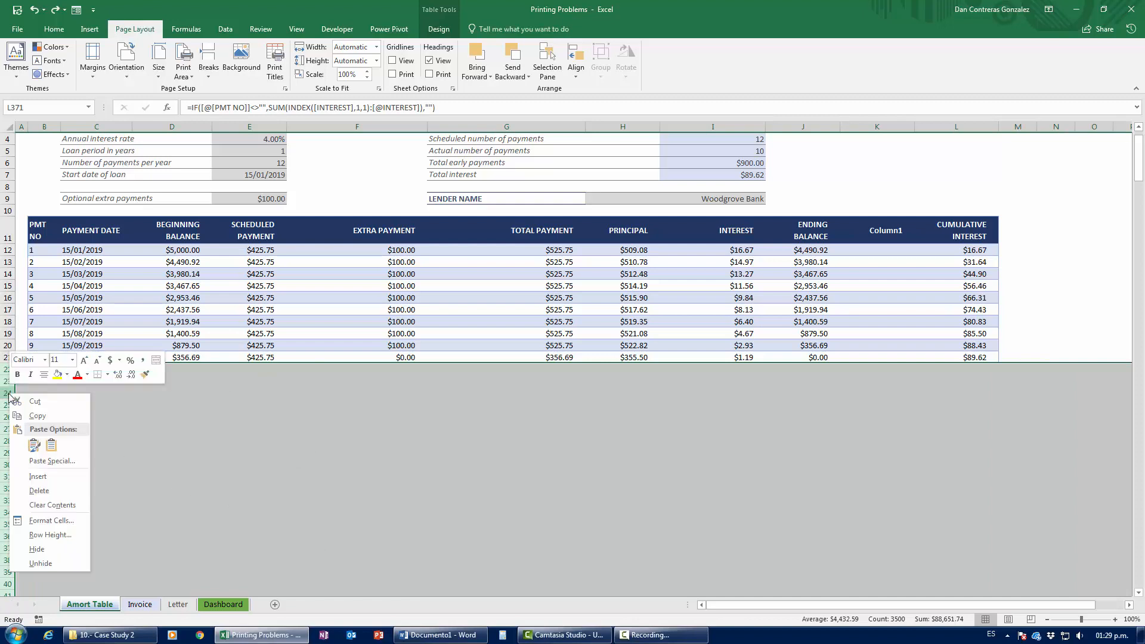
left_click(39, 489)
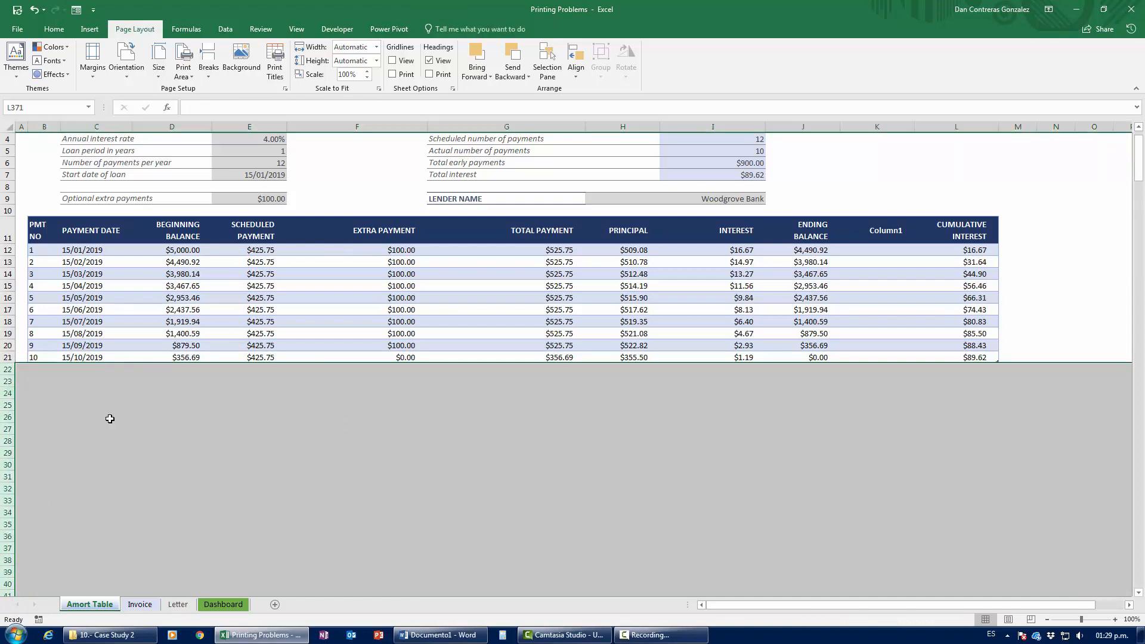
right_click(7, 417)
left_click(39, 516)
left_click(471, 437)
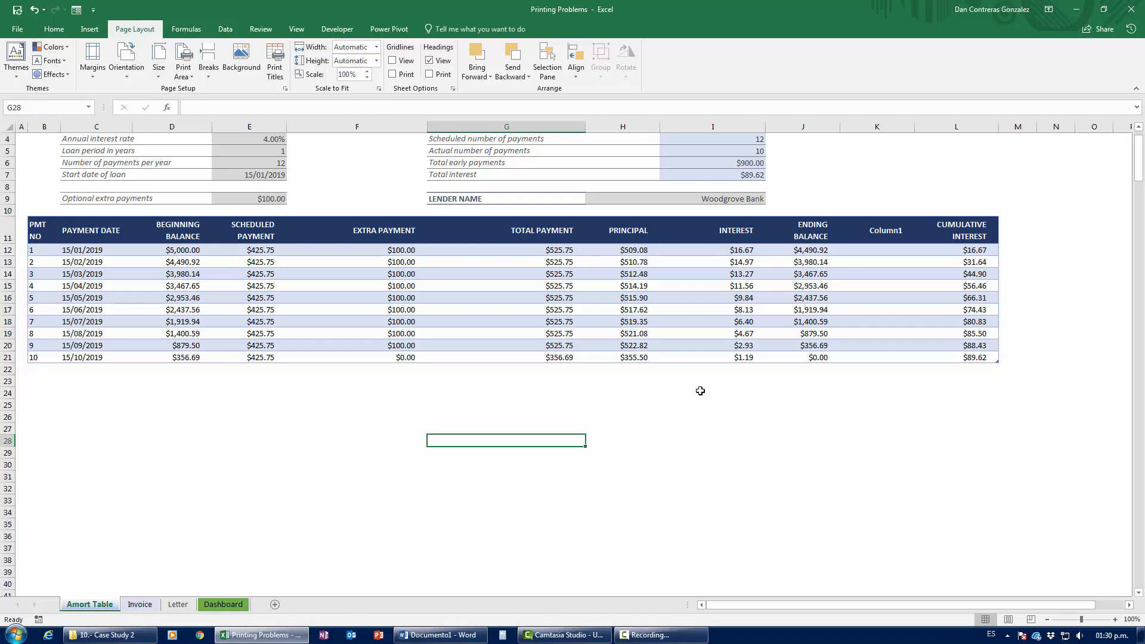
scroll(575, 455, "up", 1)
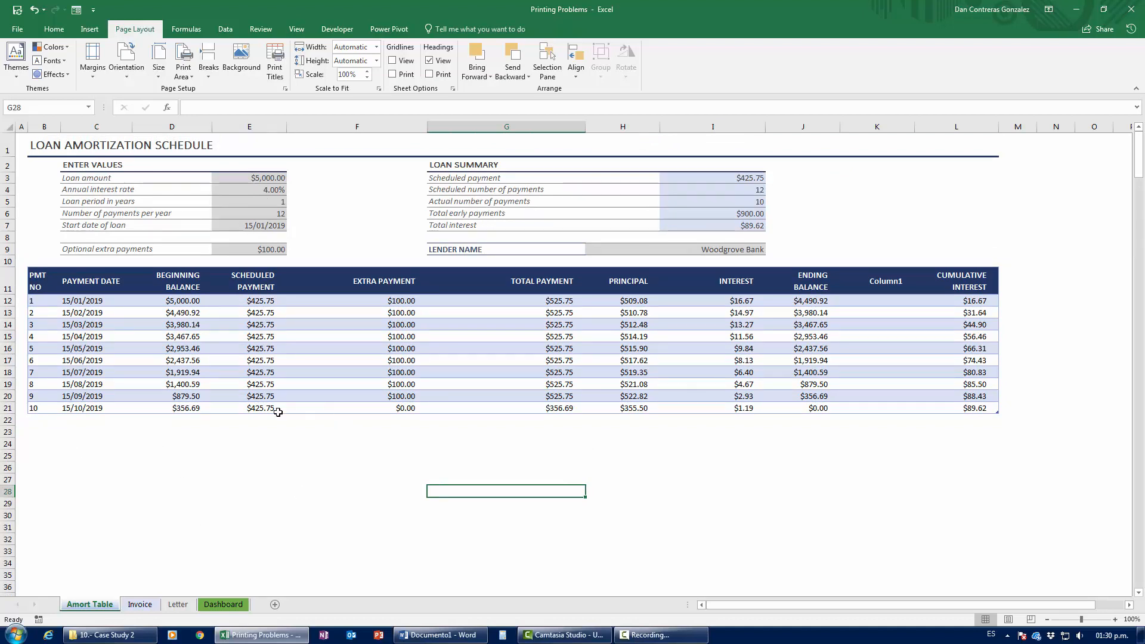
key("ctrl+p")
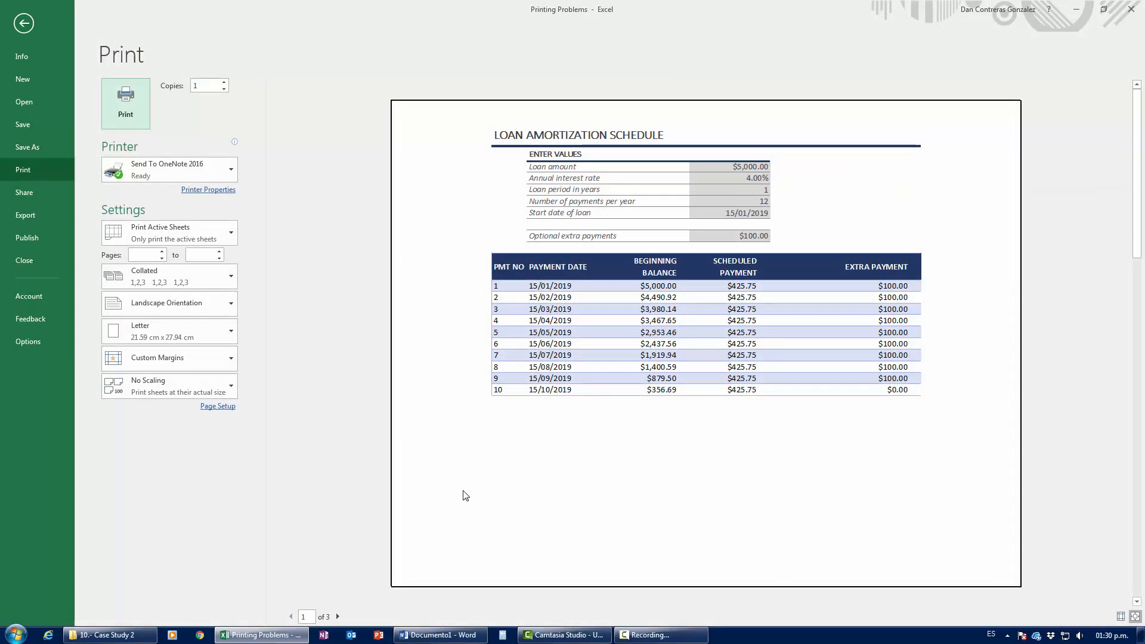
left_click(337, 616)
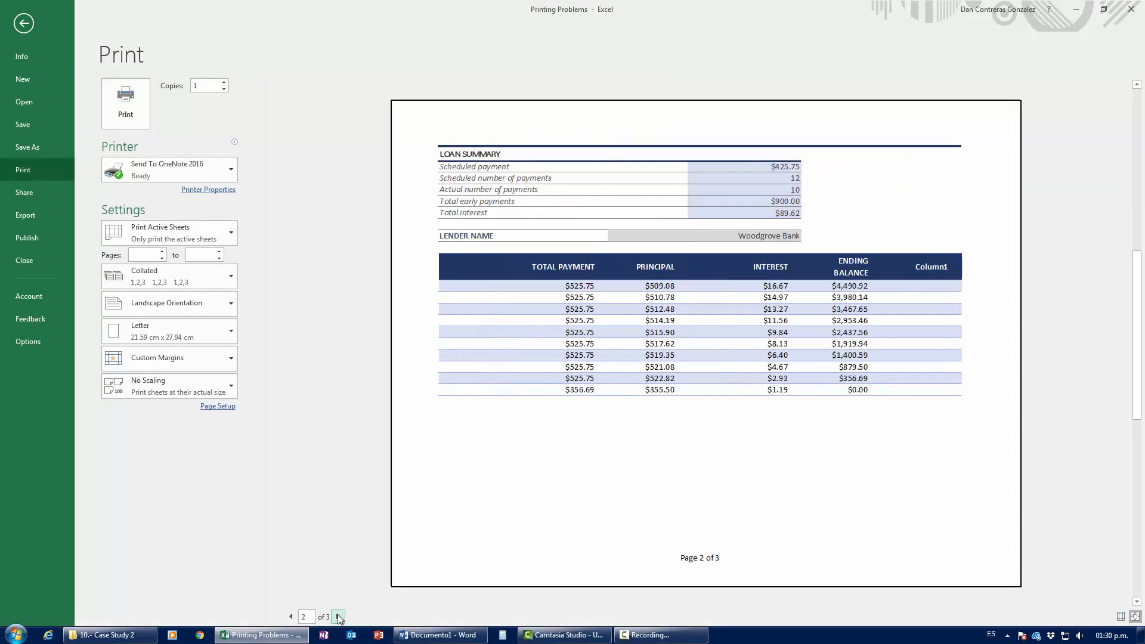
left_click(337, 616)
key("Escape")
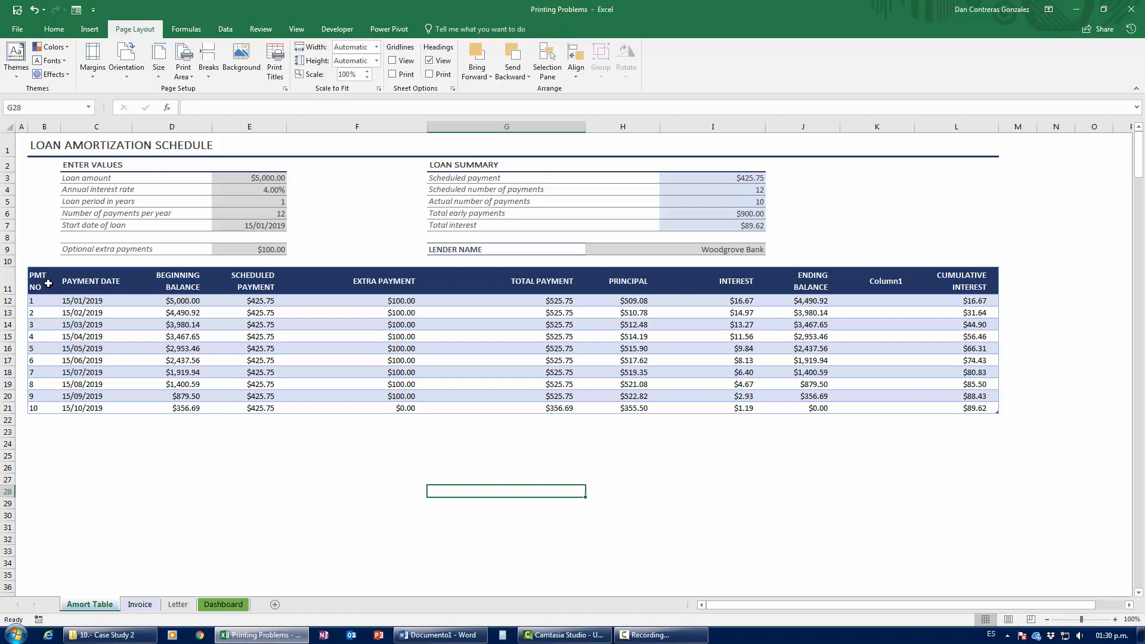
Step: Extend a selection from header cell B11 across the table to full columns B–L
left_click(357, 127)
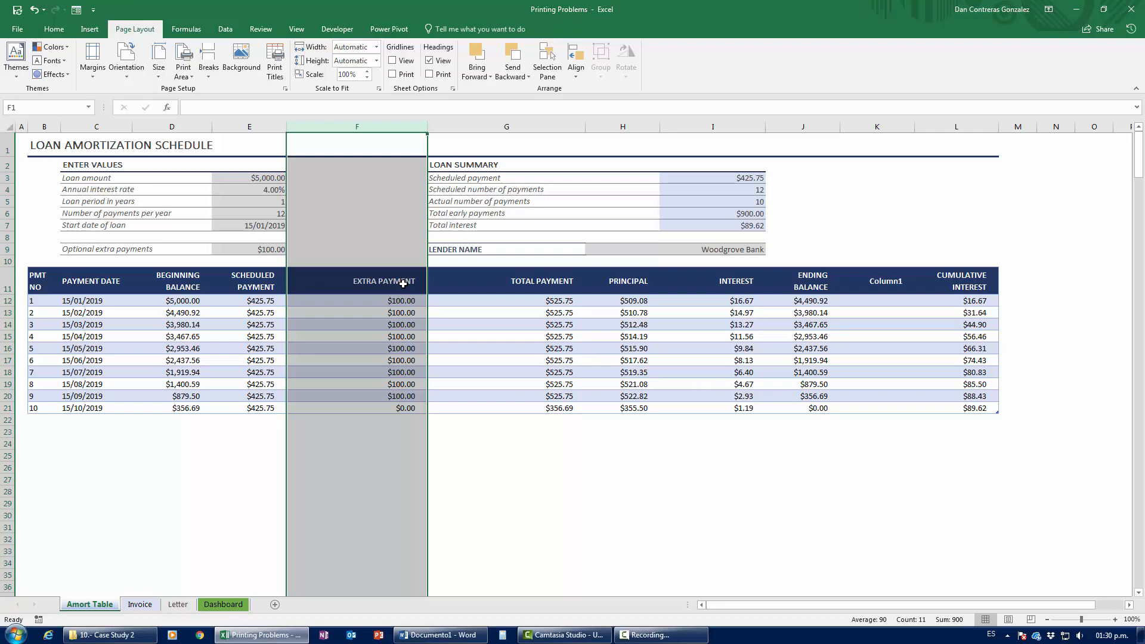
left_click(44, 284)
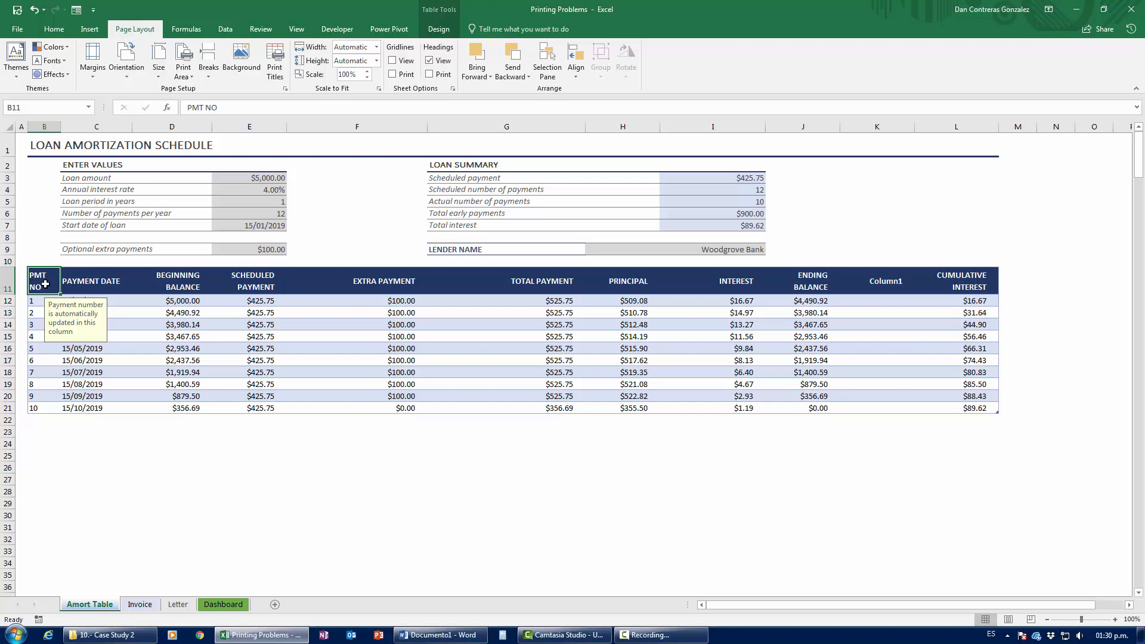
key("shift+space")
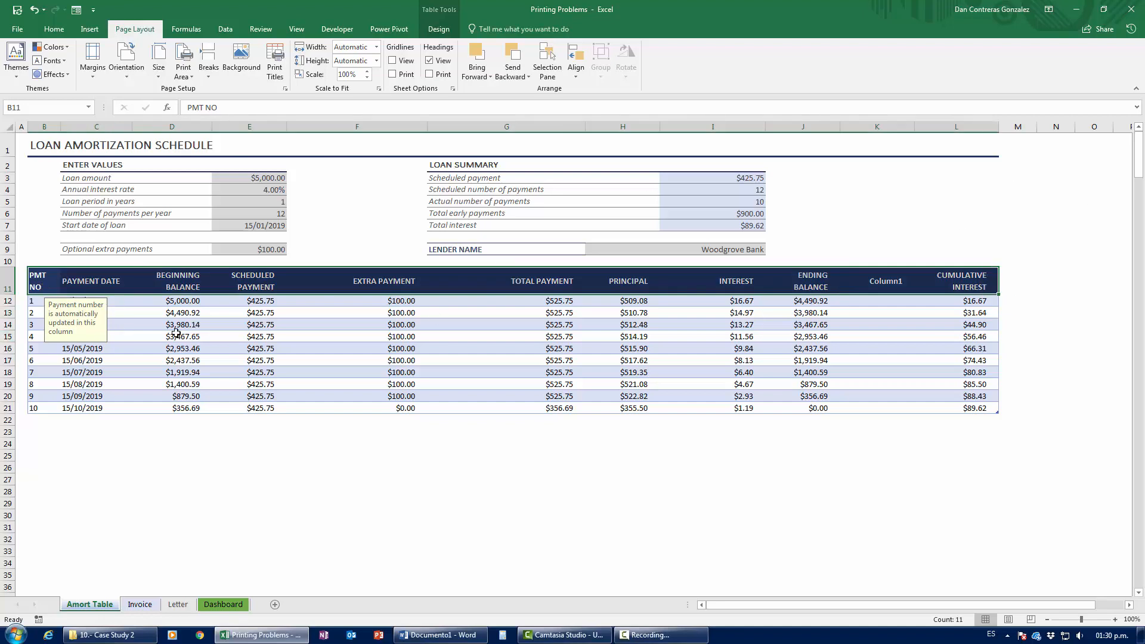
left_click(43, 287)
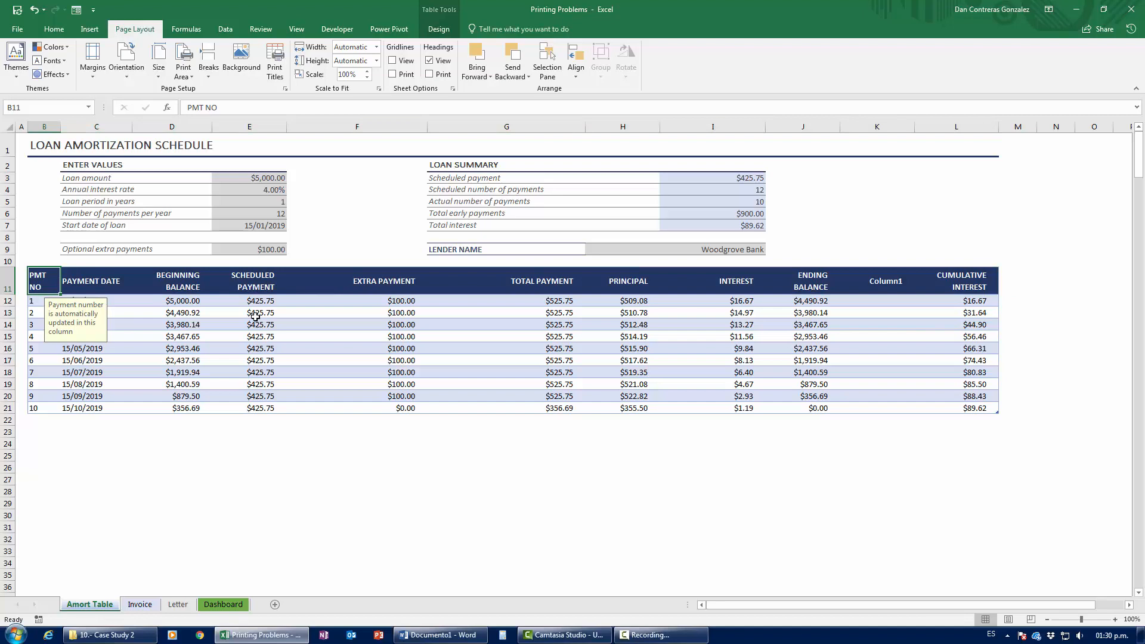
key("shift+space")
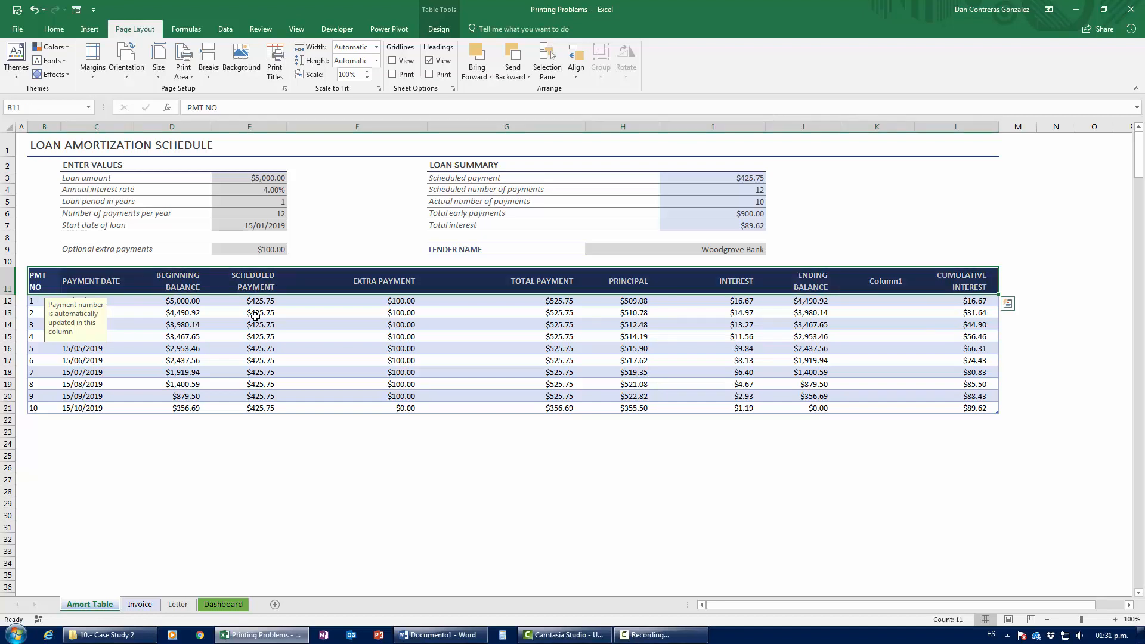
key("ctrl+shift+Down")
key("ctrl+space")
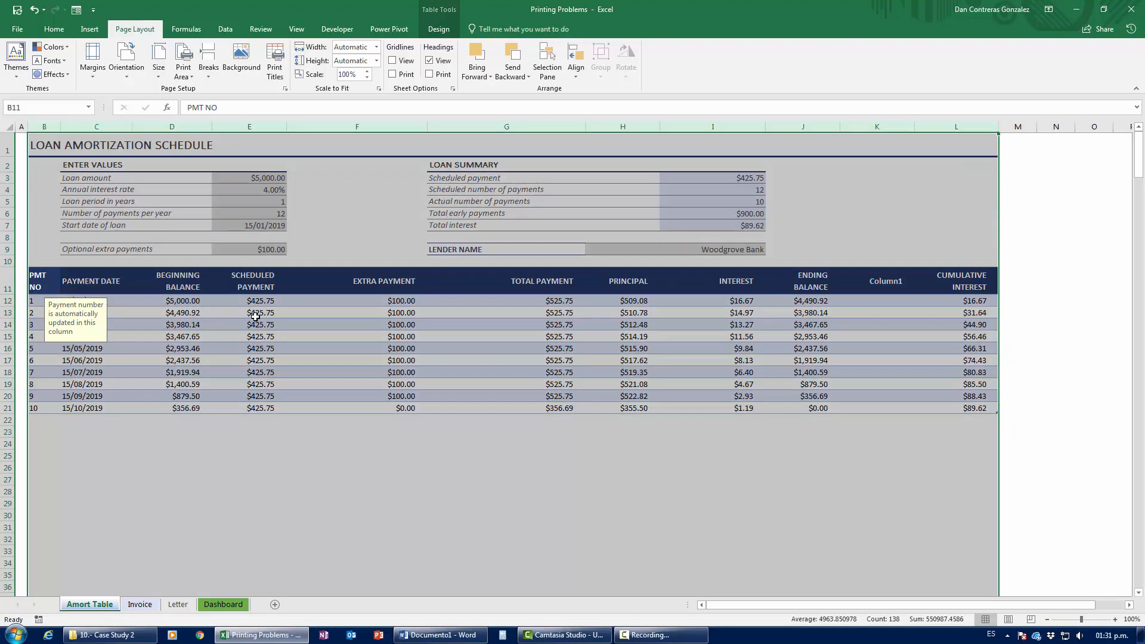
Step: Reselect columns B through L and AutoFit their widths
key("shift+BackSpace")
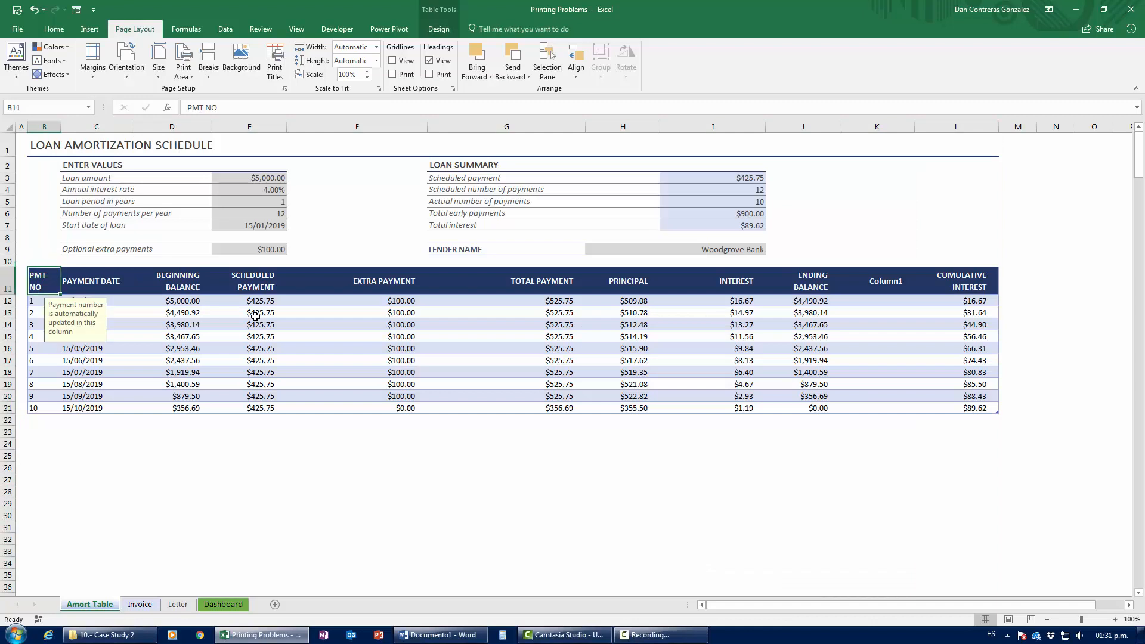
key("ctrl+shift+Right")
key("ctrl+shift+Down")
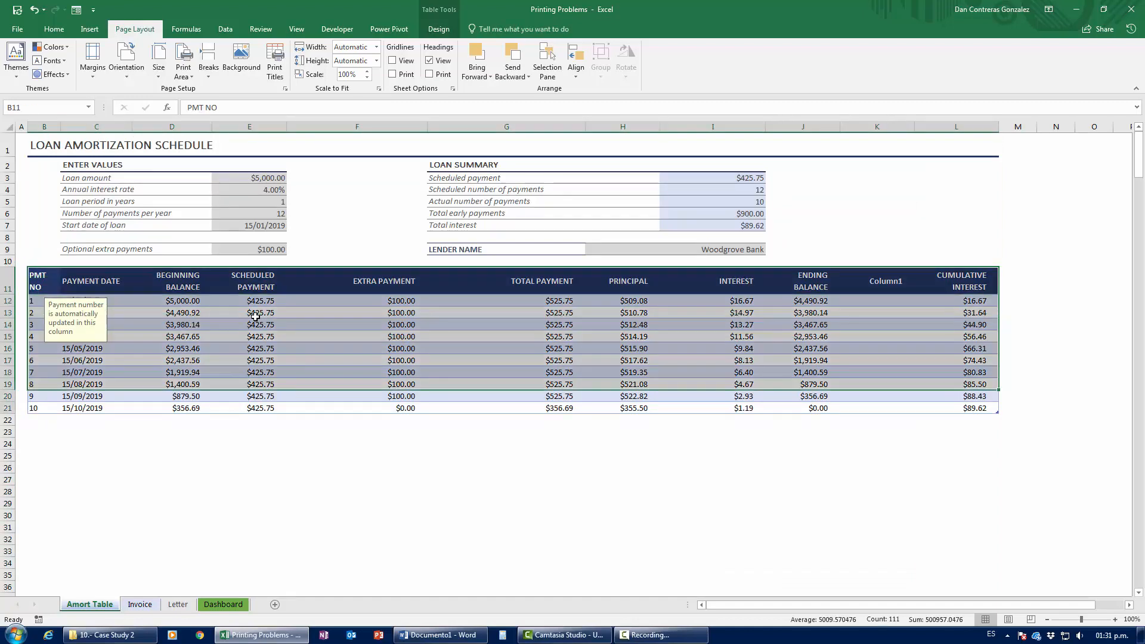
key("ctrl+space")
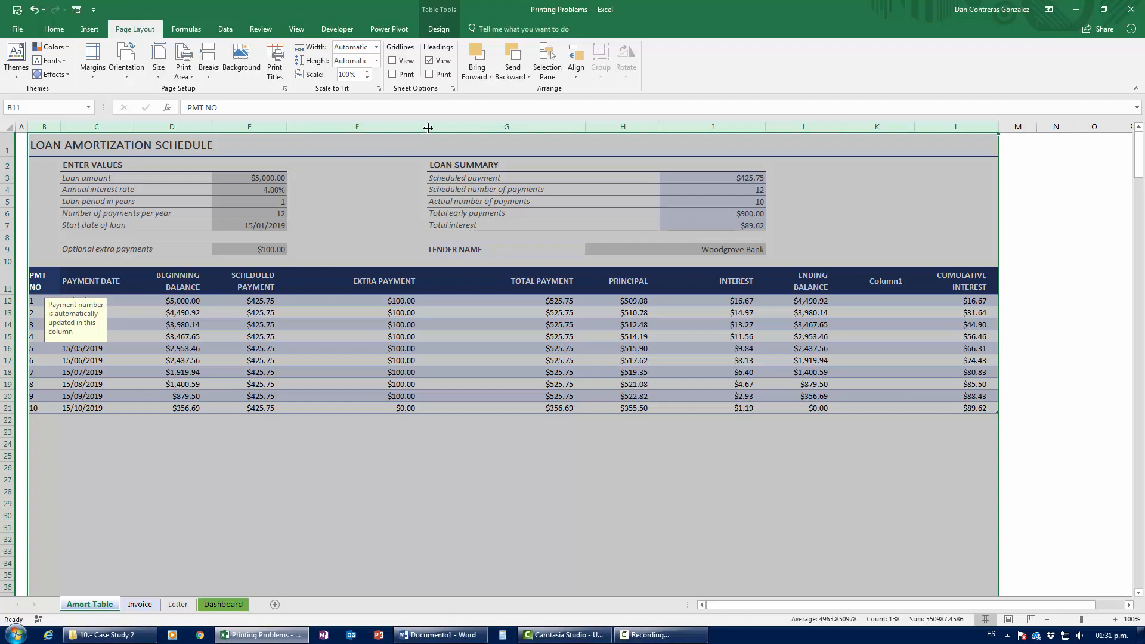
left_click_drag(425, 126, 425, 127)
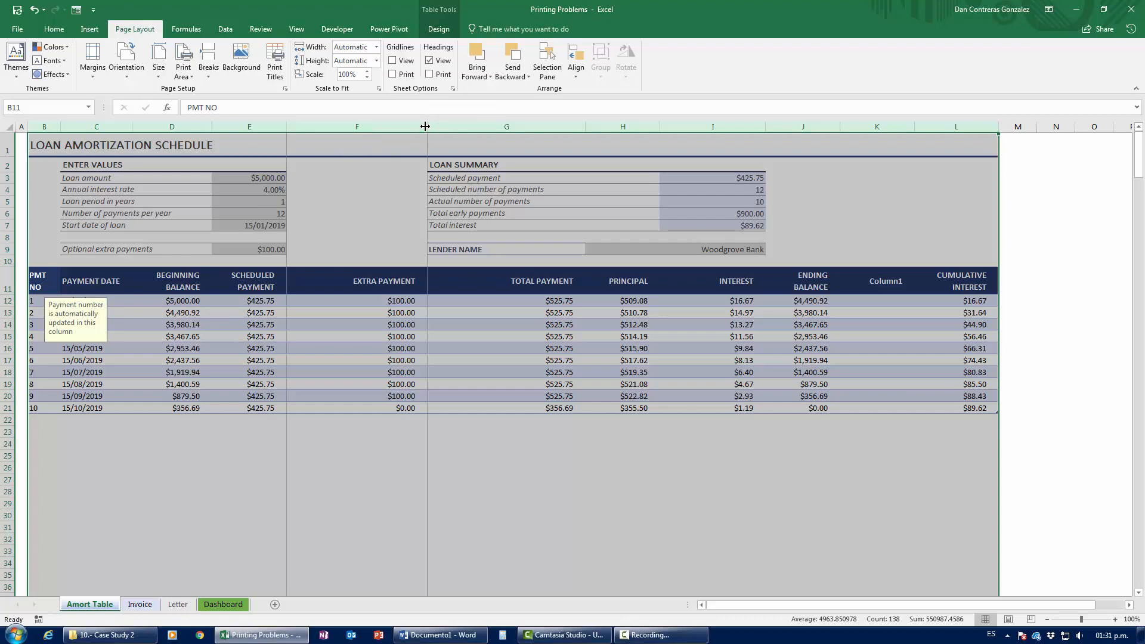
double_click(425, 127)
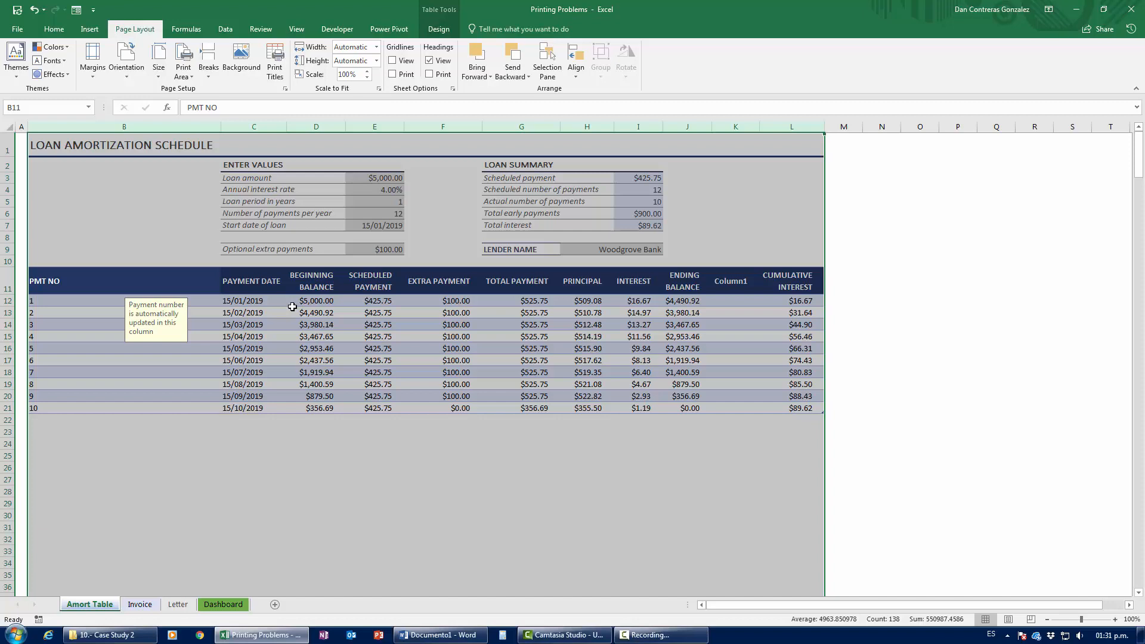
Step: Drag column B's right border left to narrow it, then select title cell B1
left_click(141, 127)
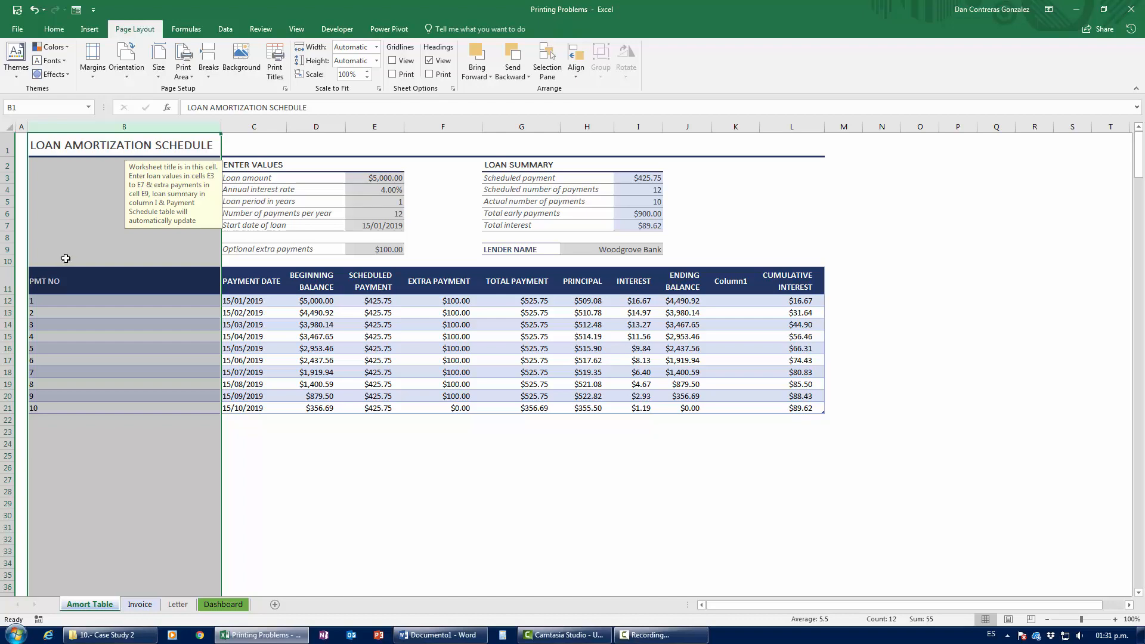
left_click_drag(220, 127, 62, 137)
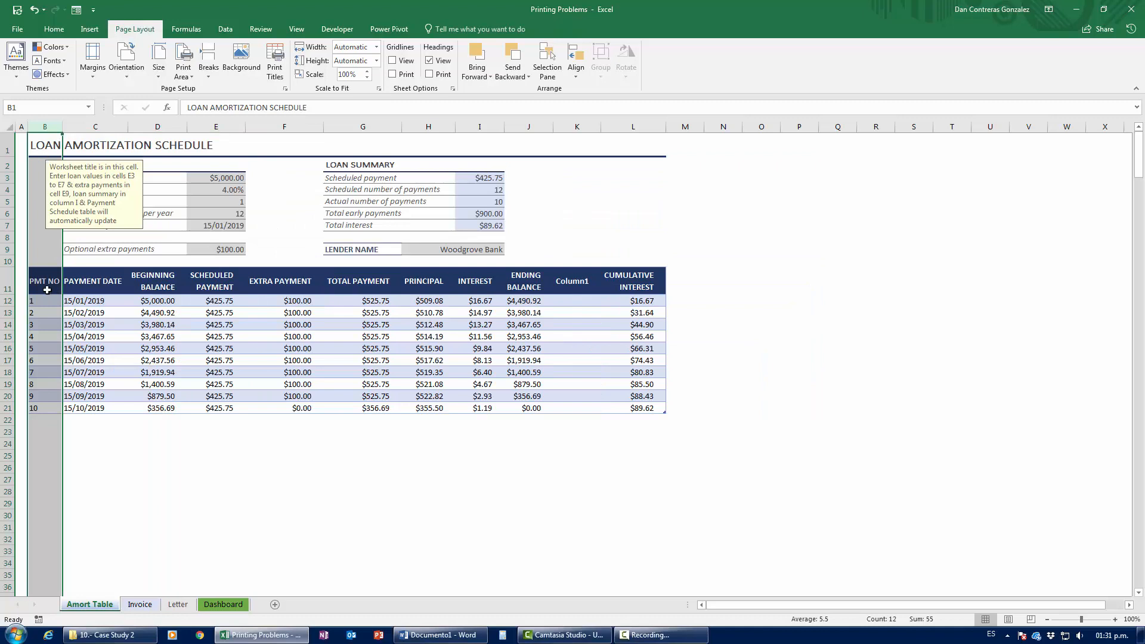
left_click(44, 142)
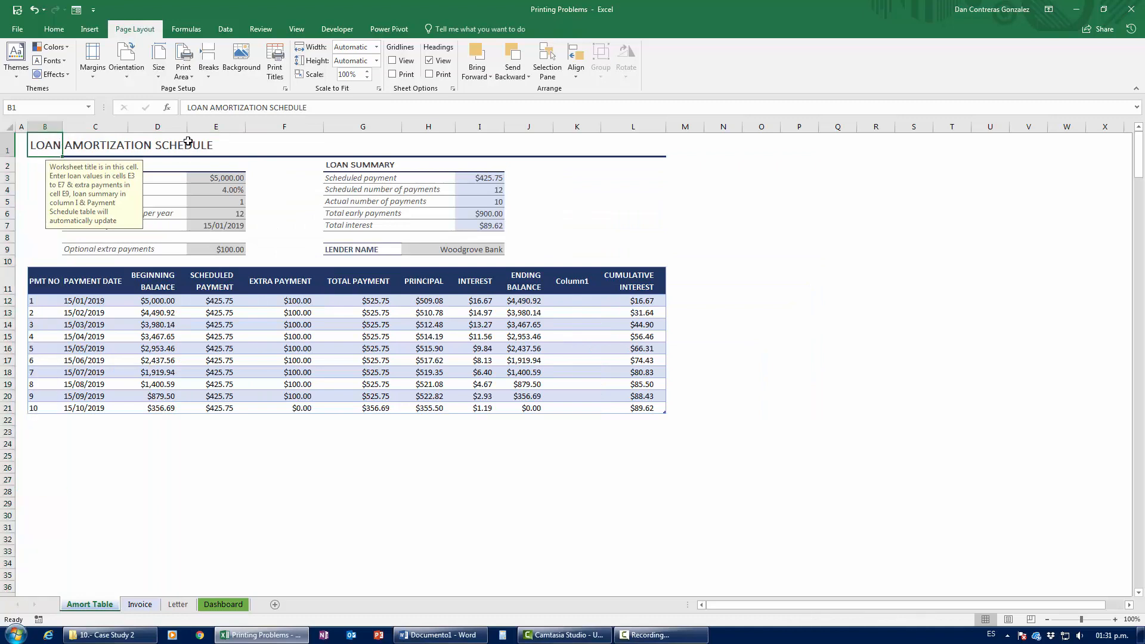
key("Right")
key("Left")
left_click(441, 406)
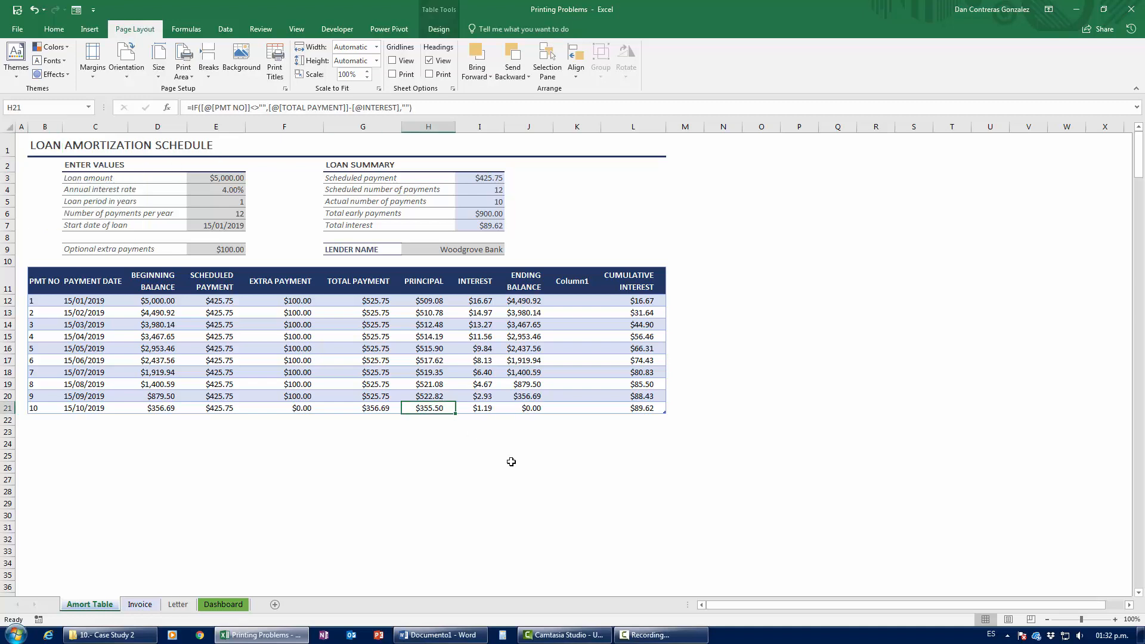
key("ctrl+p")
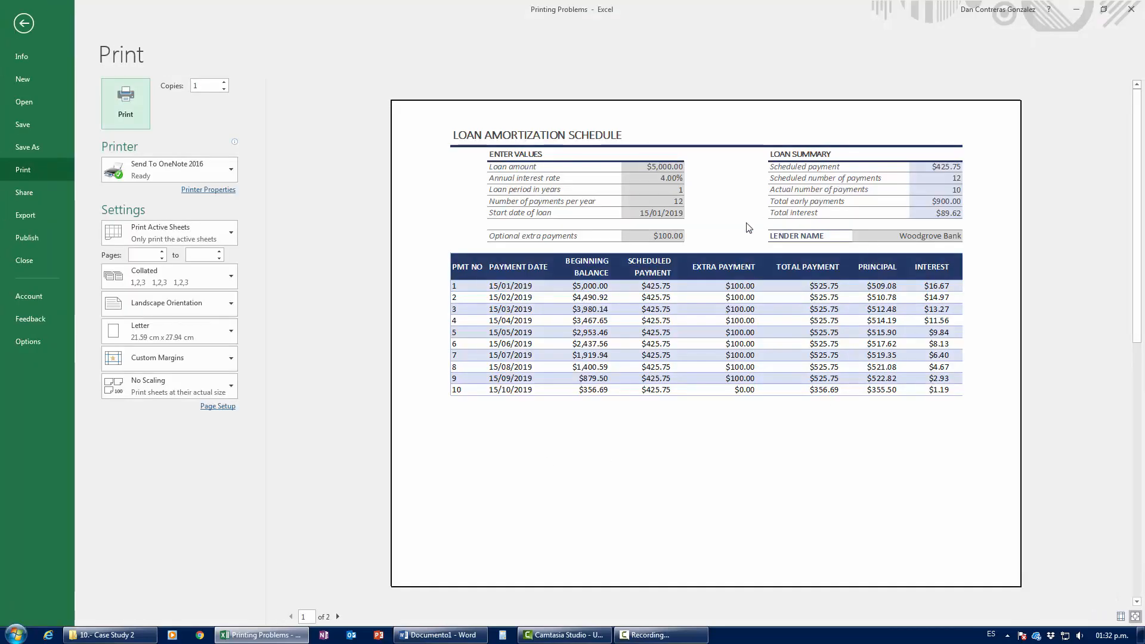
left_click(338, 616)
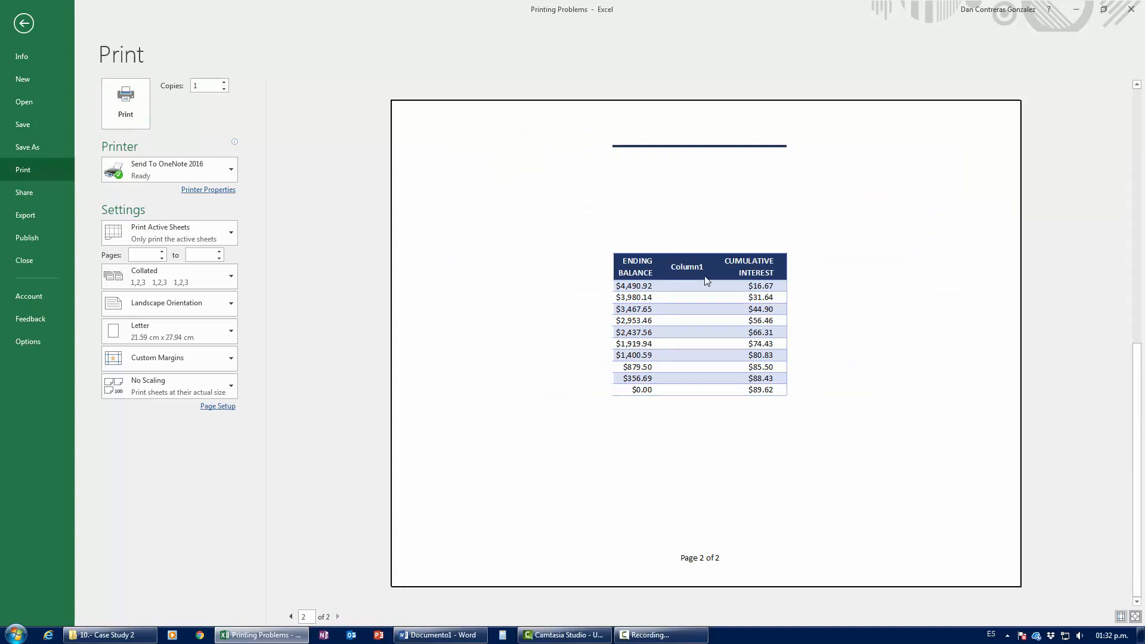
key("Escape")
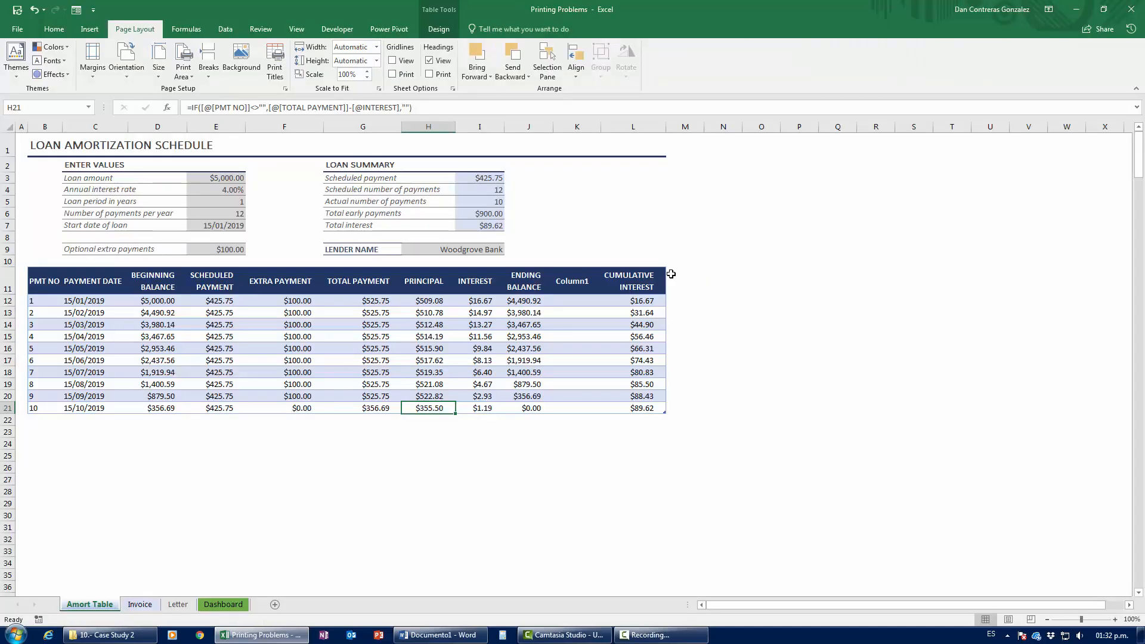
Step: Delete column K holding the empty Column1, then reopen the print preview
left_click(570, 280)
left_click_drag(569, 360, 562, 401)
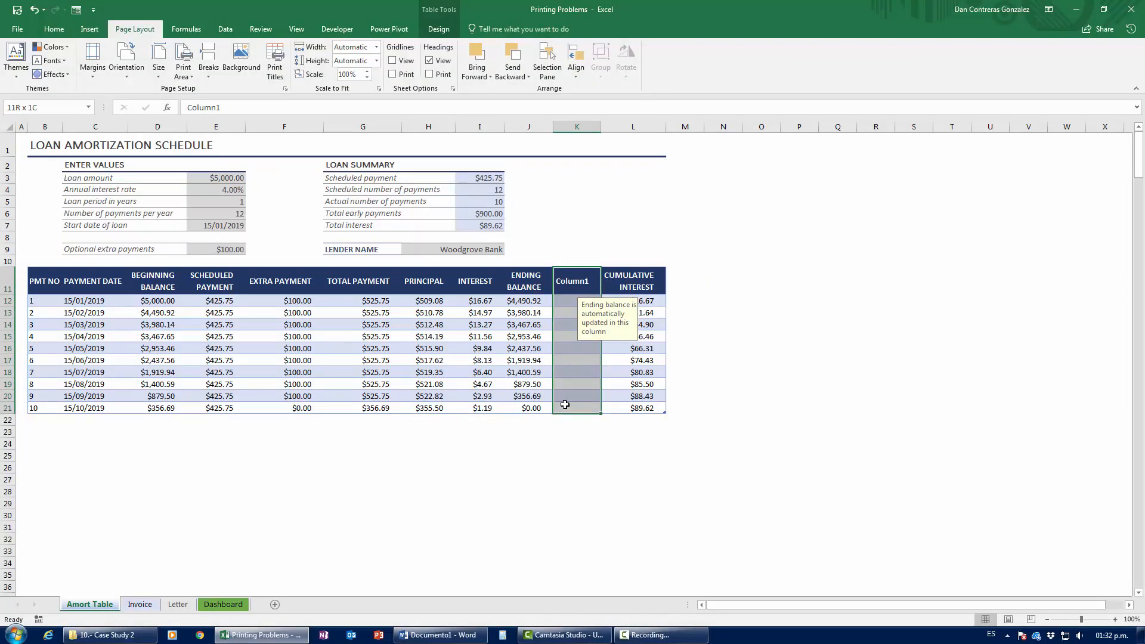
left_click(558, 465)
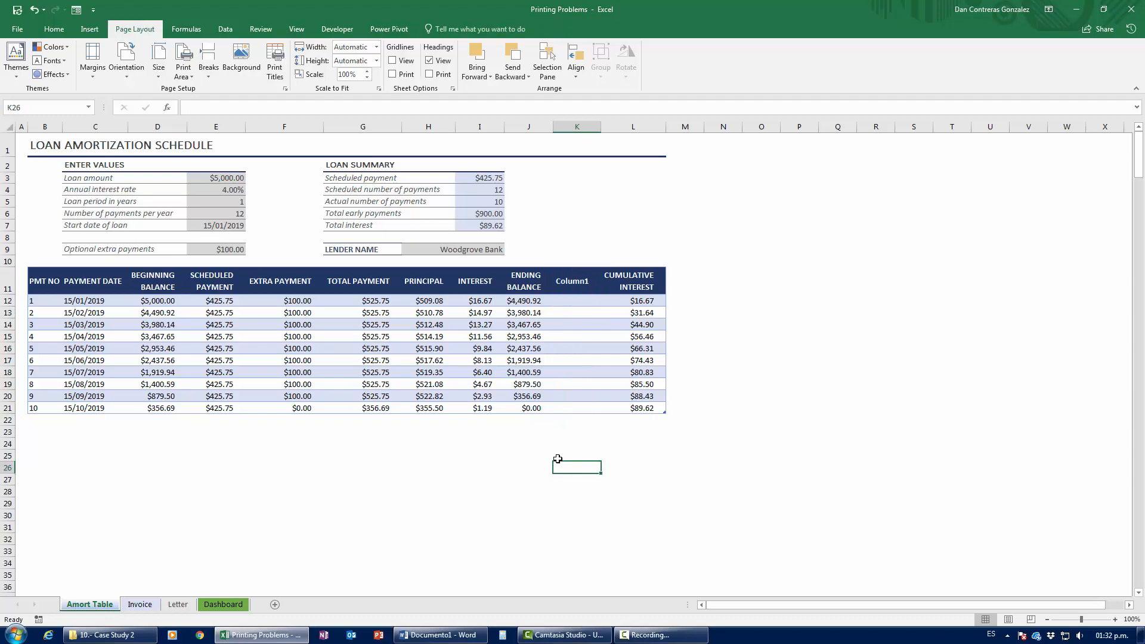
left_click(576, 126)
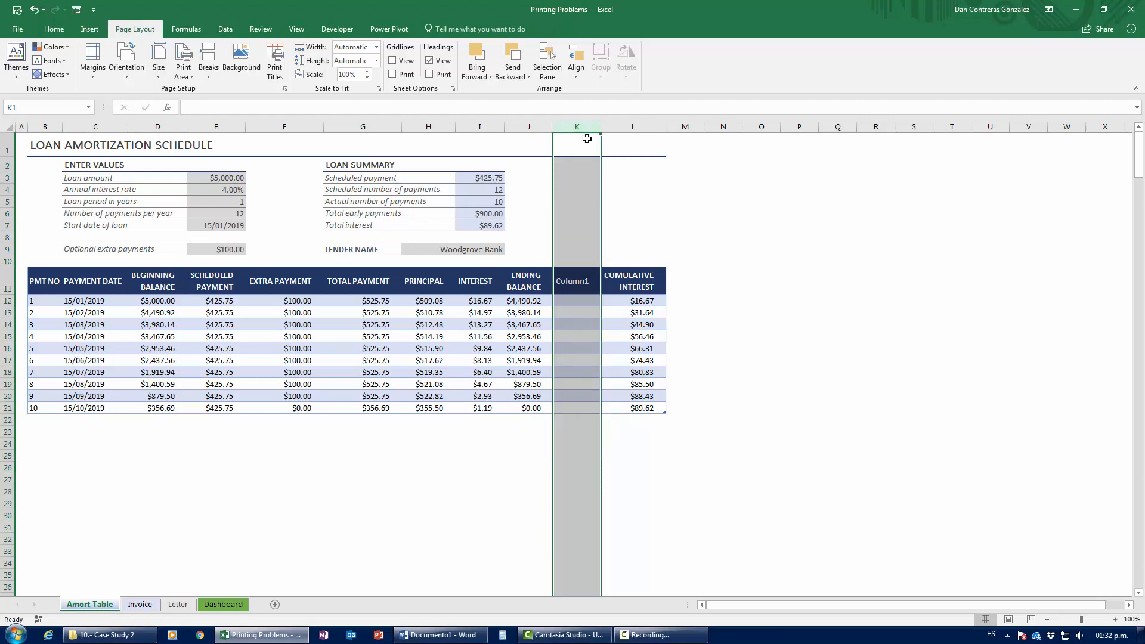
right_click(581, 122)
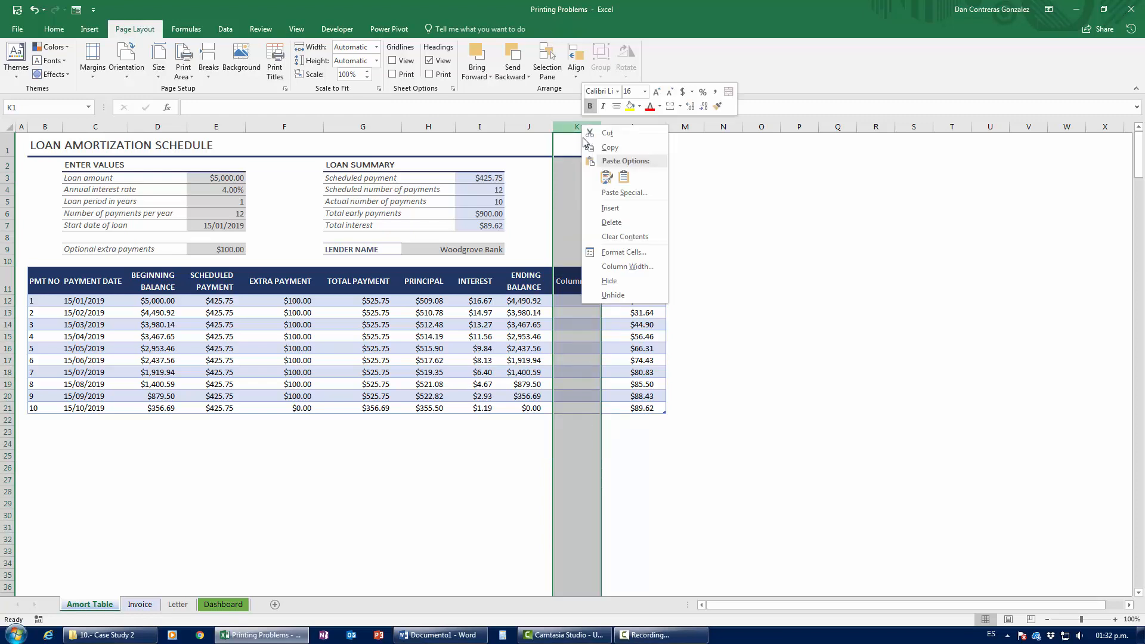
left_click(614, 222)
left_click(699, 320)
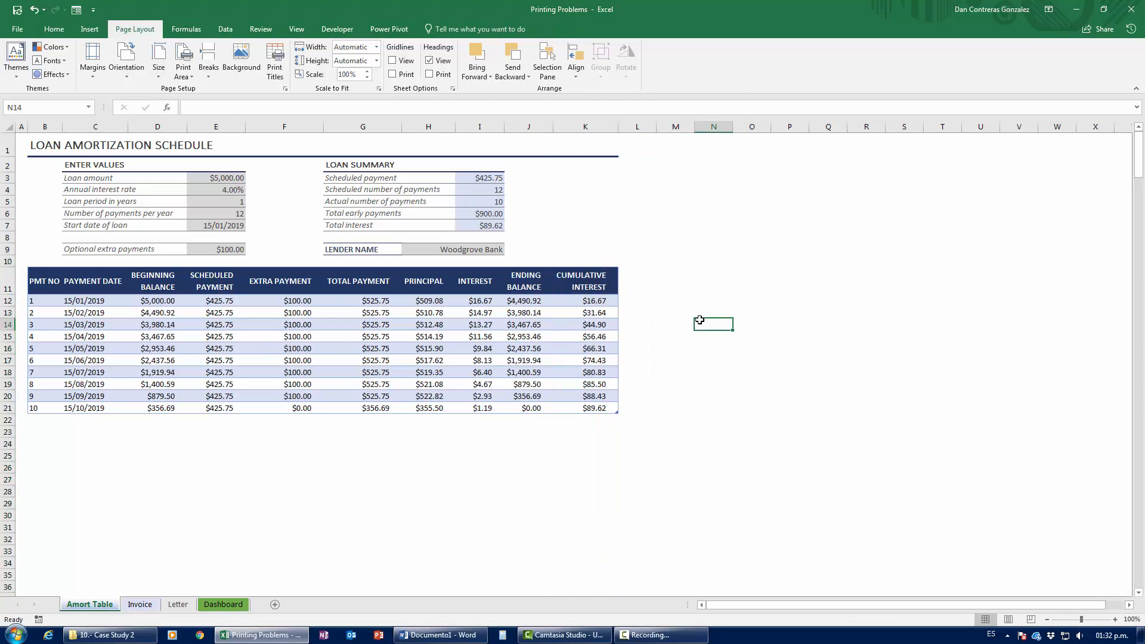
key("ctrl+p")
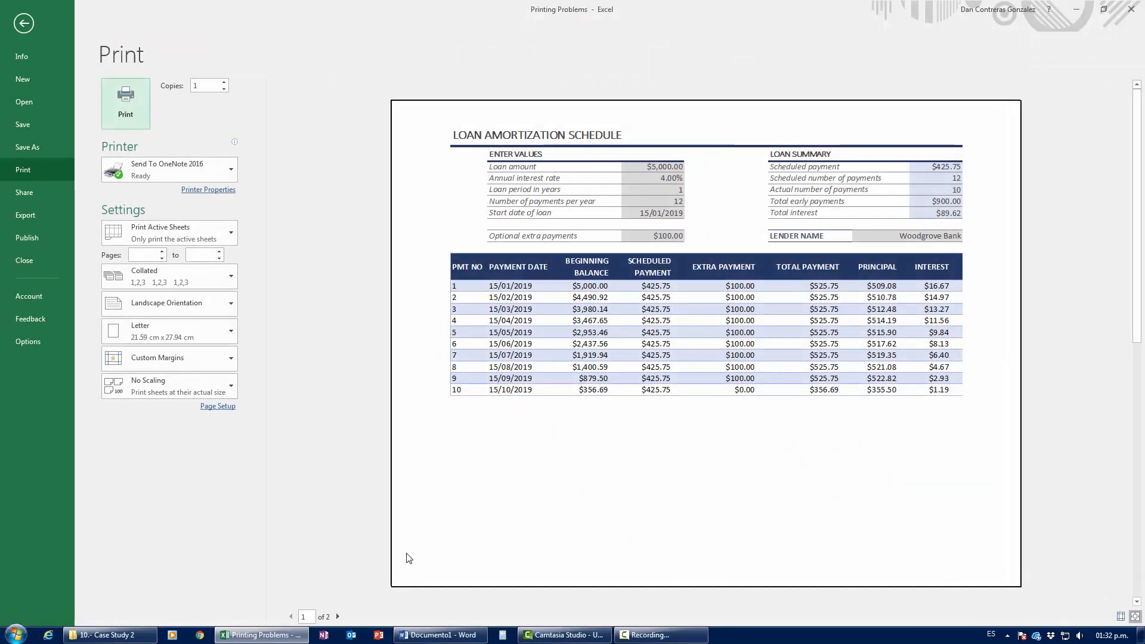
left_click(338, 617)
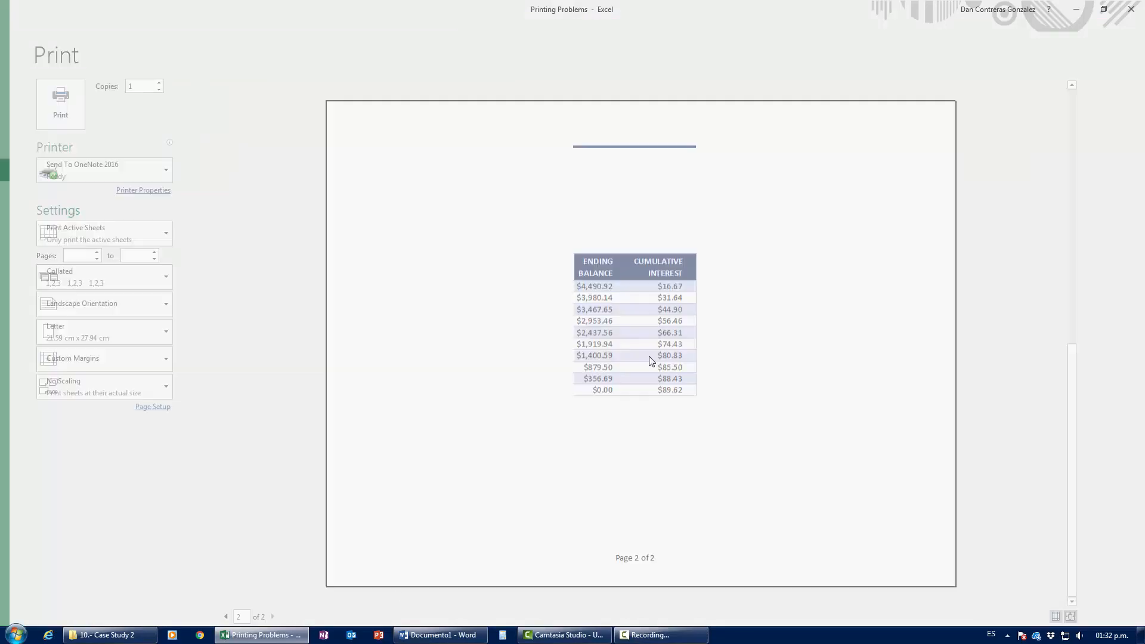
key("Escape")
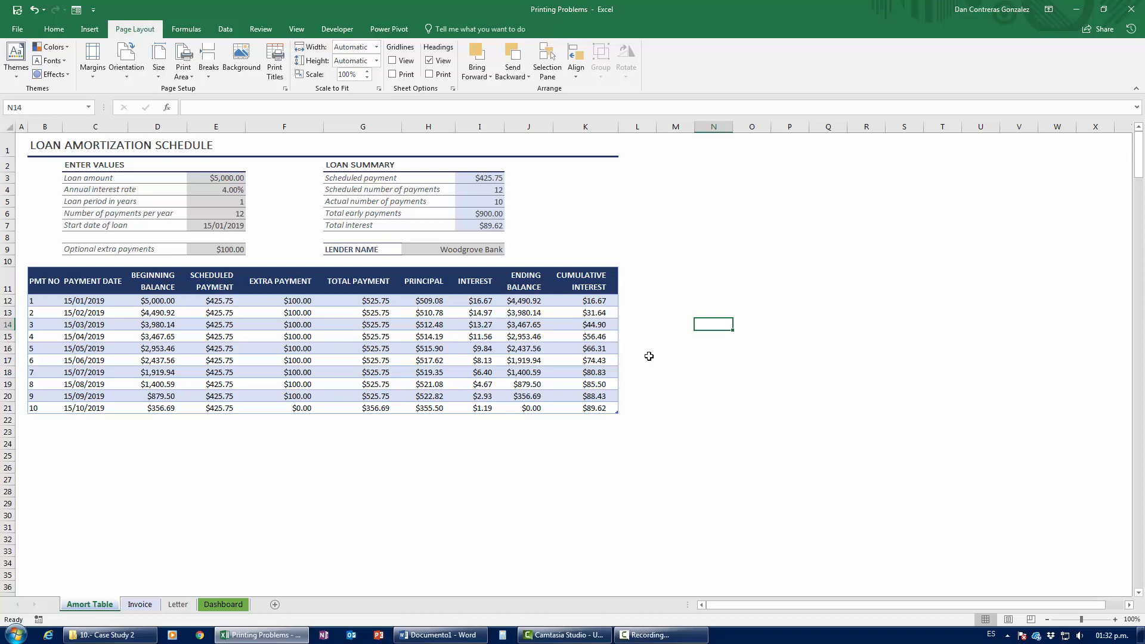
key("ctrl+p")
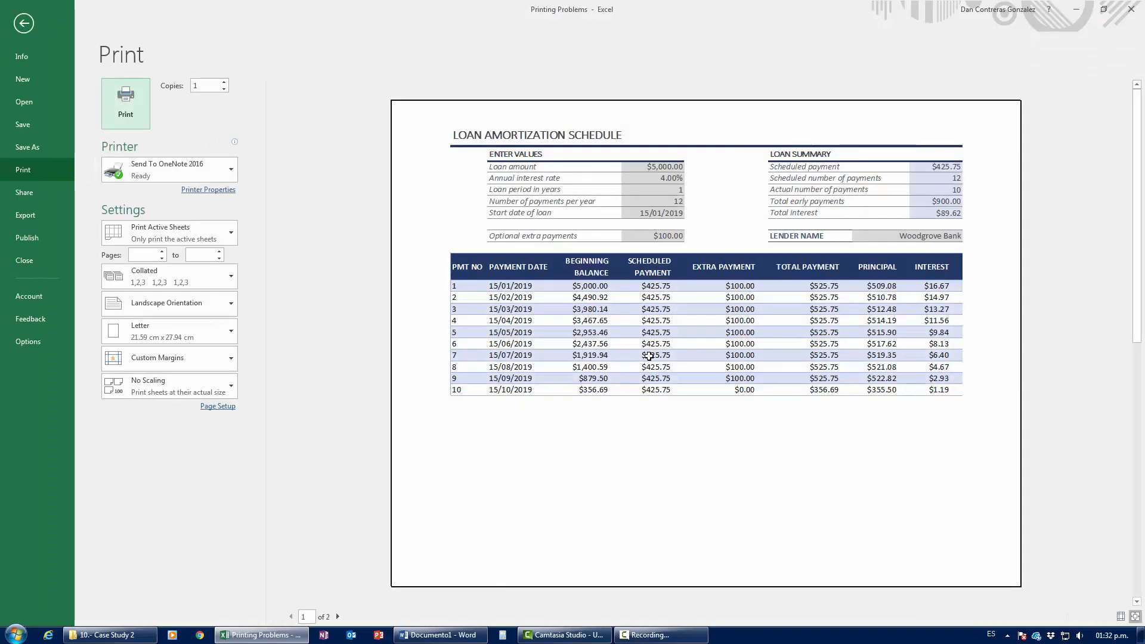
Step: Set print scaling to Fit All Columns on One Page and return to the worksheet
left_click(213, 386)
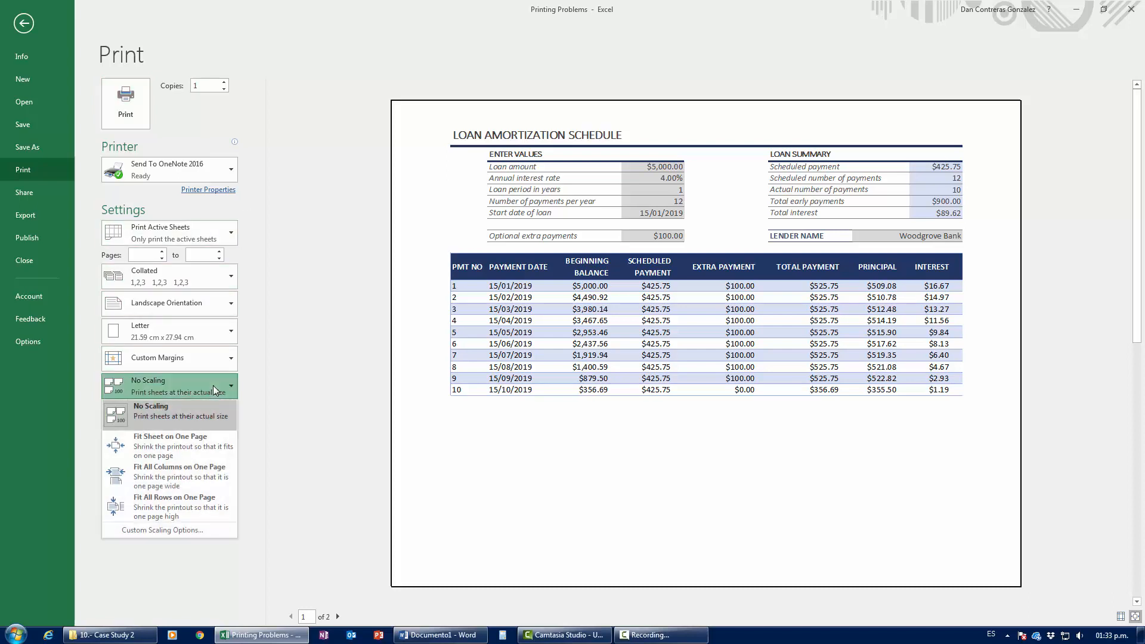
left_click(156, 474)
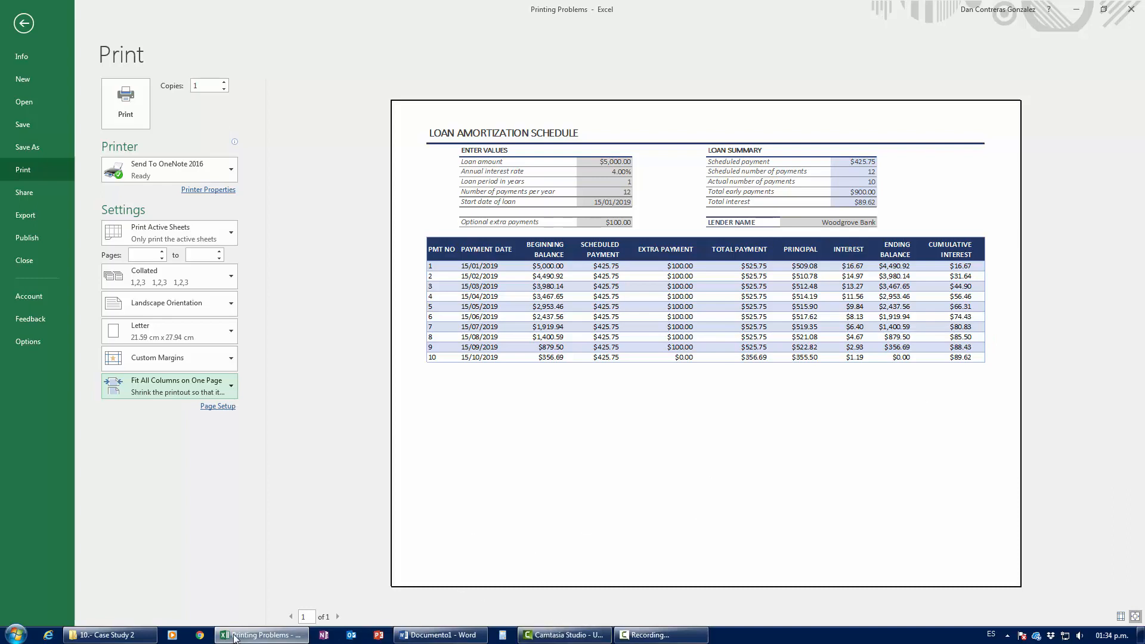
mouse_move(264, 638)
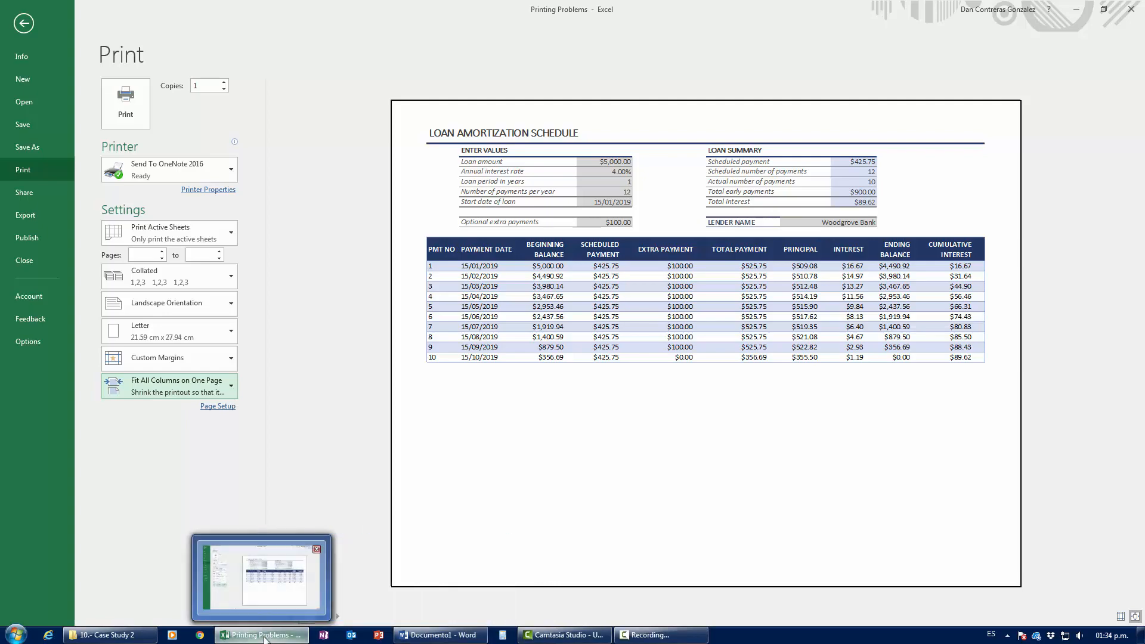
key("Escape")
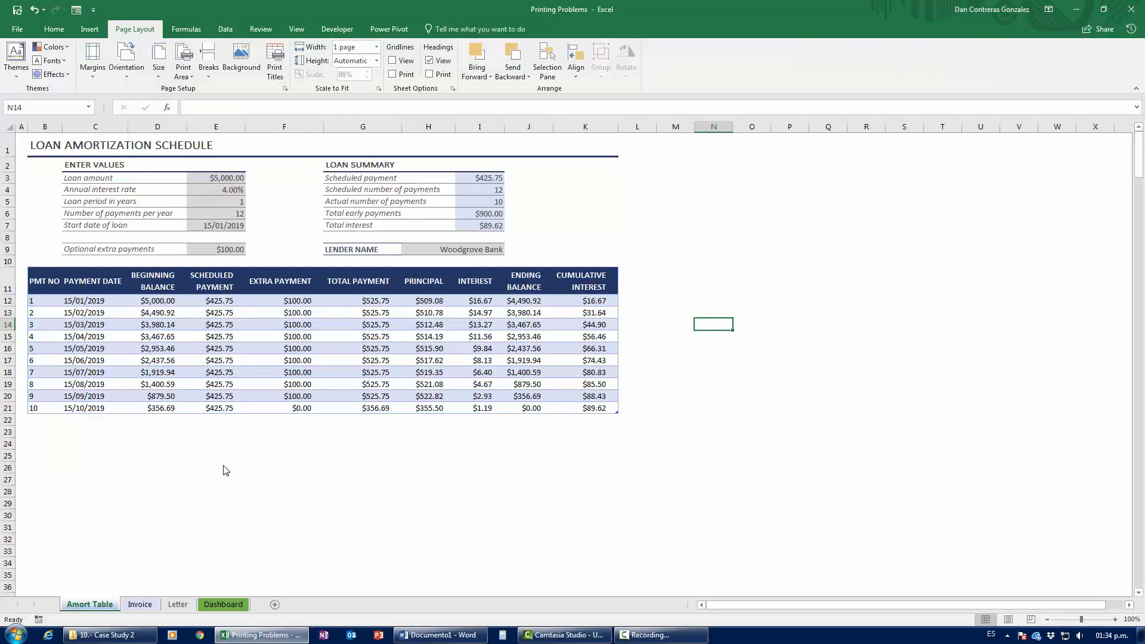
Step: Enter 72 as the scheduled number of payments in cell I4
left_click(466, 191)
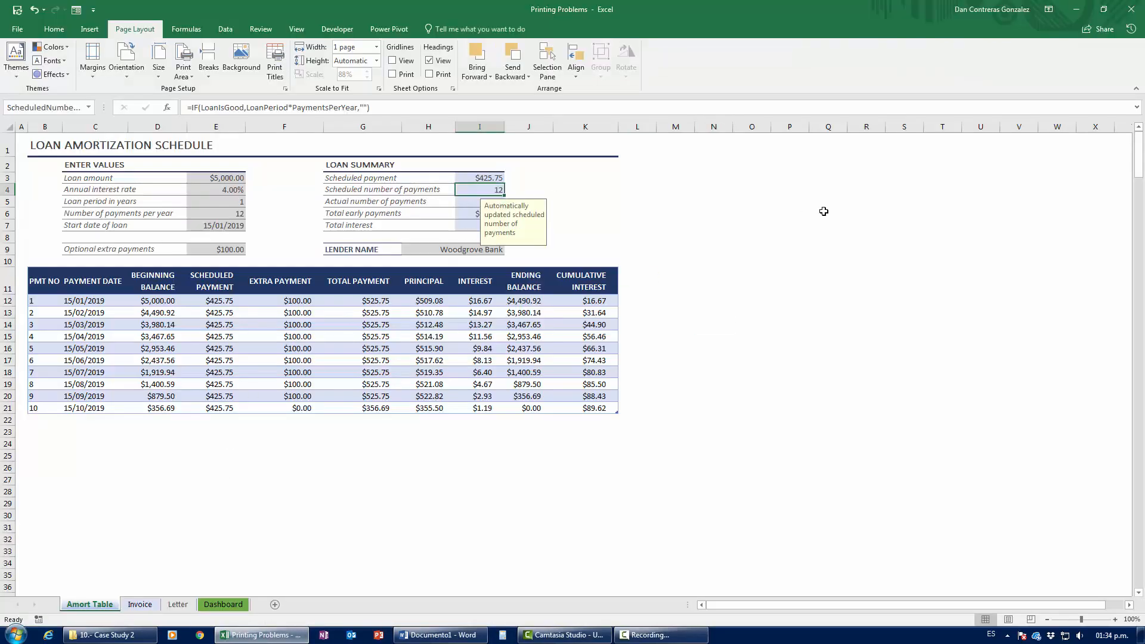
type("72")
key("Return")
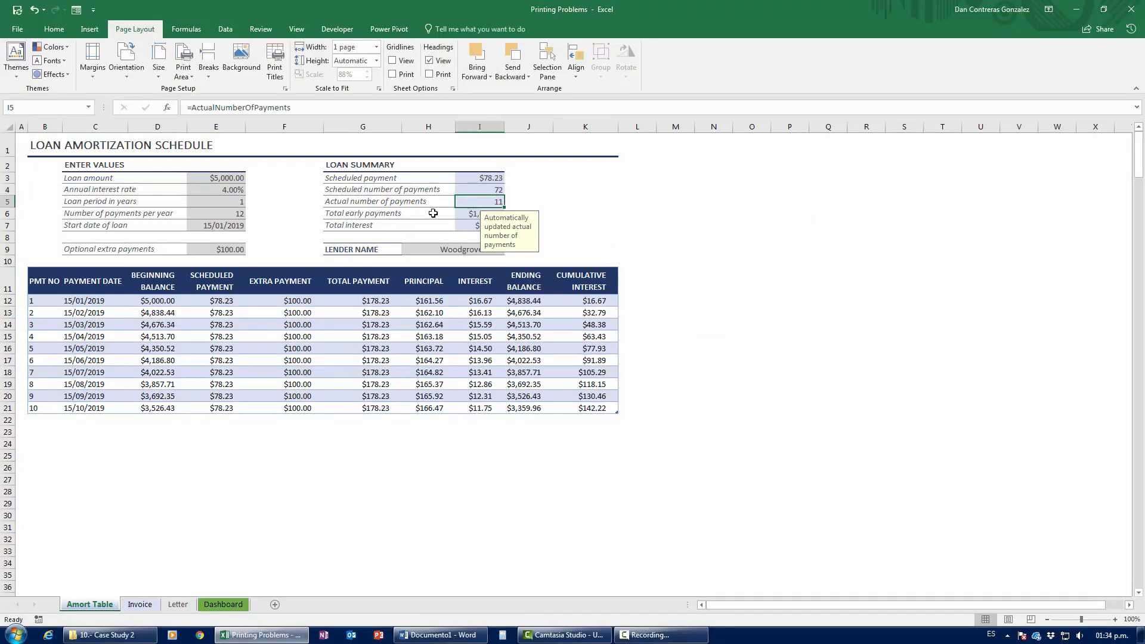
Step: Enter 72 as the actual number of payments and fill the schedule's loan rows downward
type("72")
key("Return")
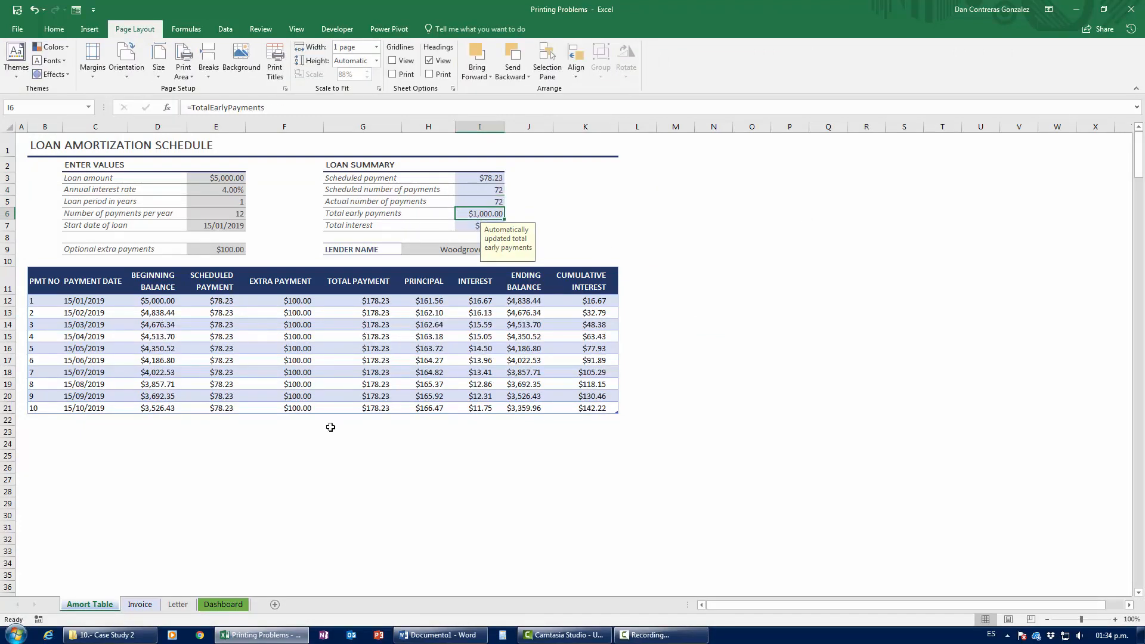
left_click(30, 407)
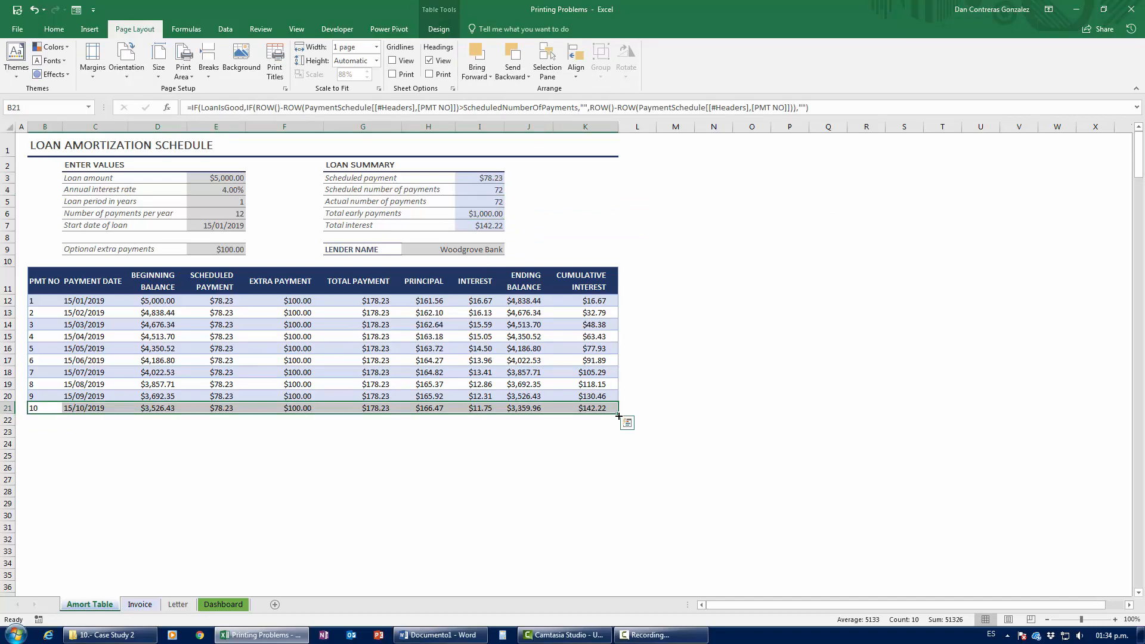
mouse_move(617, 414)
left_mouse_down()
mouse_move(618, 590)
mouse_move(618, 396)
left_mouse_up()
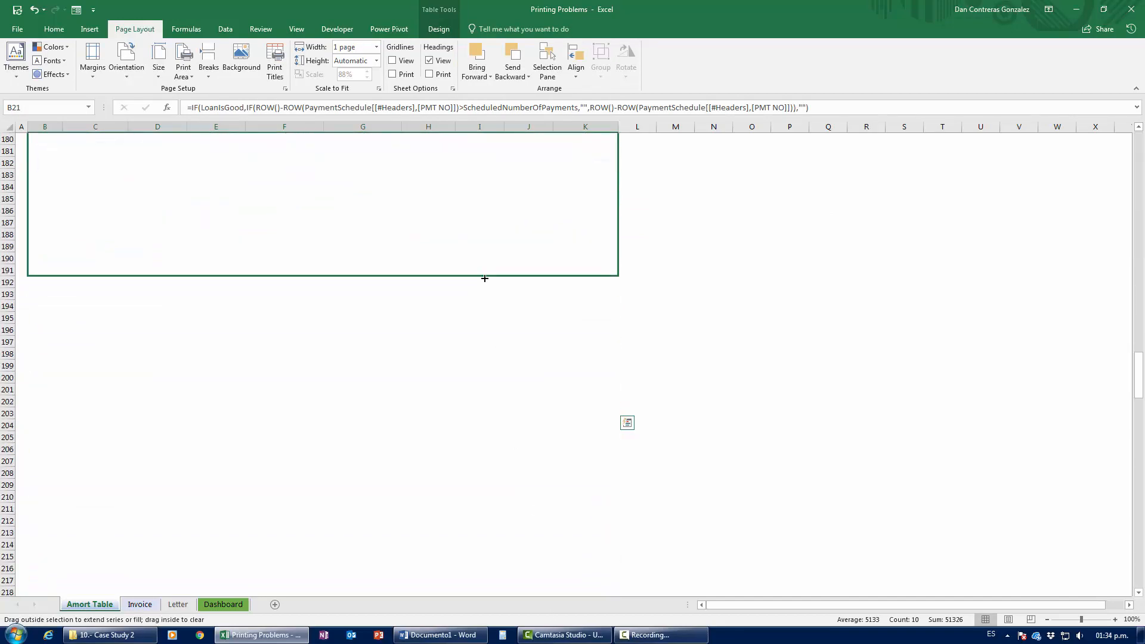
Step: Select the rows below the schedule, from B43 down to the last used row
scroll(289, 380, "up", 20)
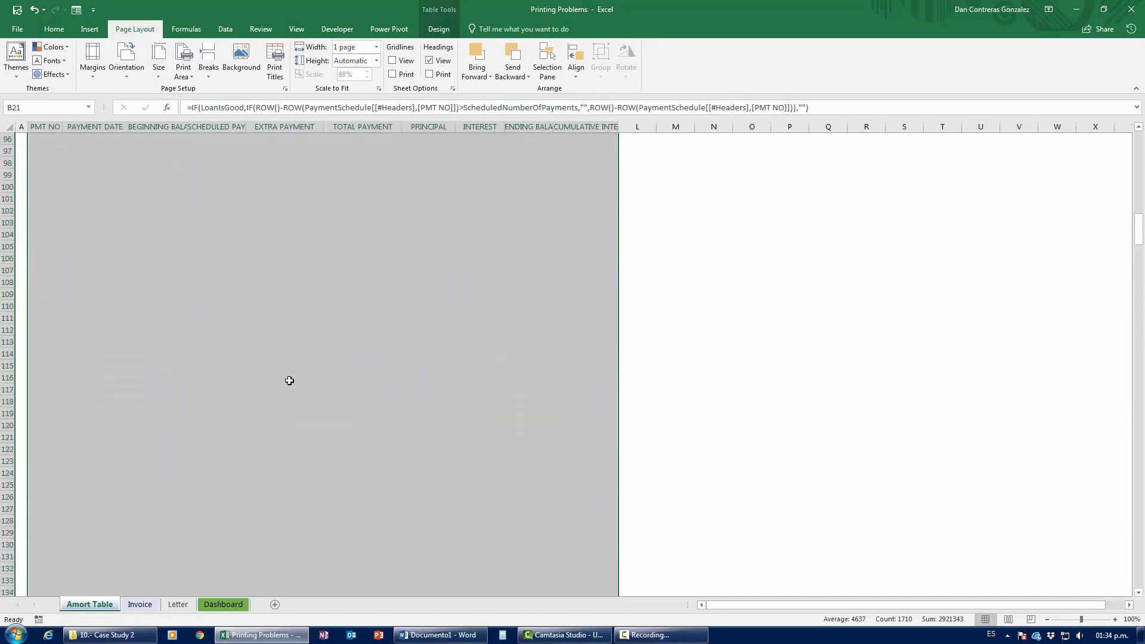
scroll(289, 380, "up", 12)
left_click(161, 375)
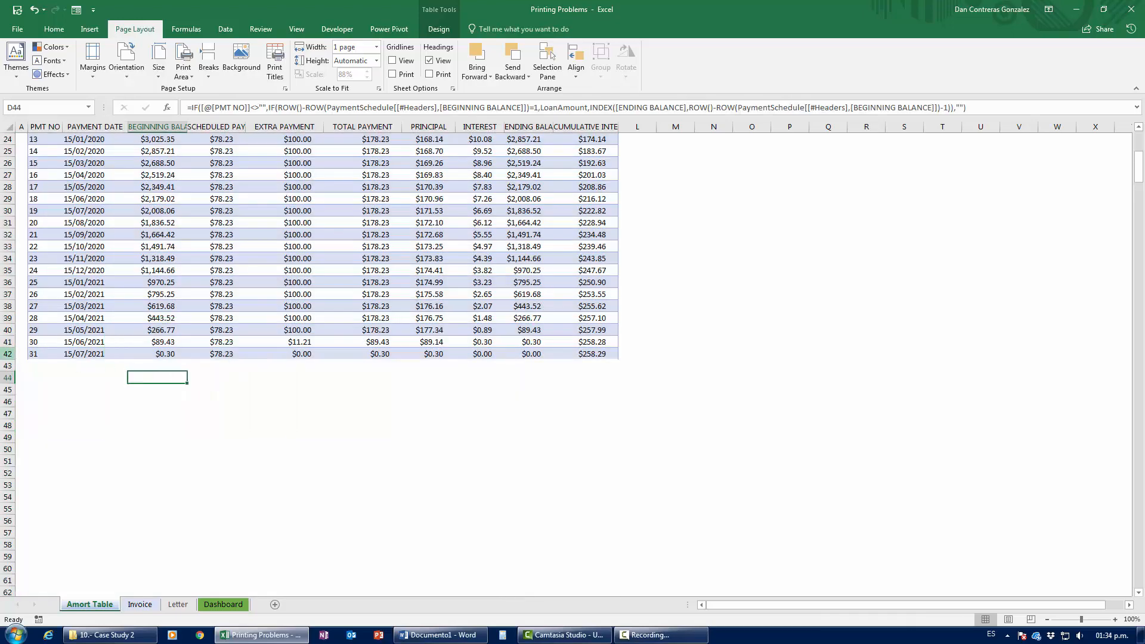
left_click(47, 364)
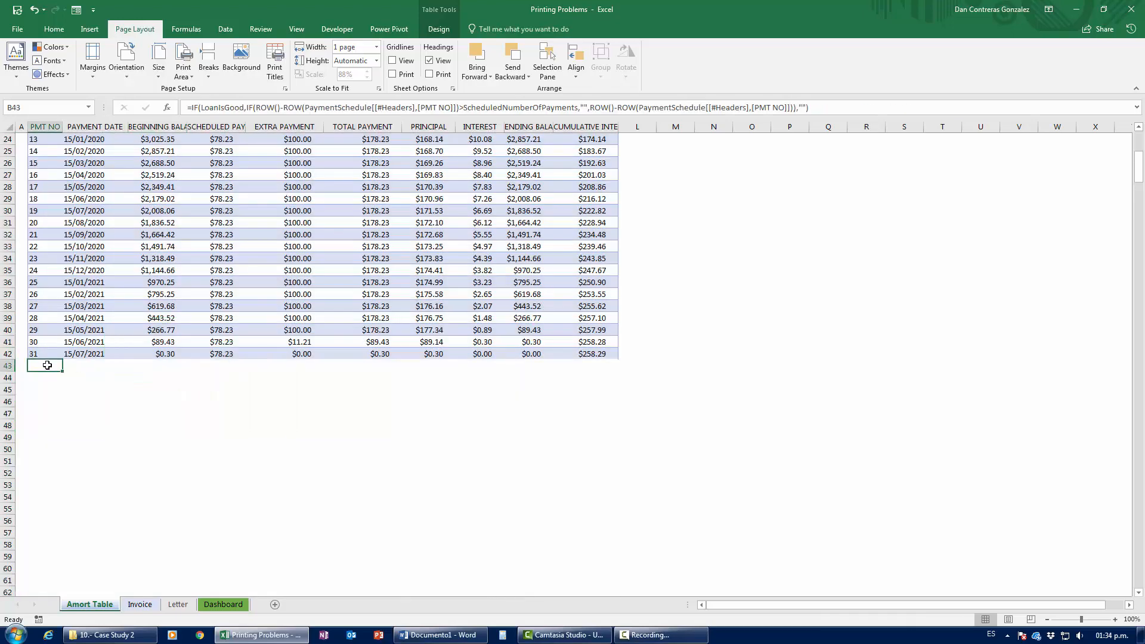
key("ctrl+End")
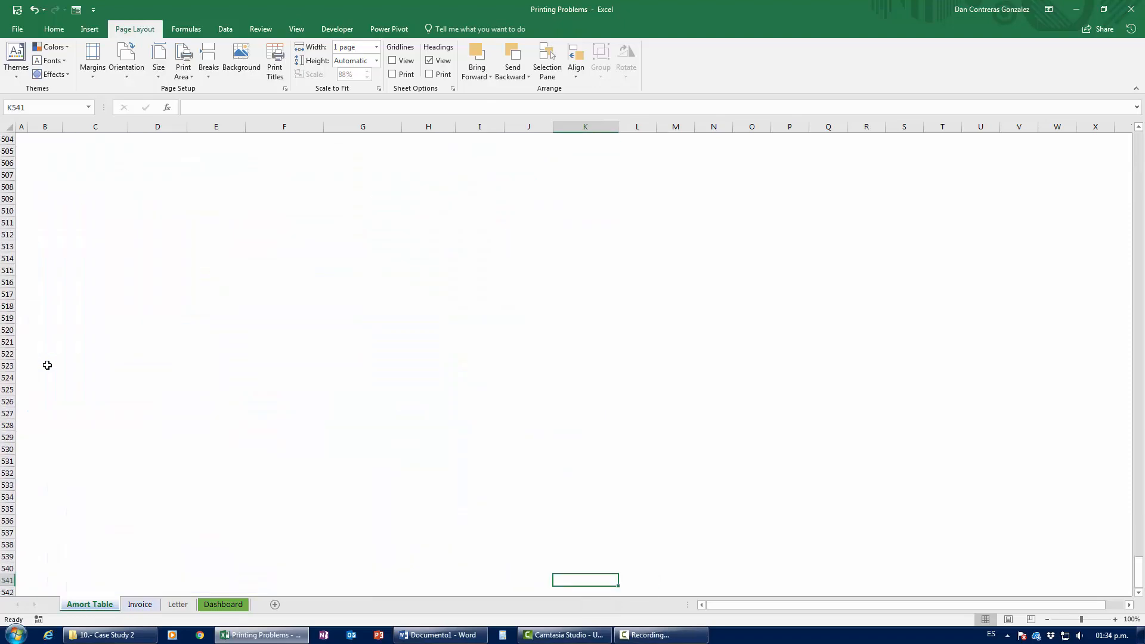
key("ctrl+shift+Up")
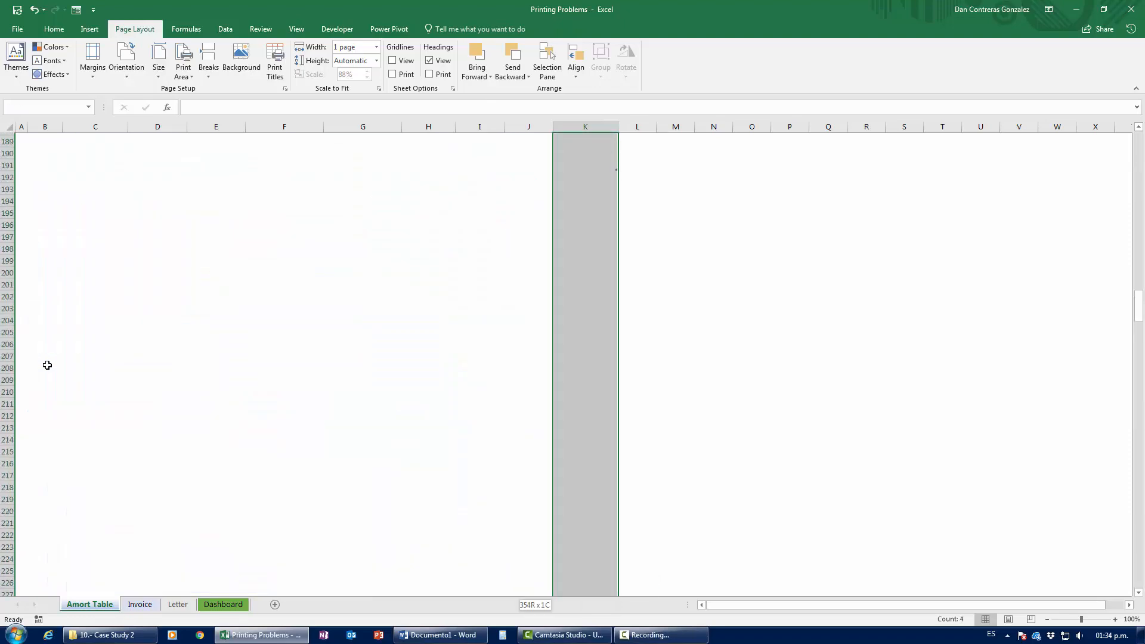
key("ctrl+shift+Up")
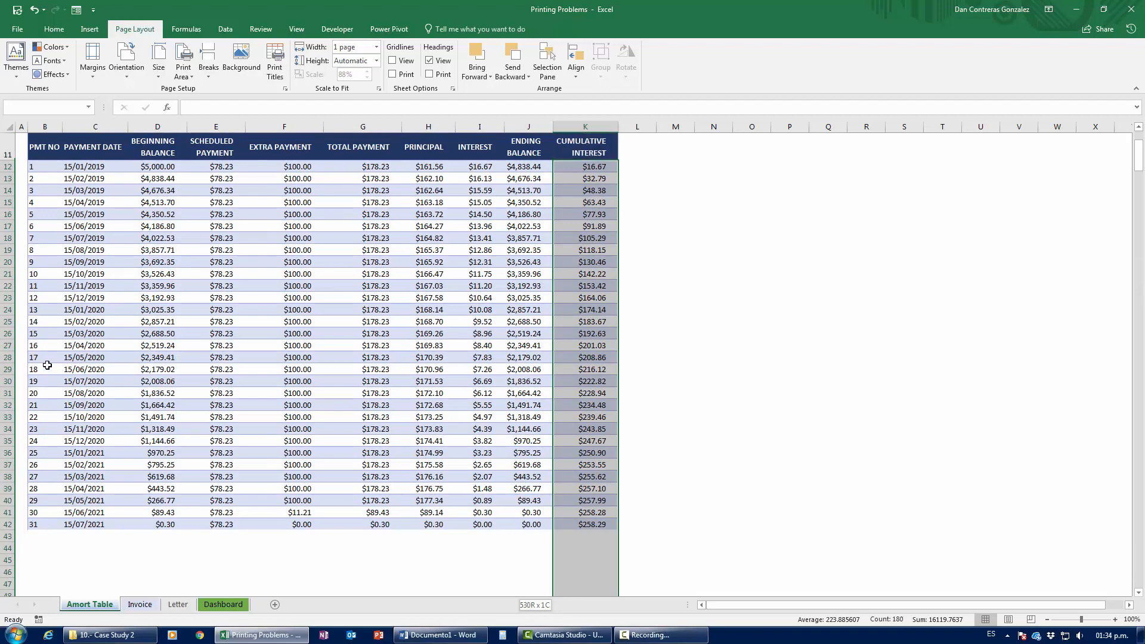
key("shift+Down")
key("shift+Down")
key("shift+Down")
key("shift+Down")
key("shift+Down")
key("shift+Down")
key("shift+Down")
key("shift+Down")
key("shift+Down")
key("shift+Down")
key("shift+Down")
key("shift+Down")
key("shift+Down")
key("shift+Down")
key("shift+Down")
key("shift+Down")
key("shift+Down")
key("shift+Down")
key("shift+Down")
key("shift+Down")
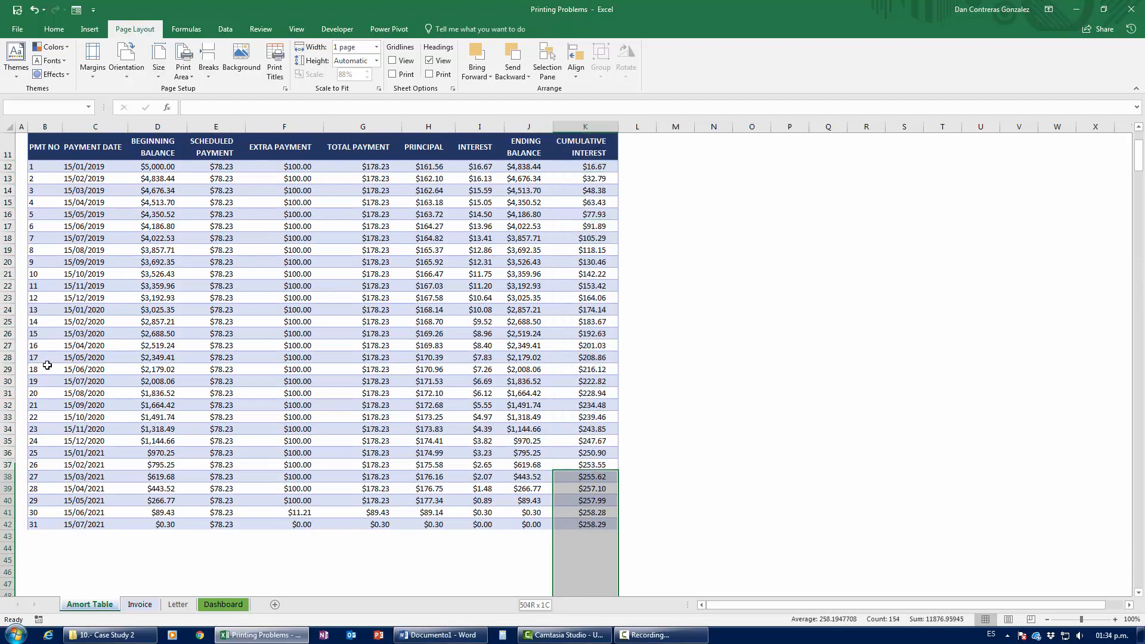
key("shift+Down")
key("shift+Down")
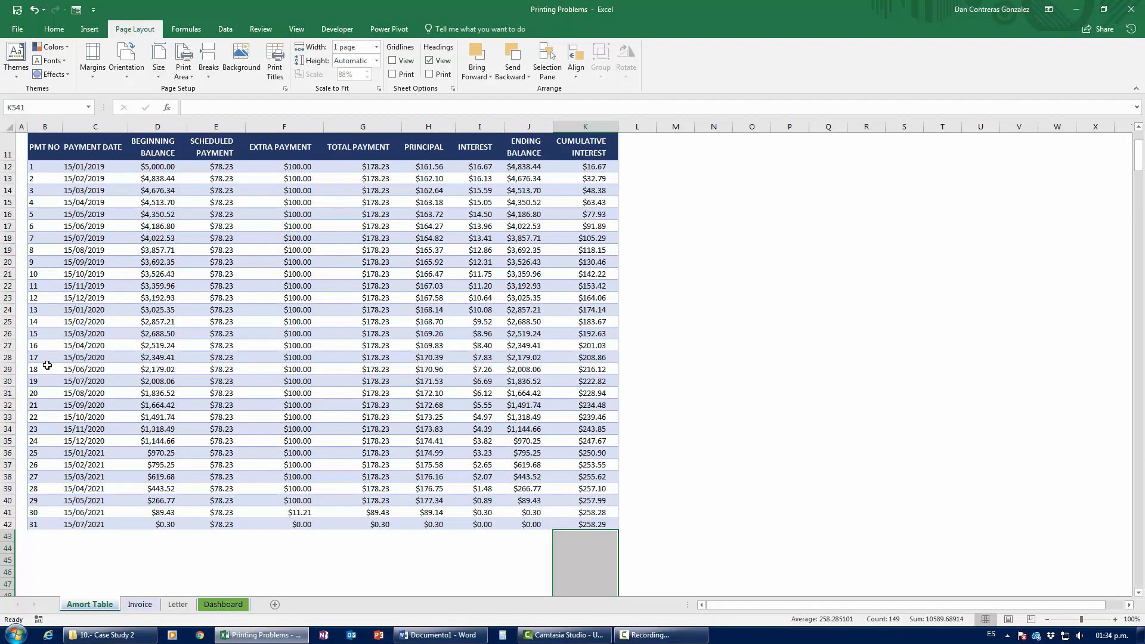
key("shift+space")
Step: Select cell C39 and open the schedule's print preview with Ctrl+P
scroll(47, 365, "down", 5)
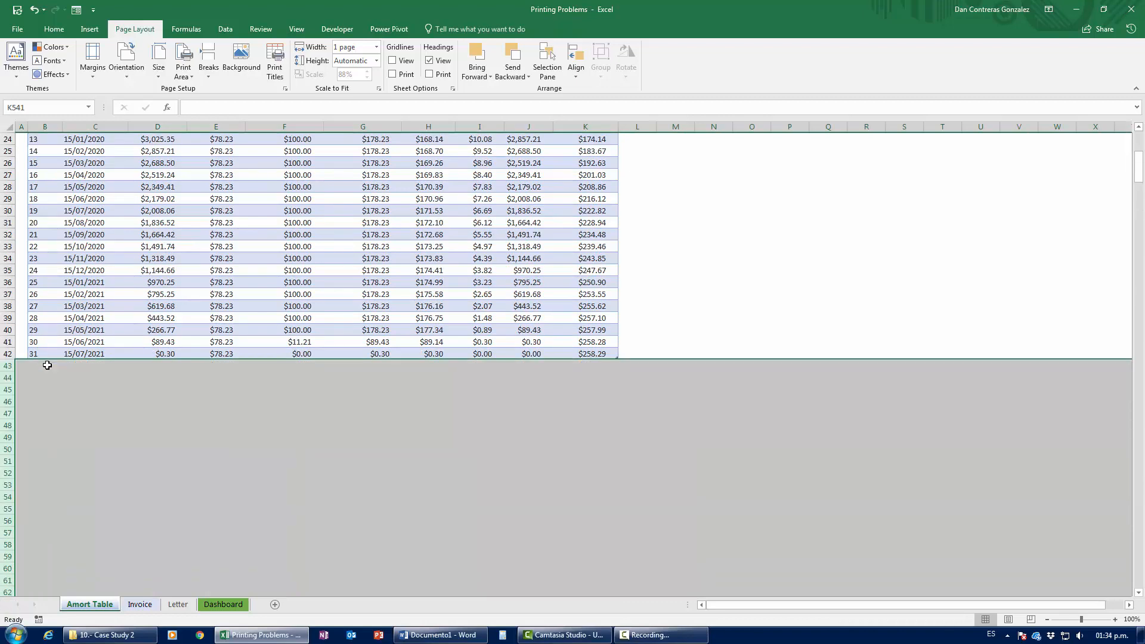
left_click(105, 322)
scroll(116, 366, "up", 6)
scroll(116, 366, "up", 1)
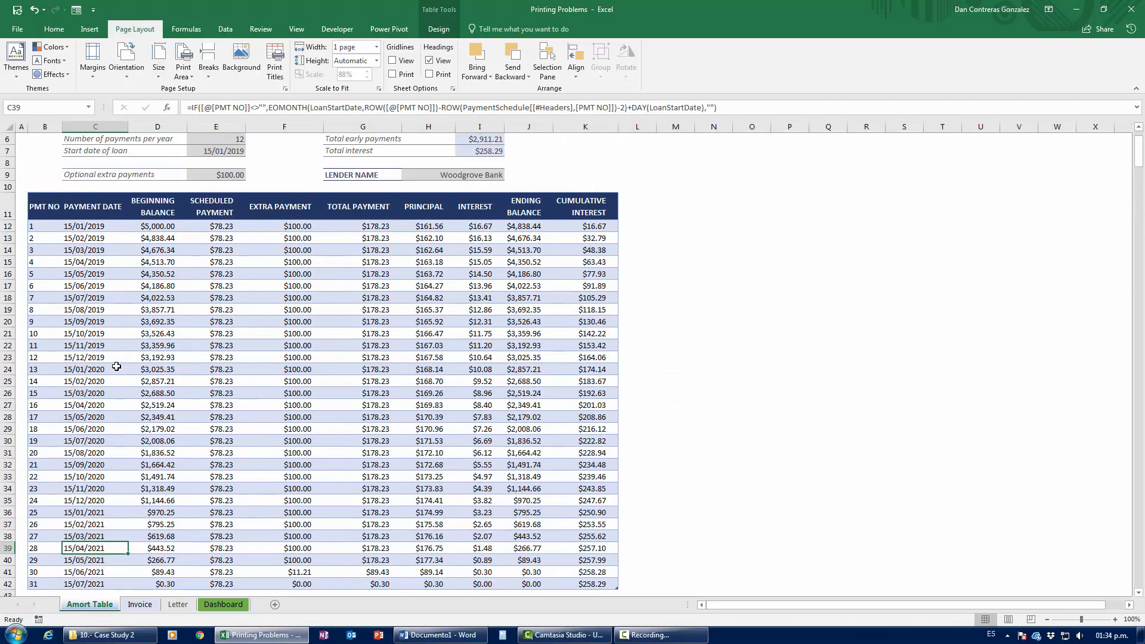
key("ctrl+p")
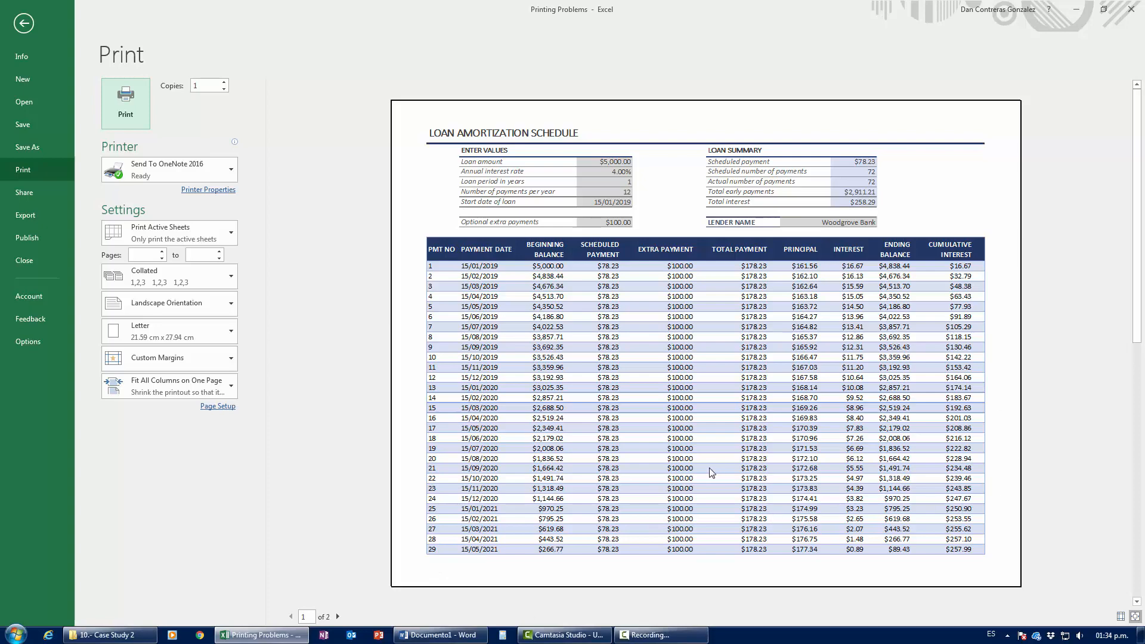
Step: Page through the preview and try Fit Sheet on One Page, then Fit All Columns on One Page
left_click(337, 616)
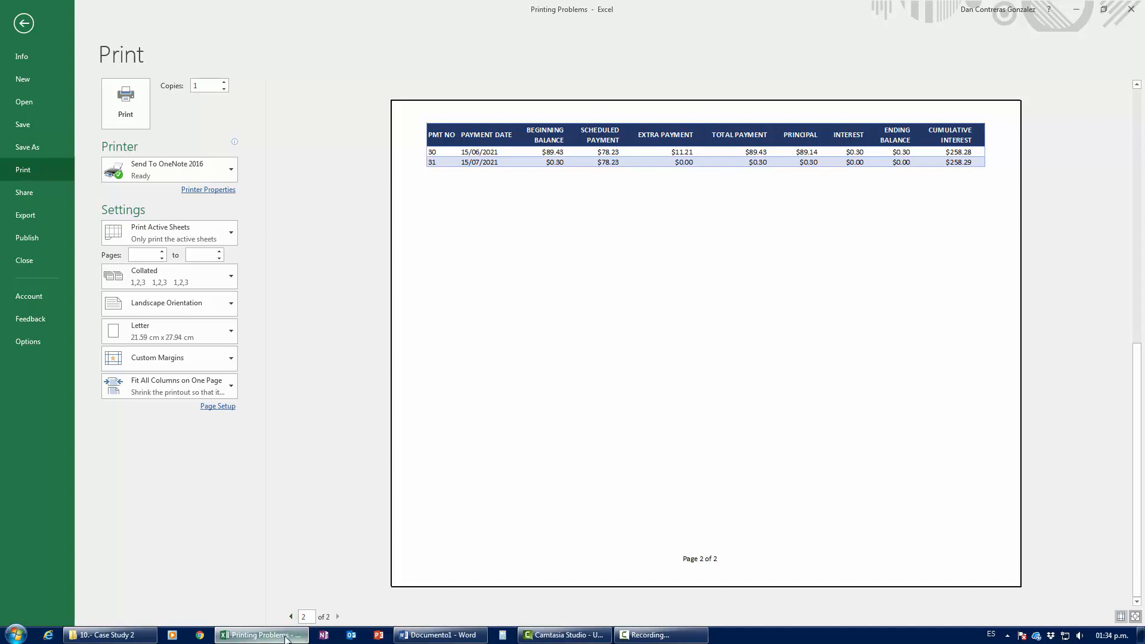
left_click(291, 617)
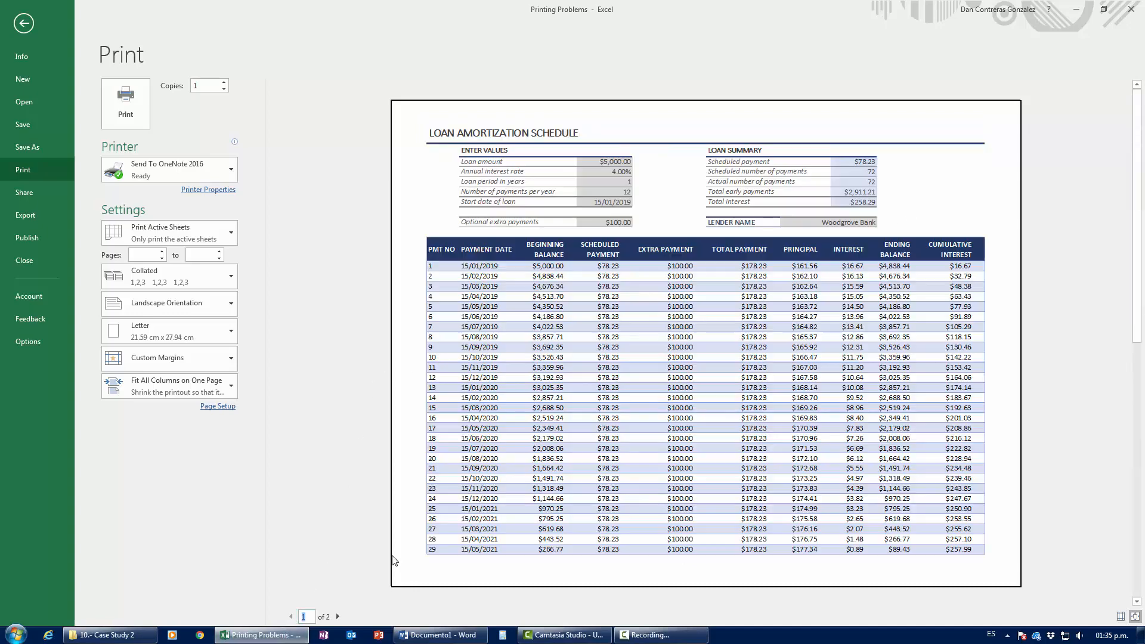
left_click(216, 391)
left_click(188, 454)
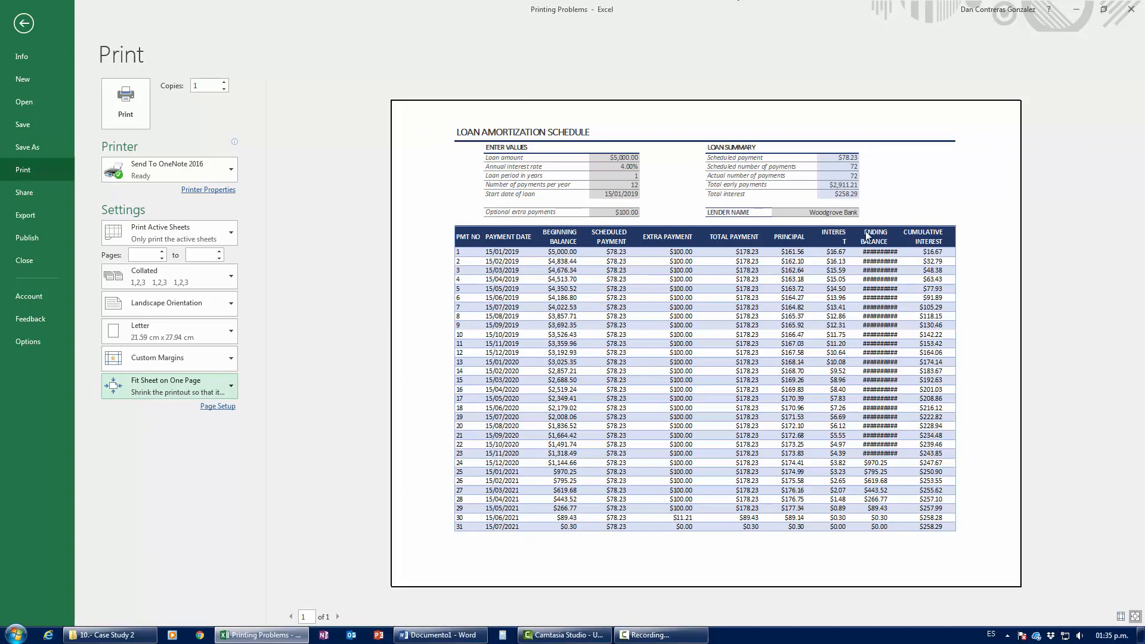
left_click(191, 385)
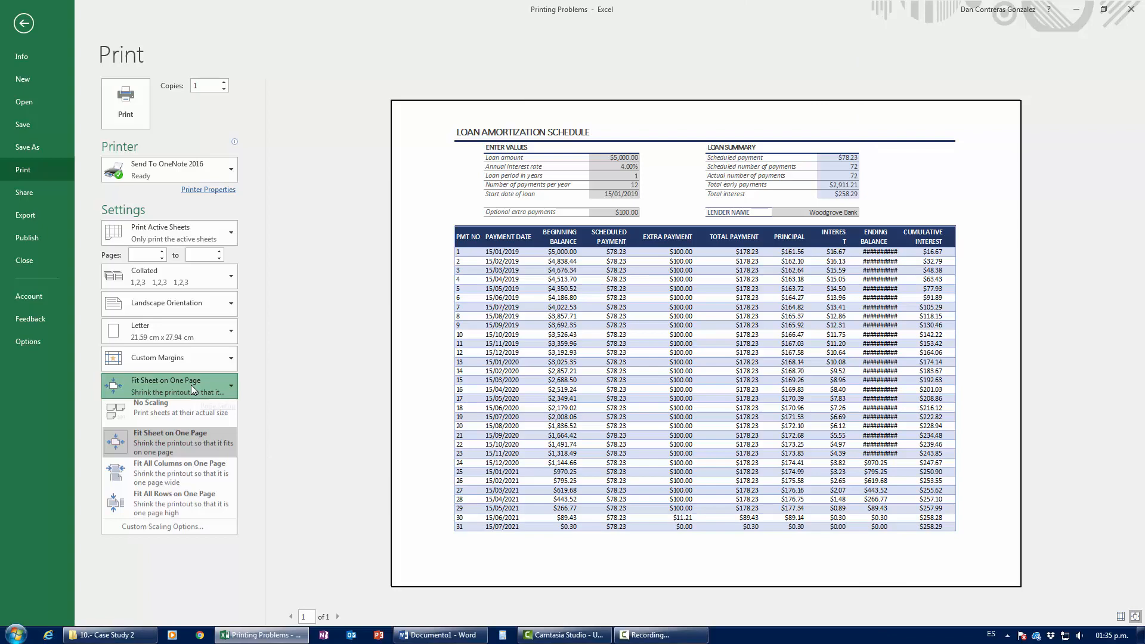
left_click(186, 475)
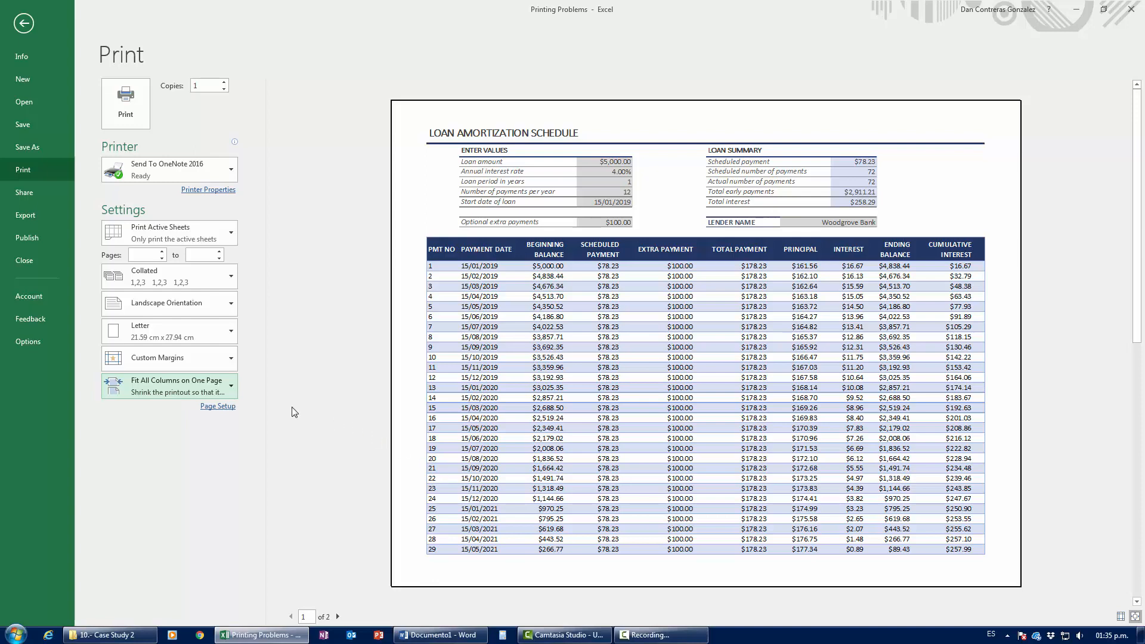
Step: Choose No Scaling to print at actual size and return to the worksheet
left_click(230, 388)
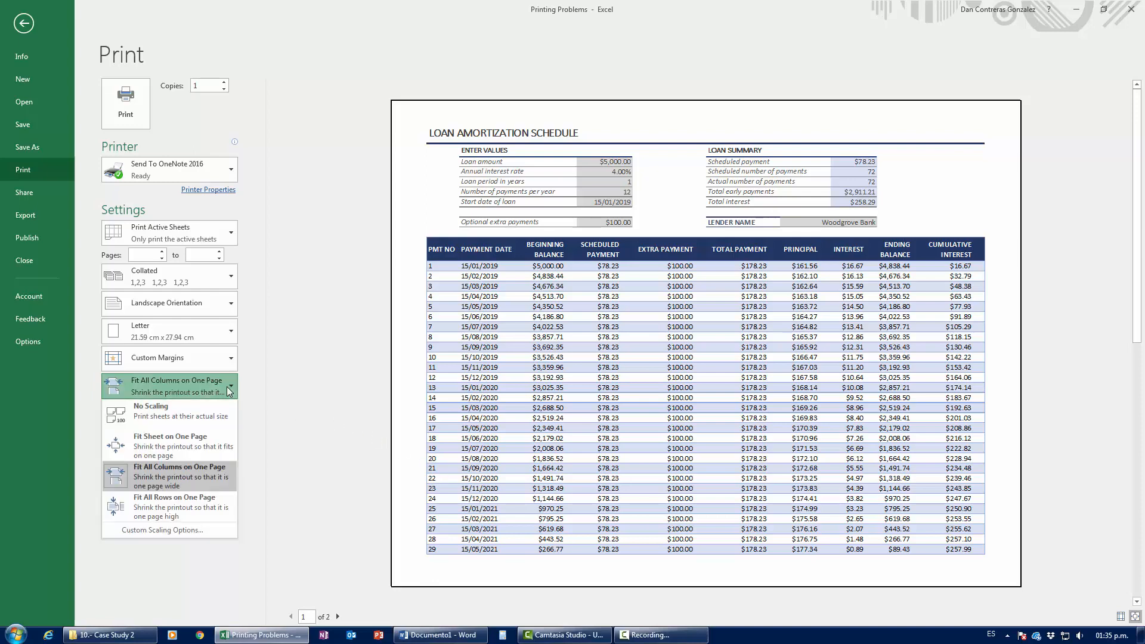
left_click(196, 424)
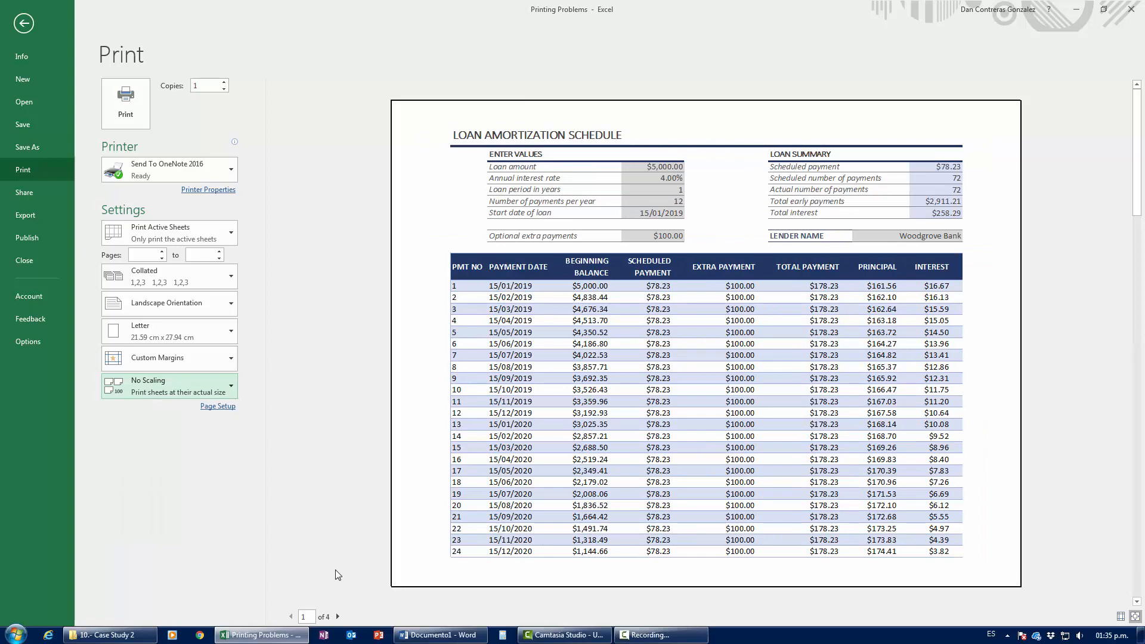
key("Escape")
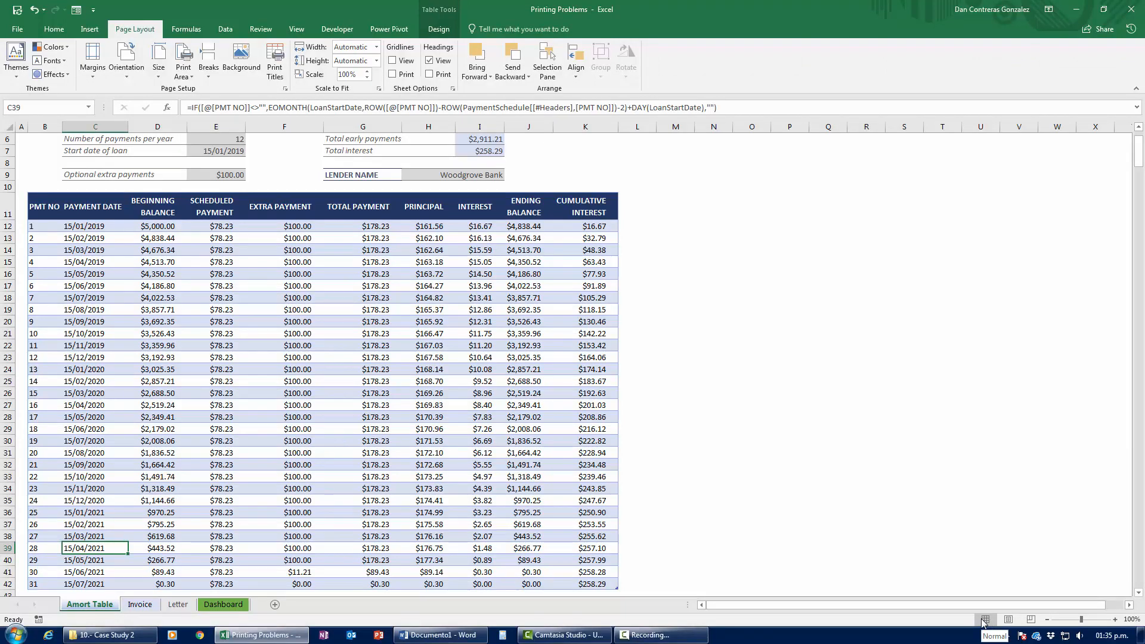
Step: In Page Break Preview, drag the vertical and horizontal breaks to enclose the whole schedule, then preview it
scroll(483, 520, "up", 2)
scroll(483, 520, "down", 5)
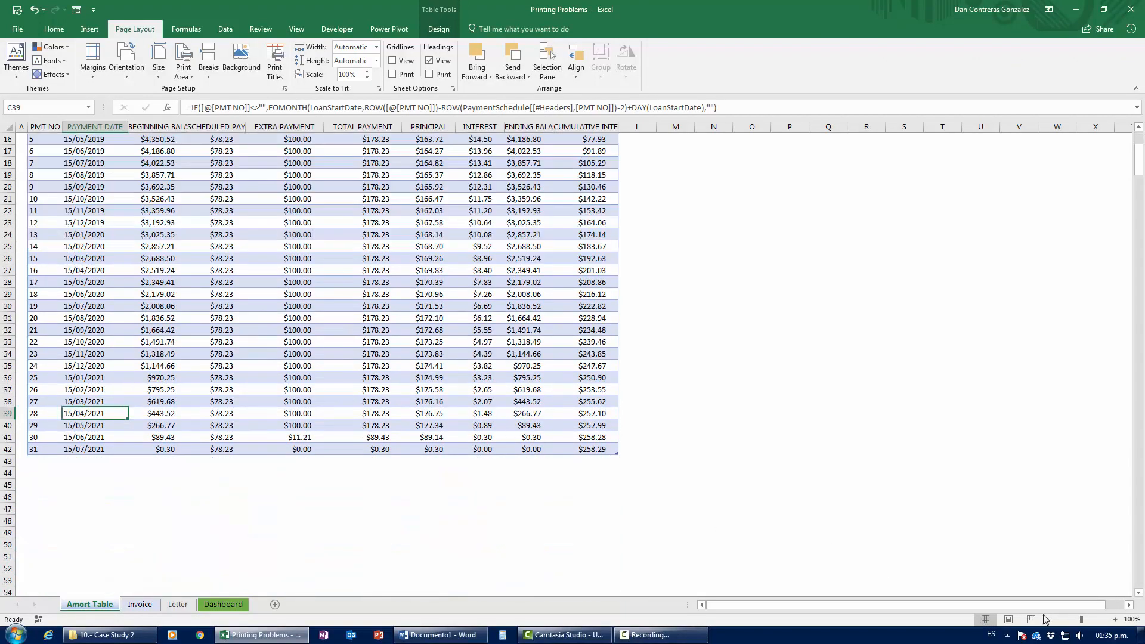
scroll(496, 467, "up", 5)
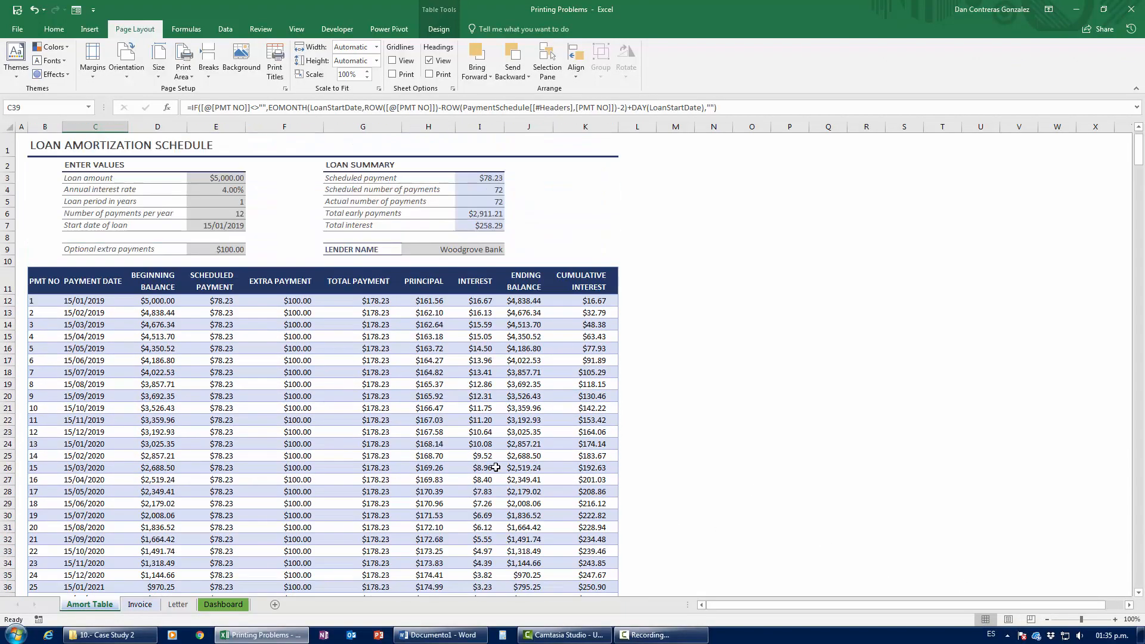
left_click(1032, 619)
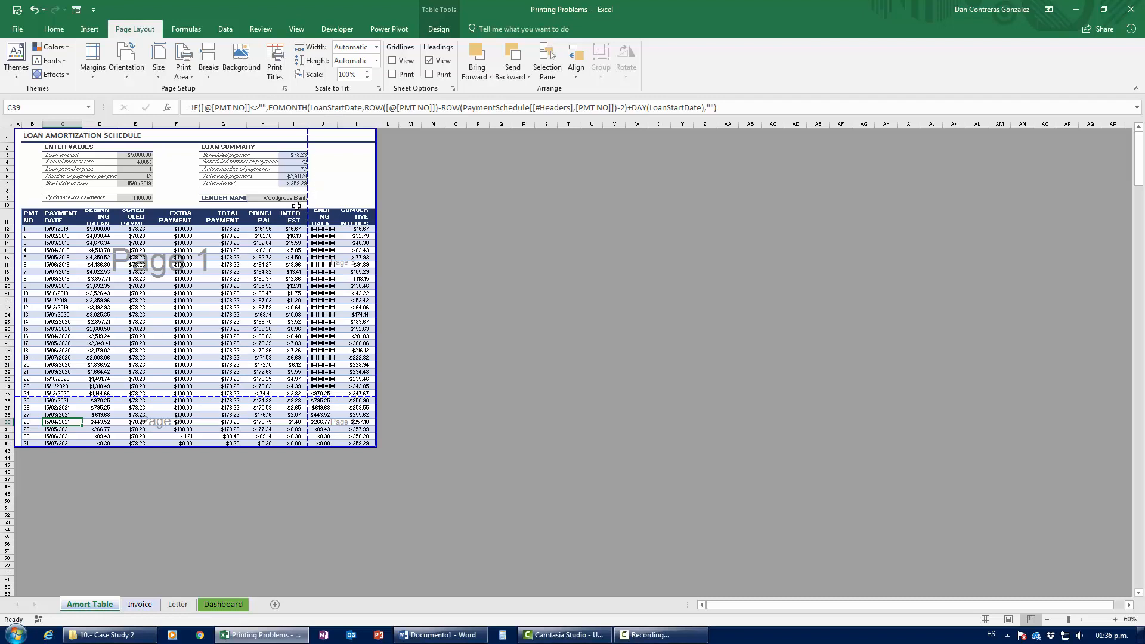
left_click_drag(308, 190, 377, 189)
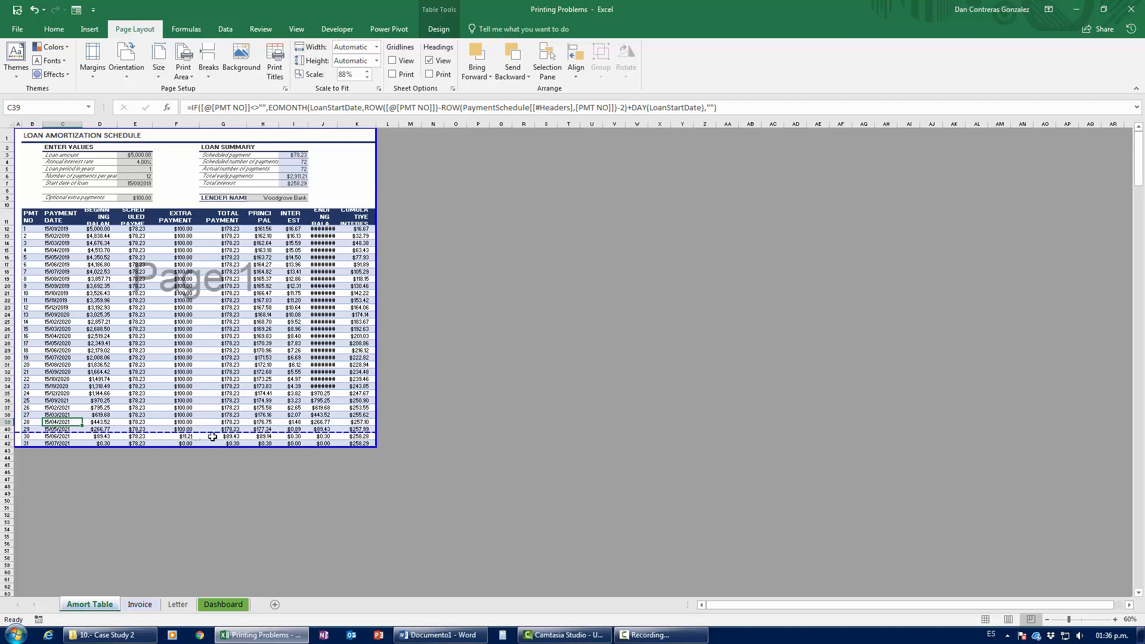
left_click_drag(208, 434, 204, 448)
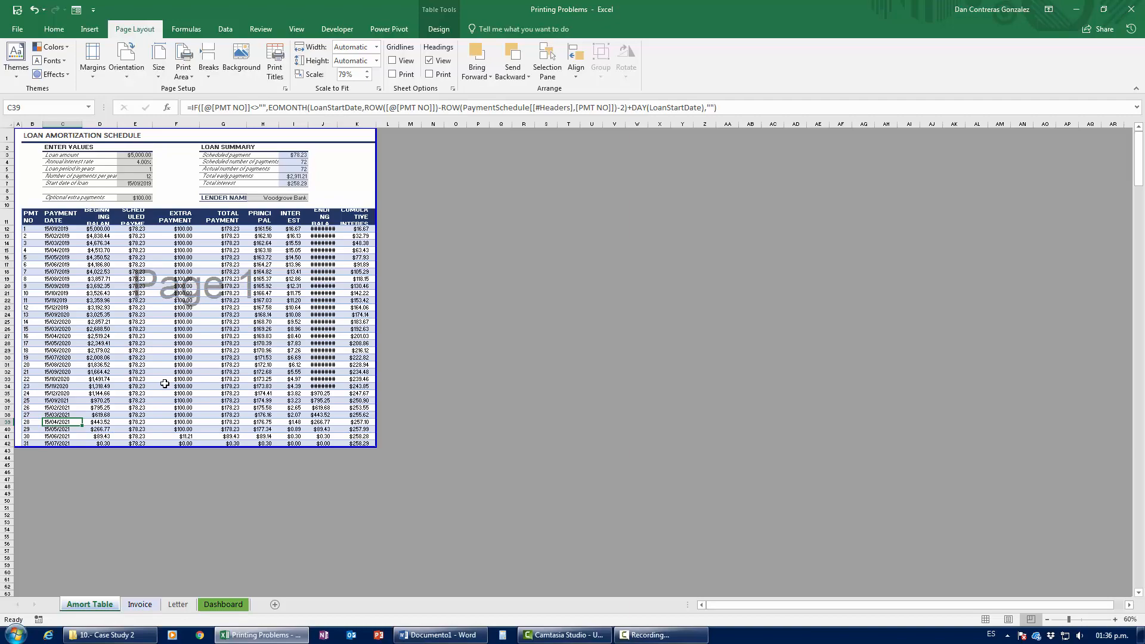
key("ctrl+p")
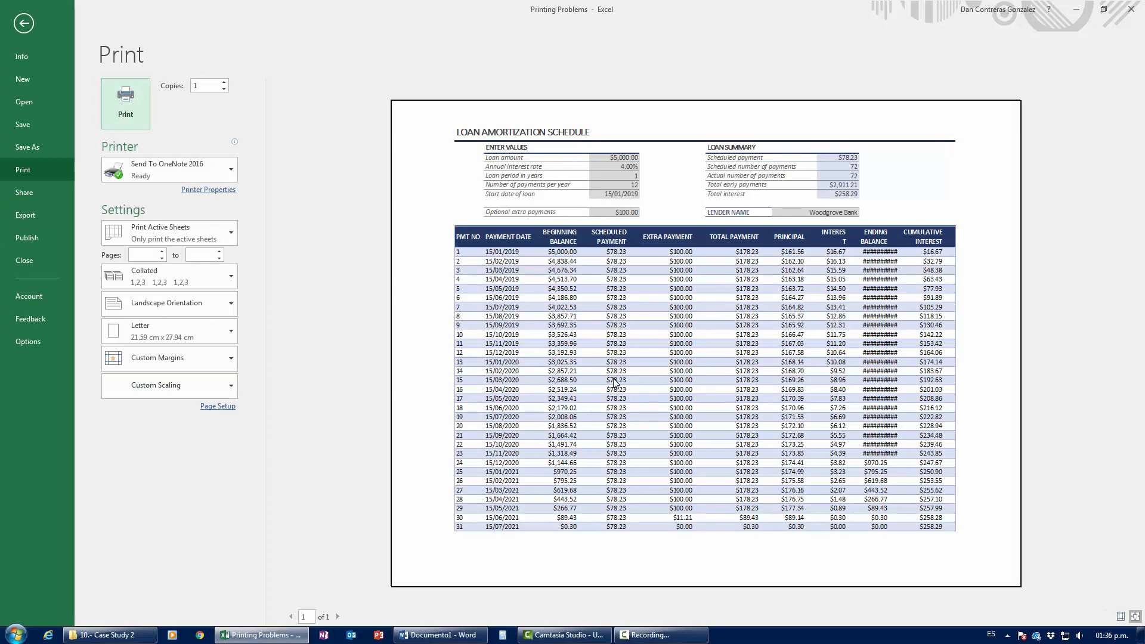
Step: Reopen the print preview, check the scaling choices without changing them, and return to the sheet
key("Escape")
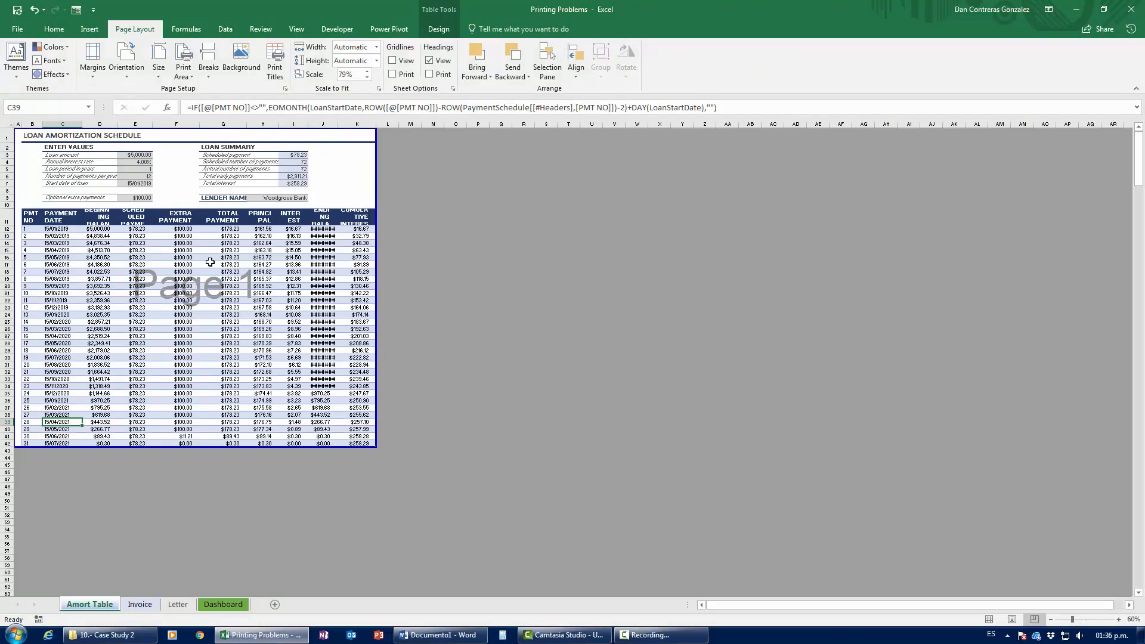
key("ctrl+p")
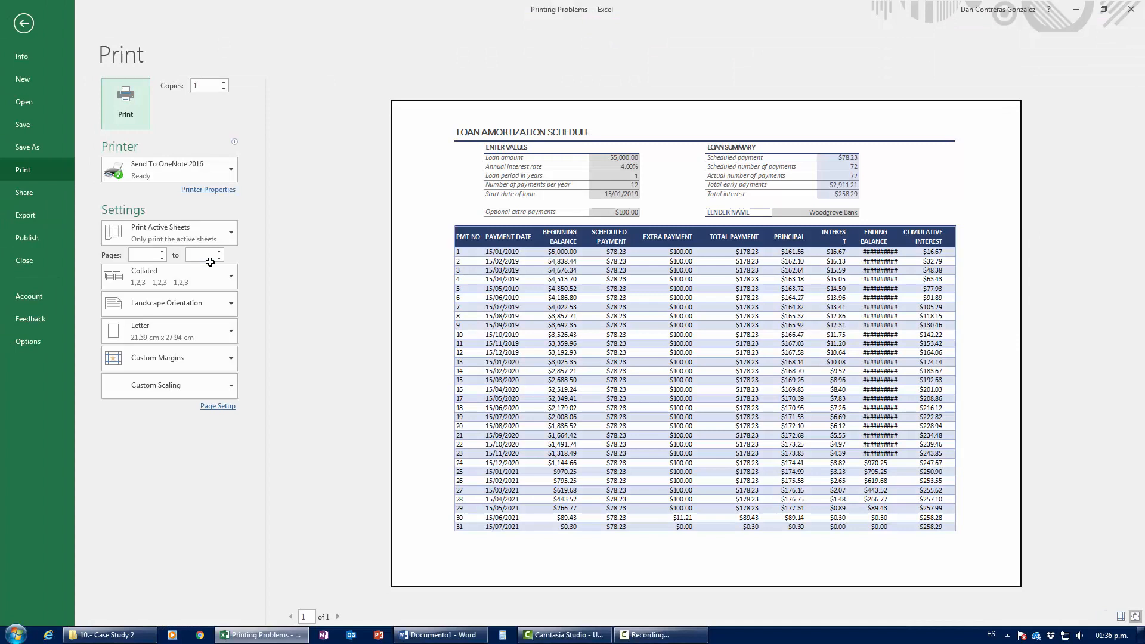
left_click(190, 392)
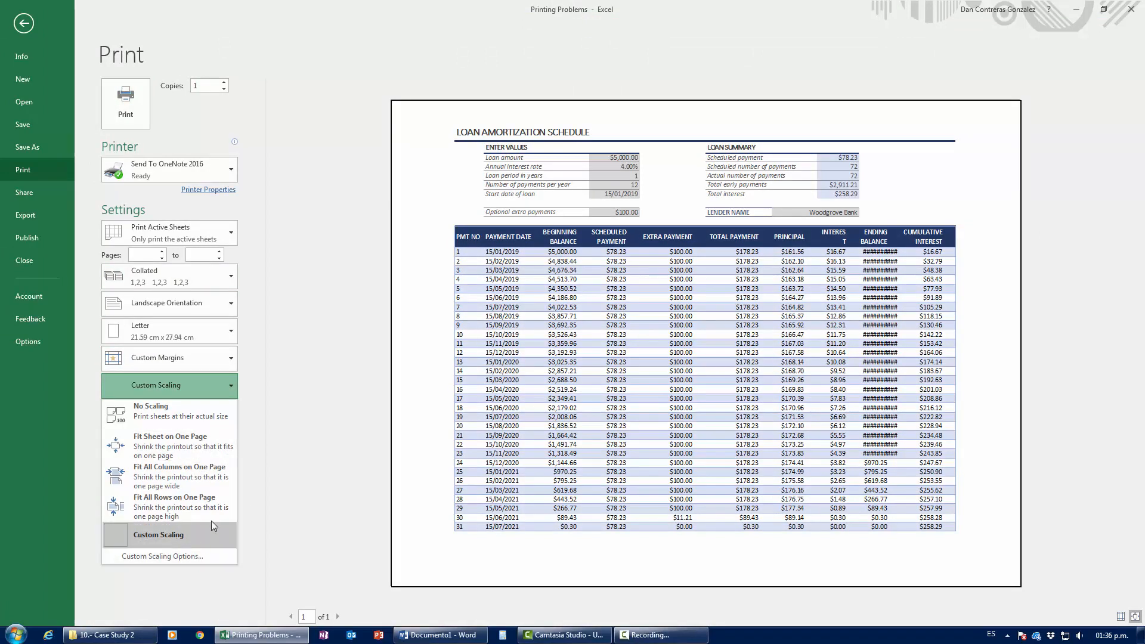
left_click(305, 464)
key("Escape")
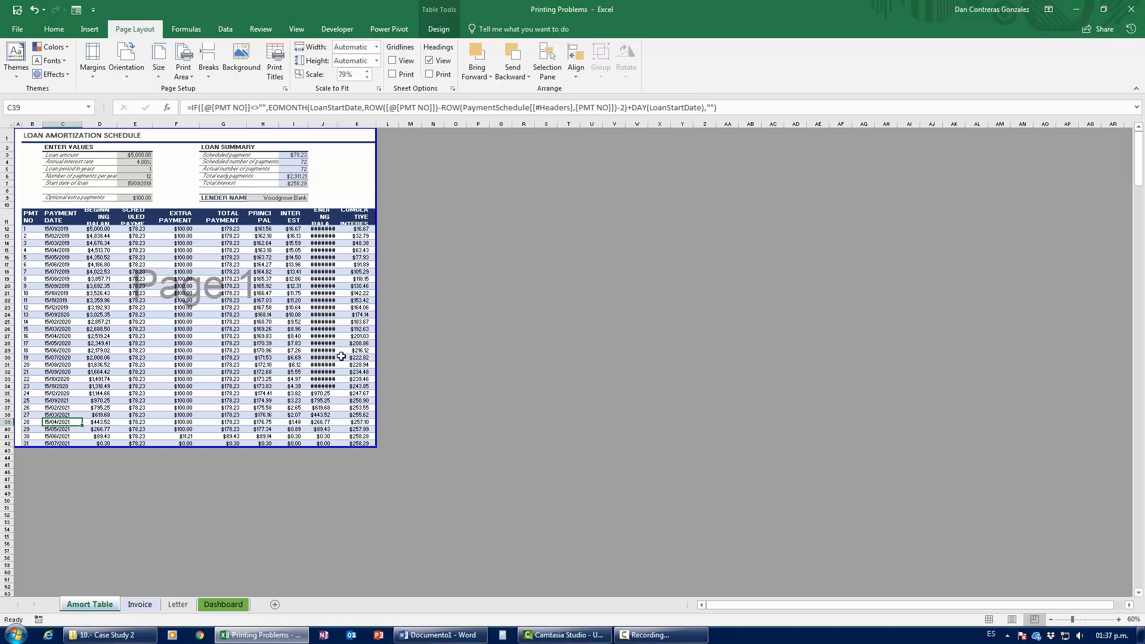
Step: Widen the ENDING BALANCE column so its values show instead of hash marks
key("ctrl+p")
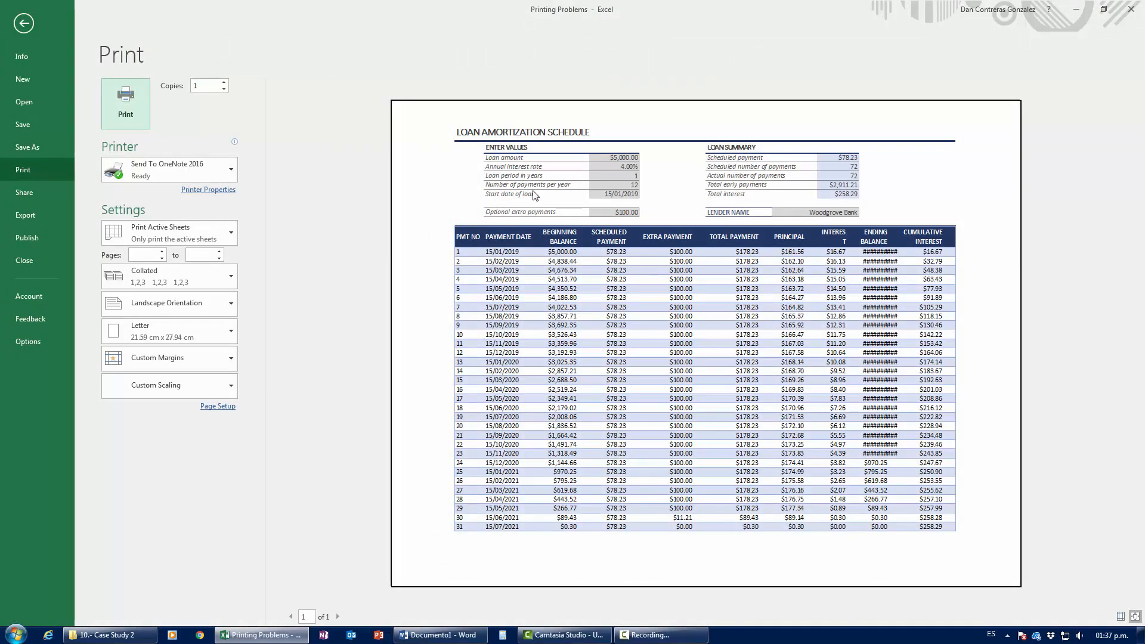
key("Escape")
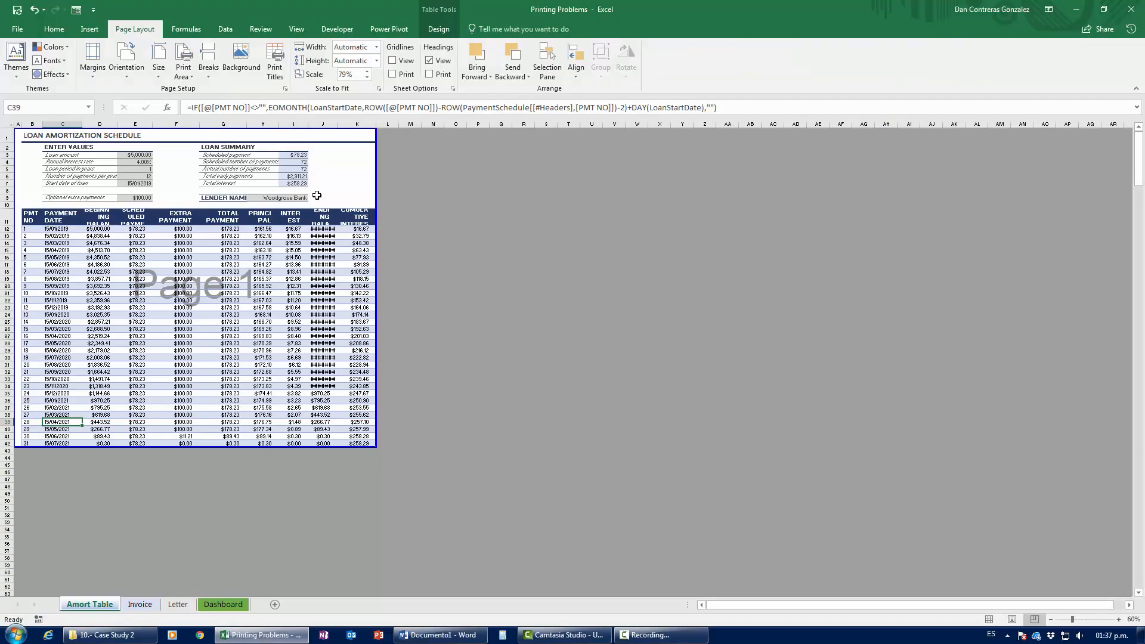
left_click_drag(338, 125, 350, 125)
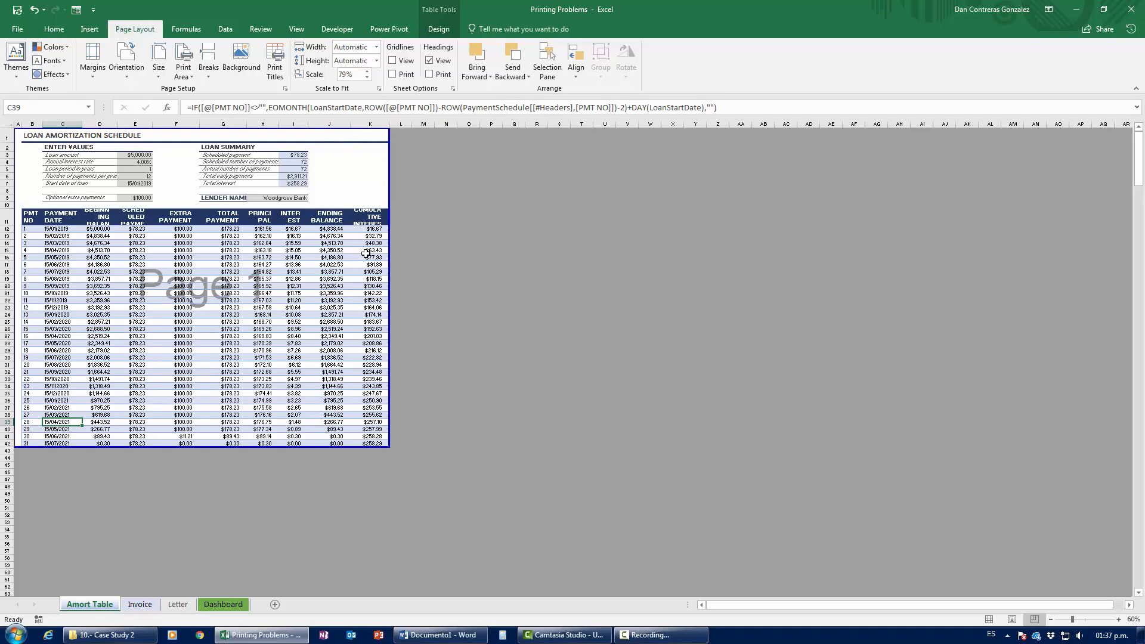
Step: Check the printout with the wider column, then go to cell J11 on the Invoice sheet
key("ctrl+p")
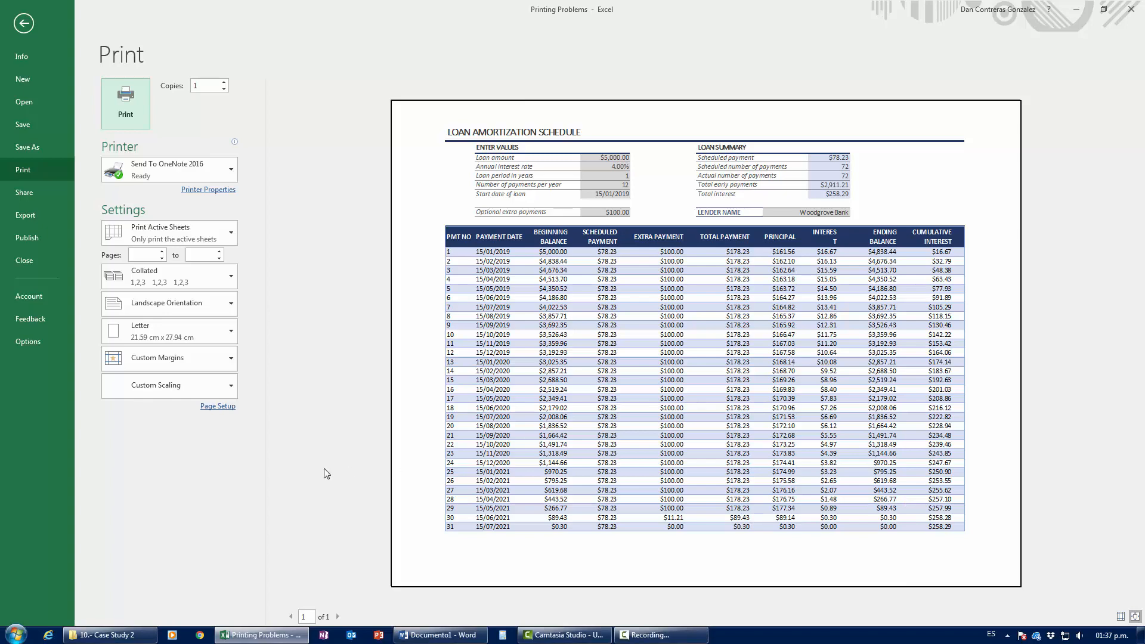
key("Escape")
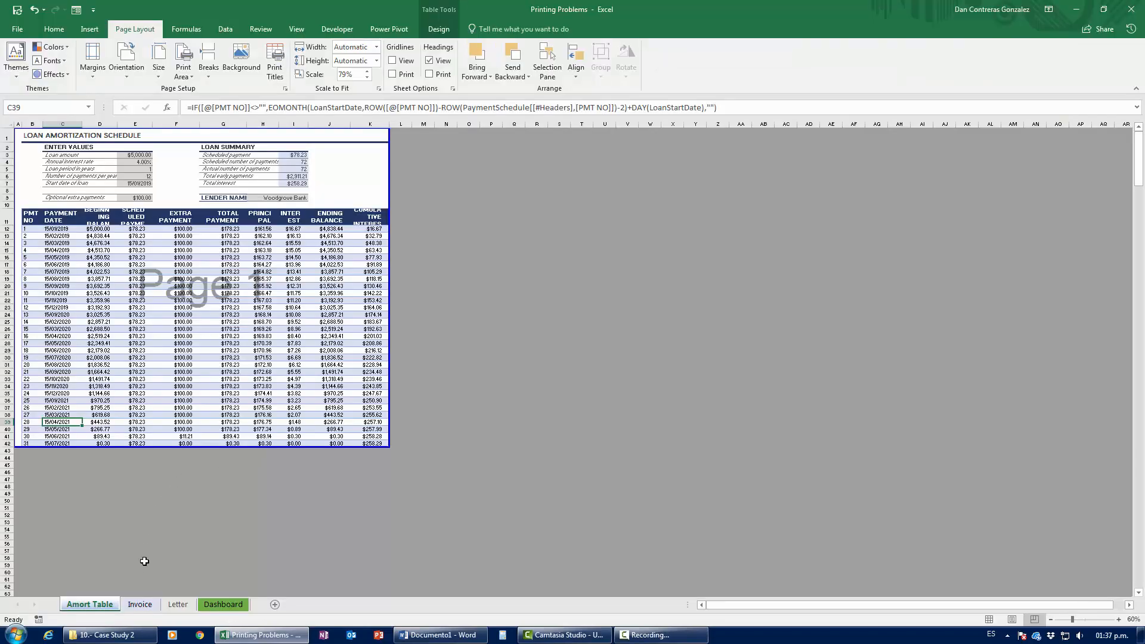
left_click(141, 604)
left_click(679, 339)
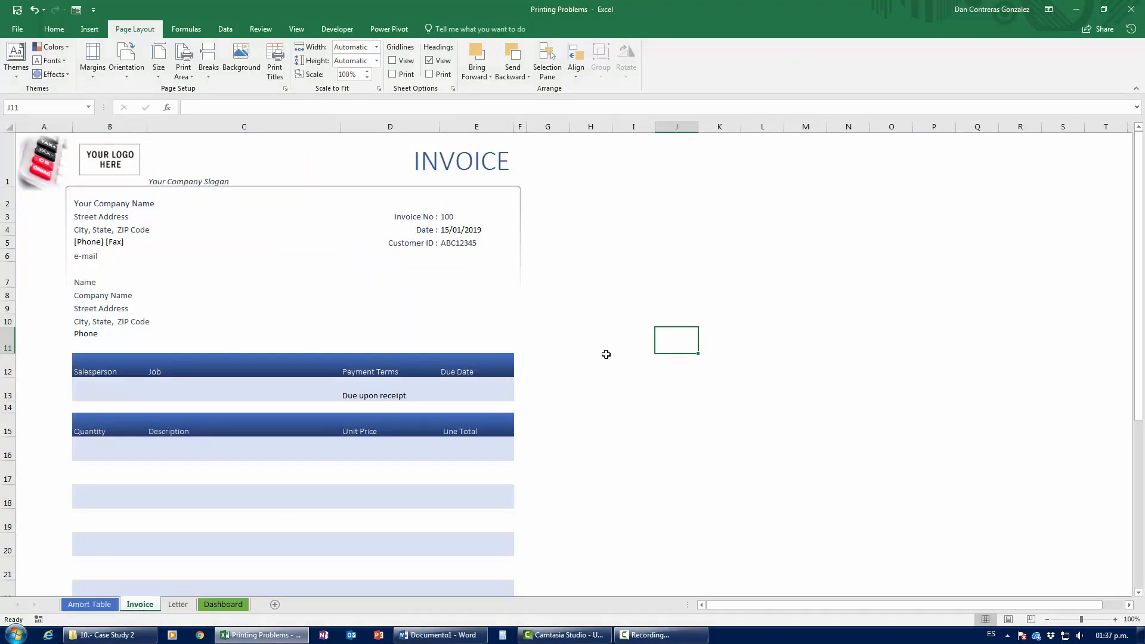
Step: Preview the Invoice printout twice, returning to the sheet each time
scroll(606, 354, "down", 8)
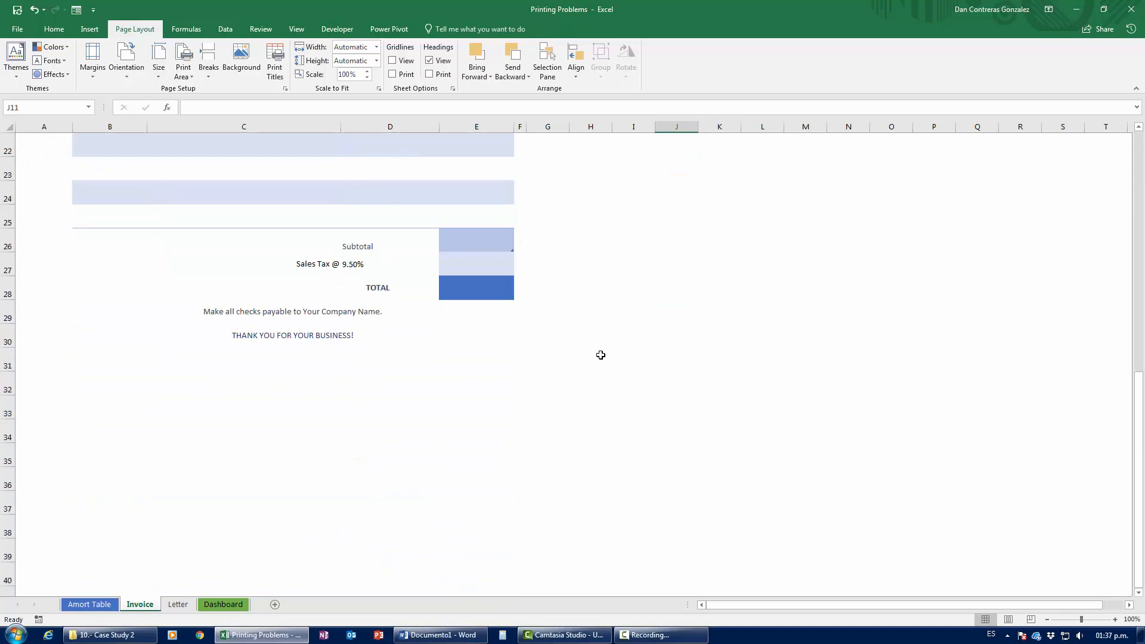
scroll(602, 355, "up", 8)
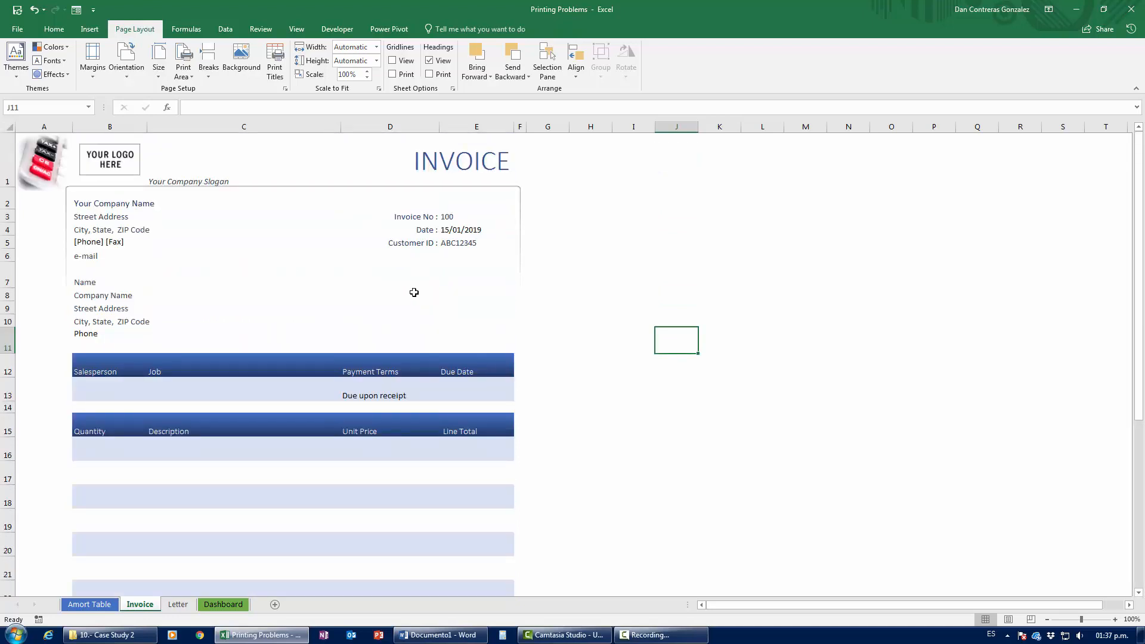
key("ctrl+p")
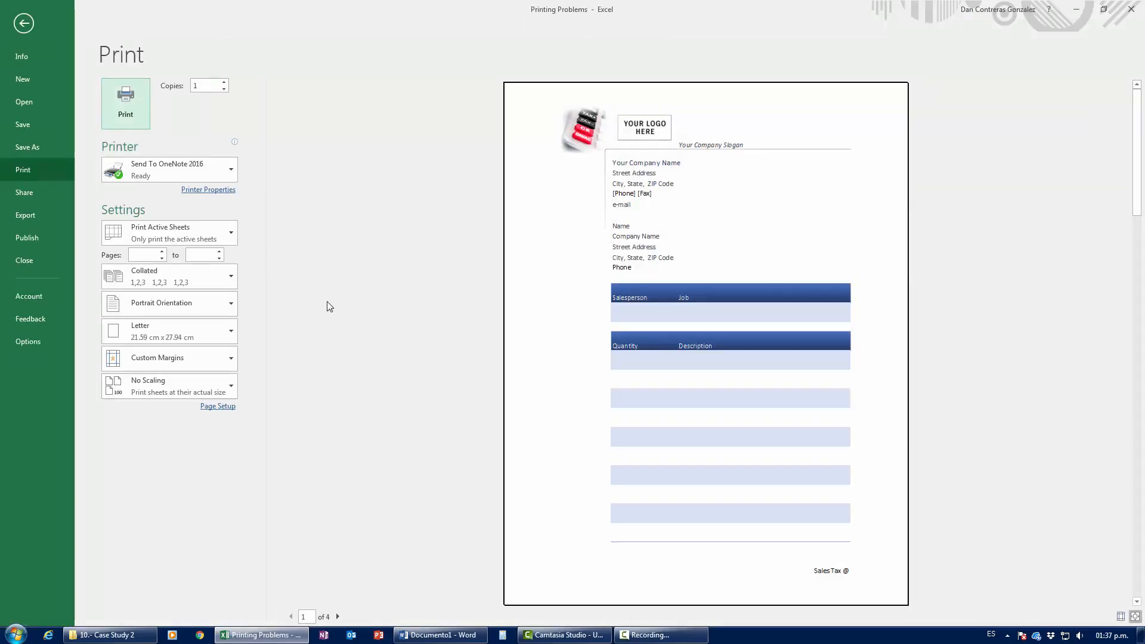
key("Escape")
scroll(383, 324, "down", 7)
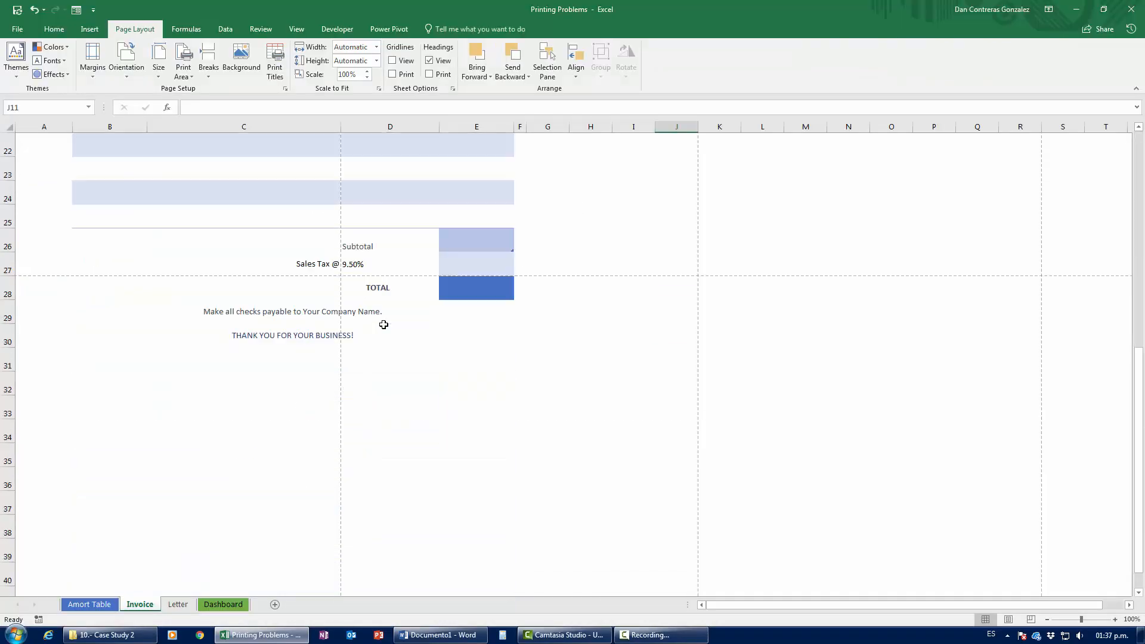
scroll(384, 324, "up", 7)
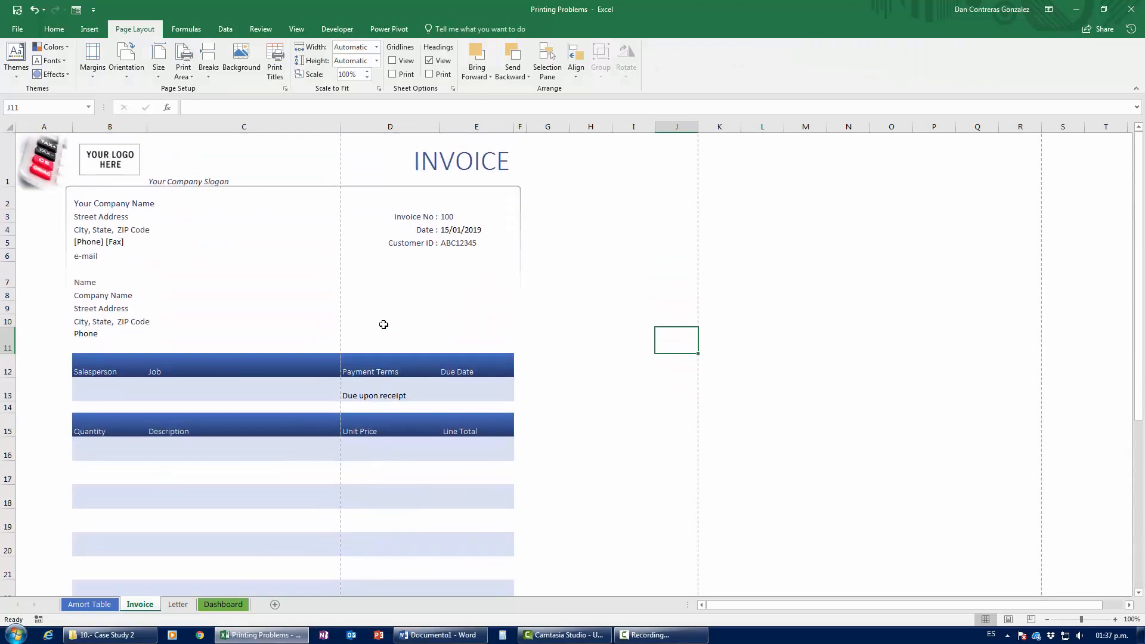
key("ctrl+p")
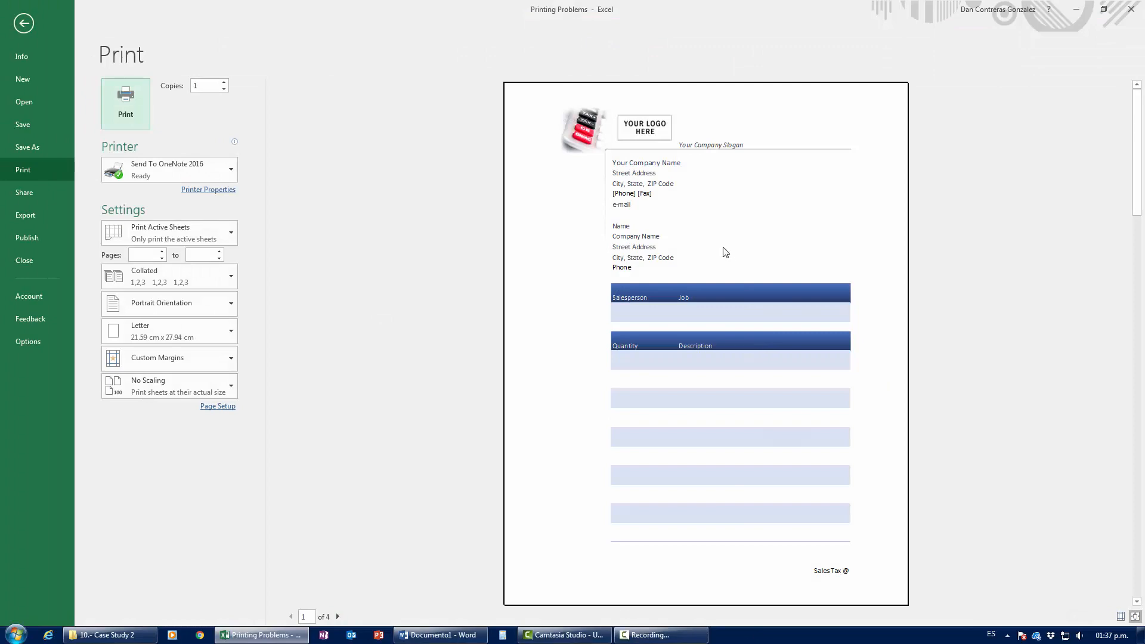
key("Escape")
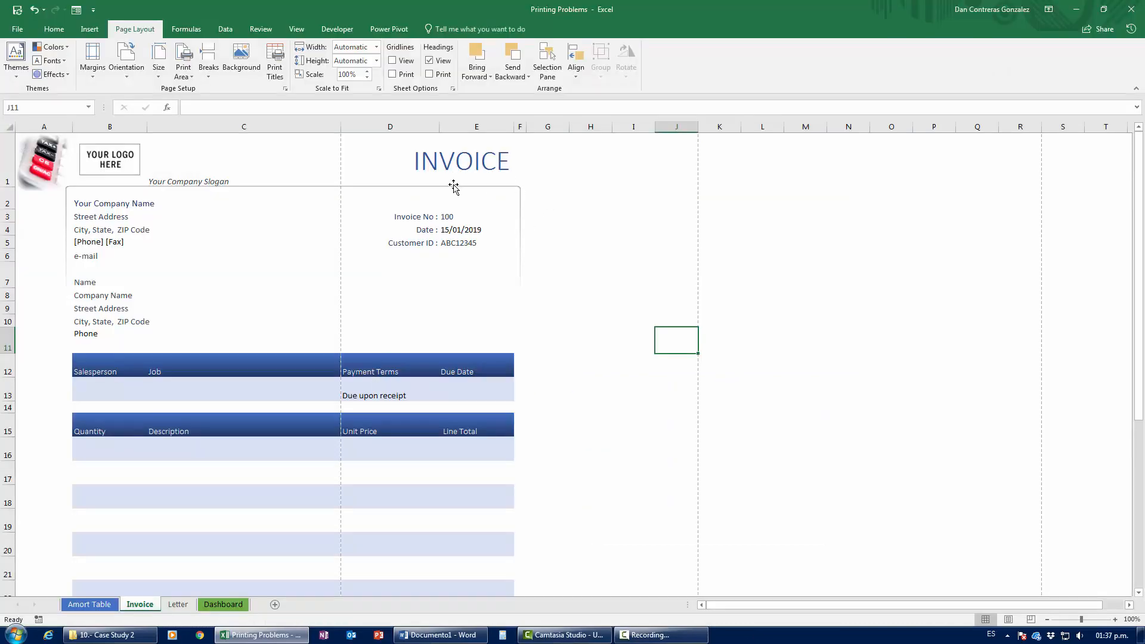
Step: Reopen the Invoice print preview and switch the orientation to Landscape
scroll(245, 391, "down", 8)
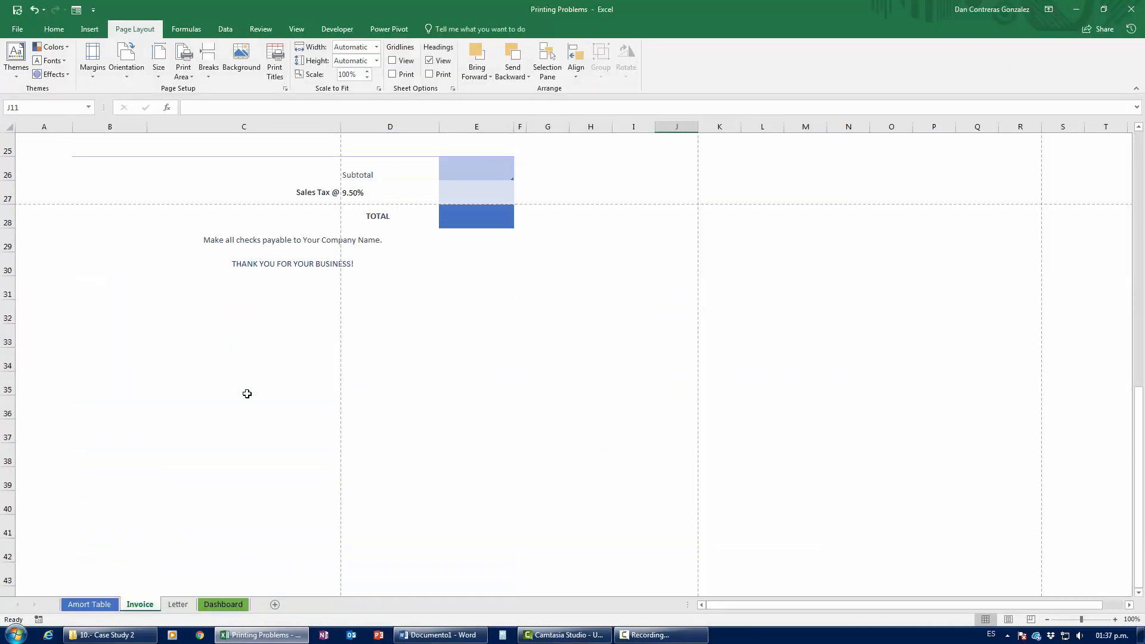
scroll(246, 394, "up", 8)
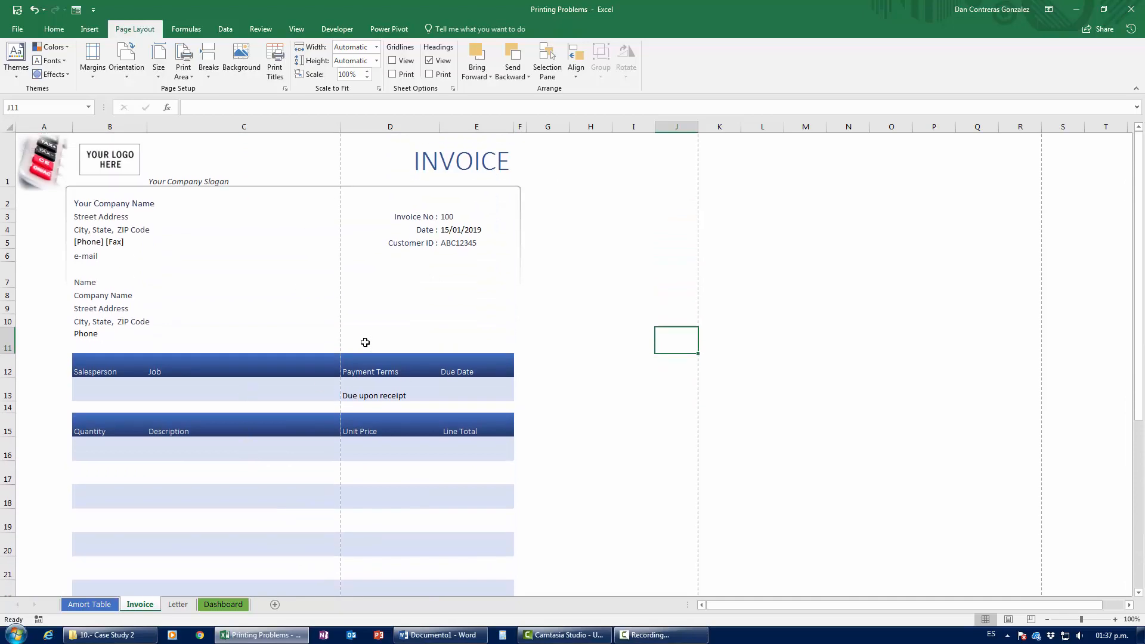
scroll(365, 341, "down", 8)
scroll(362, 341, "up", 8)
scroll(353, 297, "down", 8)
scroll(354, 298, "up", 8)
key("ctrl+p")
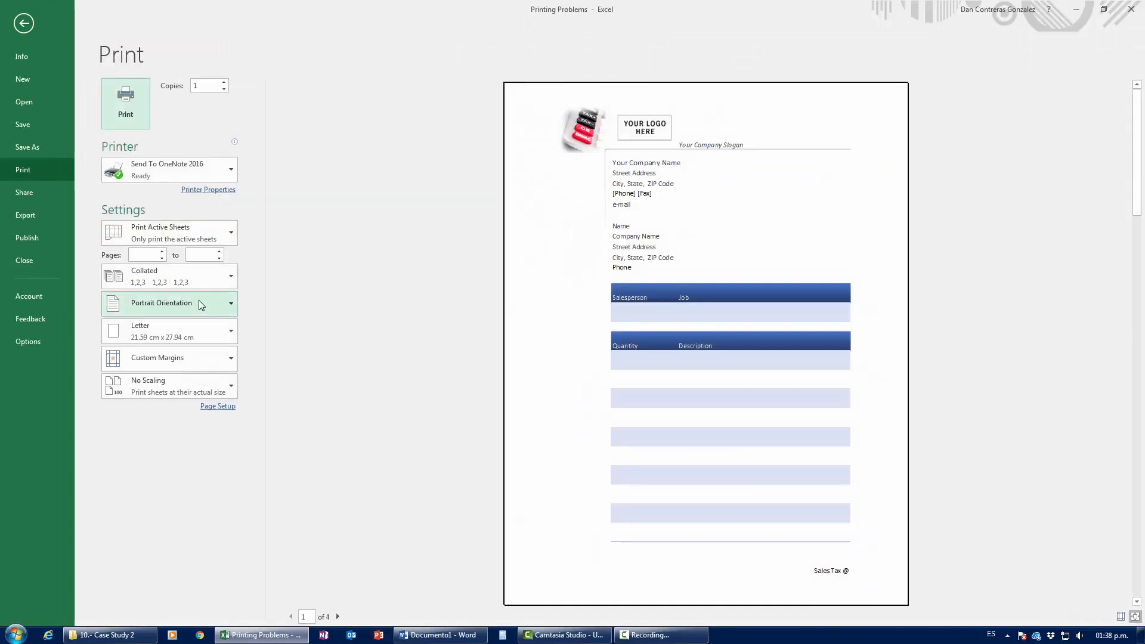
left_click(199, 299)
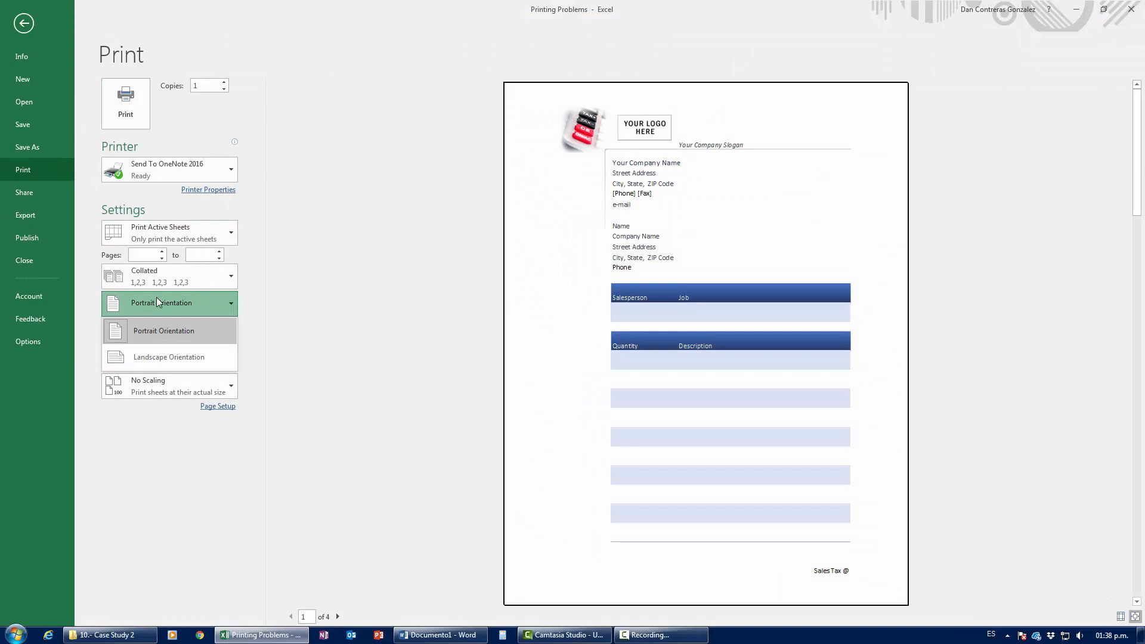
left_click(156, 298)
left_click(185, 303)
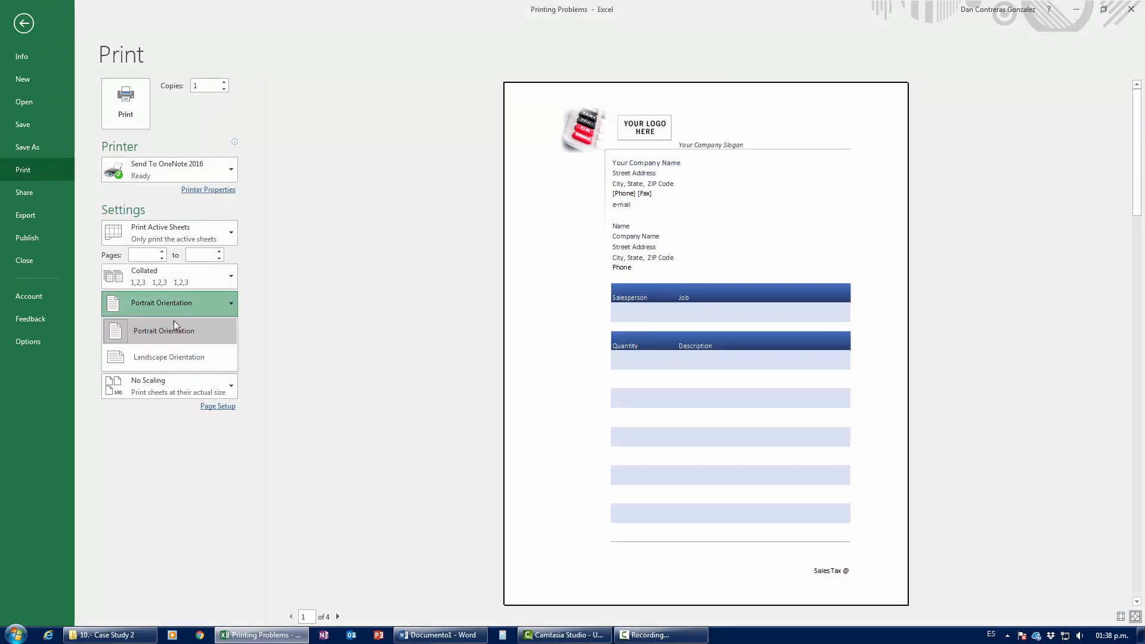
left_click(164, 358)
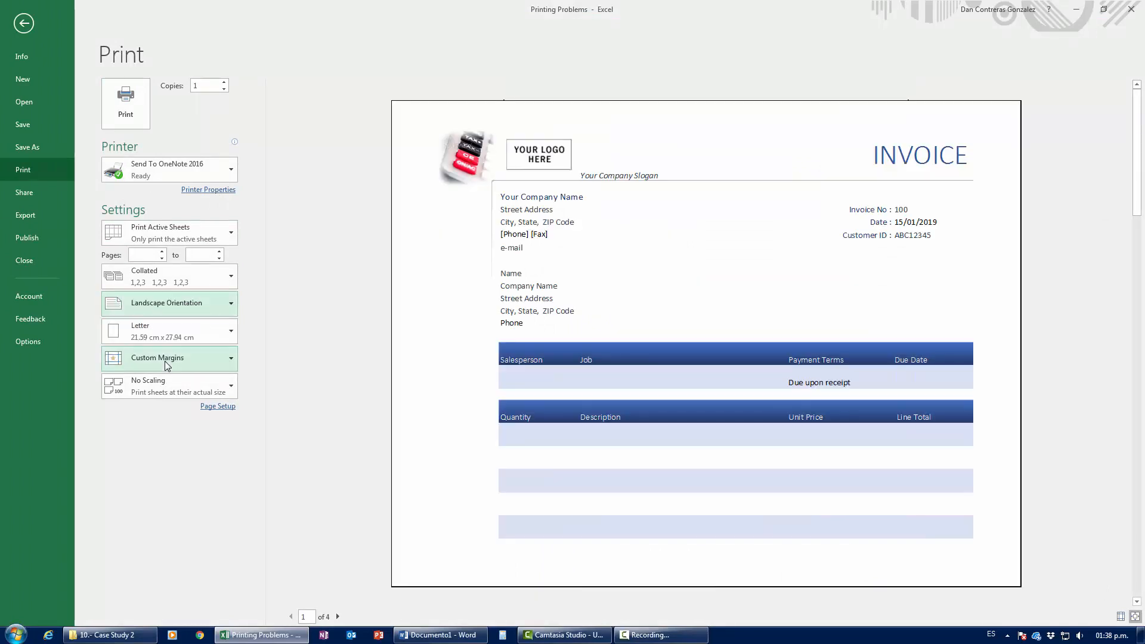
Step: Set the orientation back to Portrait and return to the Invoice sheet
left_click(190, 301)
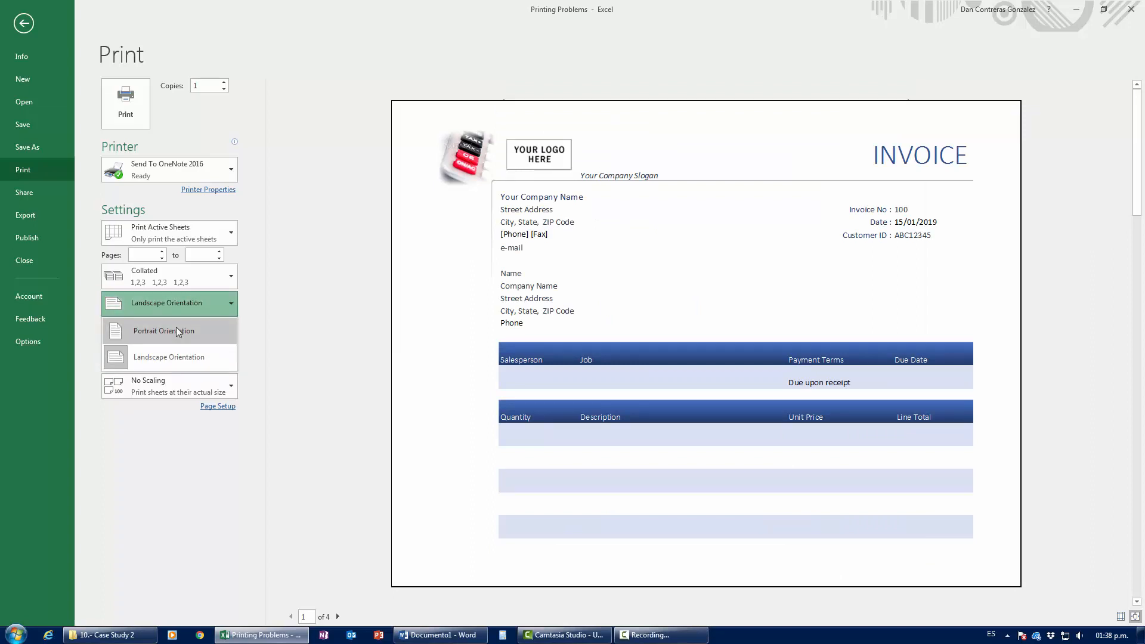
left_click(176, 327)
key("Escape")
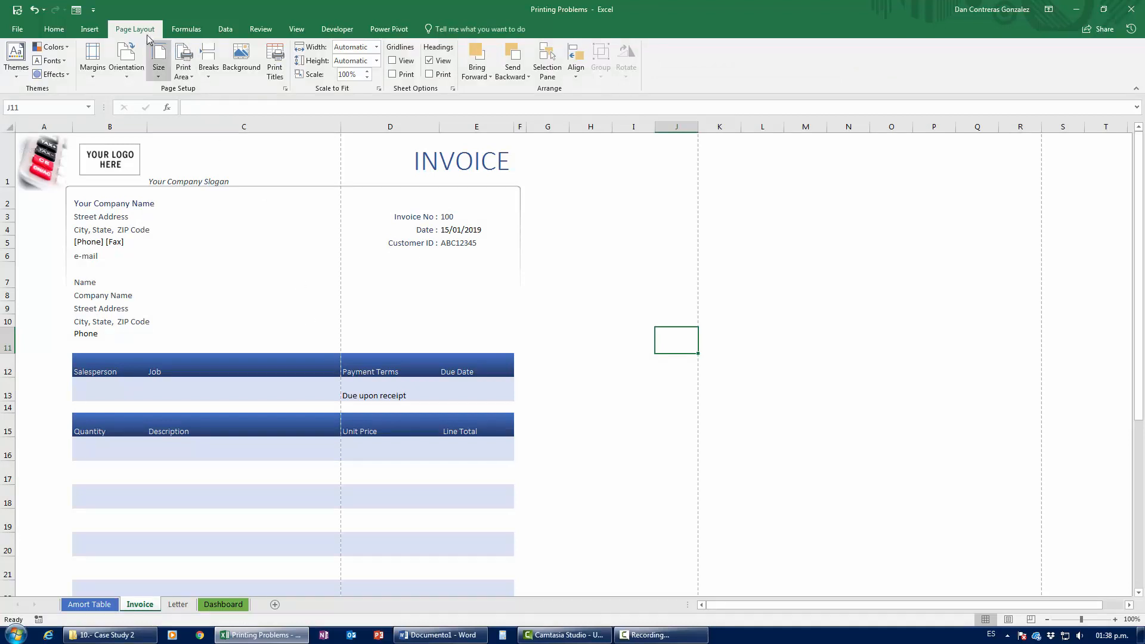
left_click(126, 57)
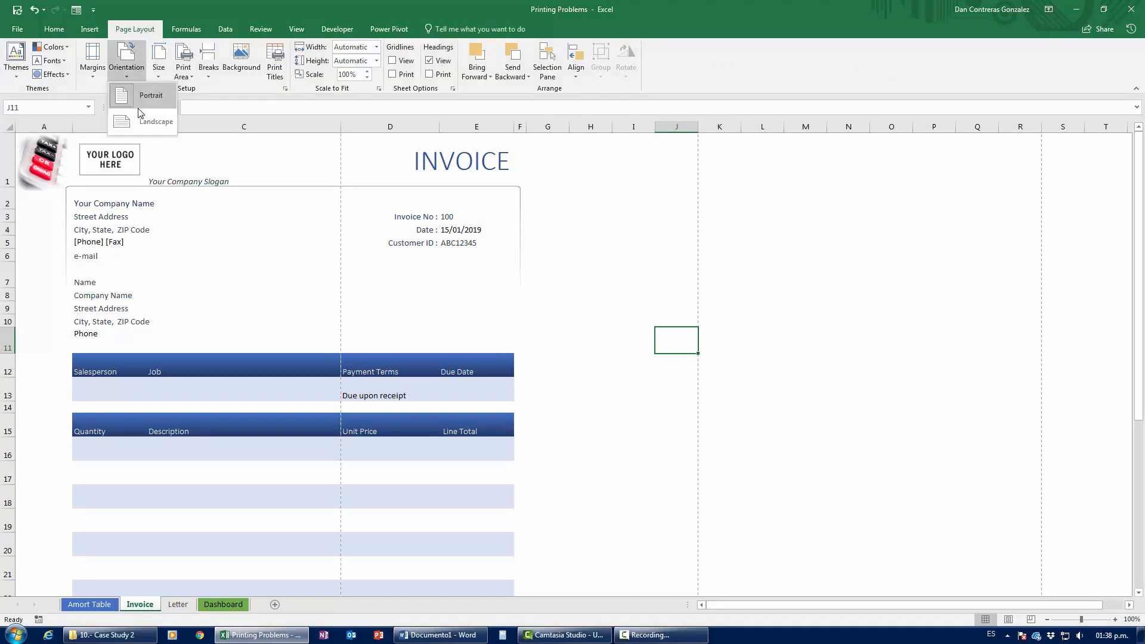
left_click(137, 122)
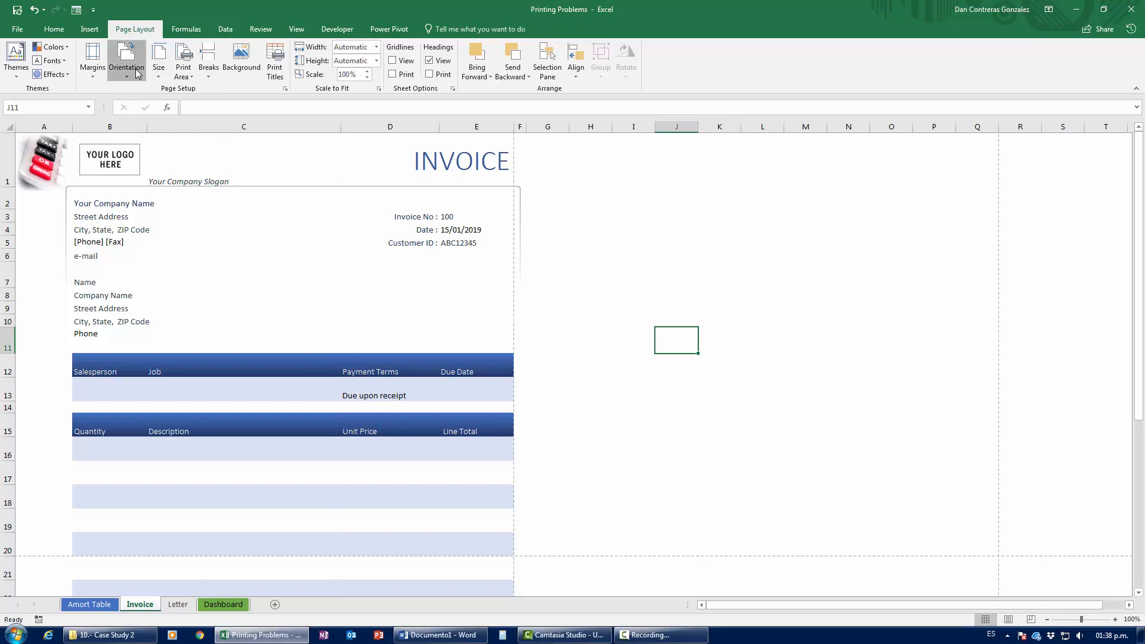
left_click(135, 68)
left_click(144, 97)
left_click(126, 59)
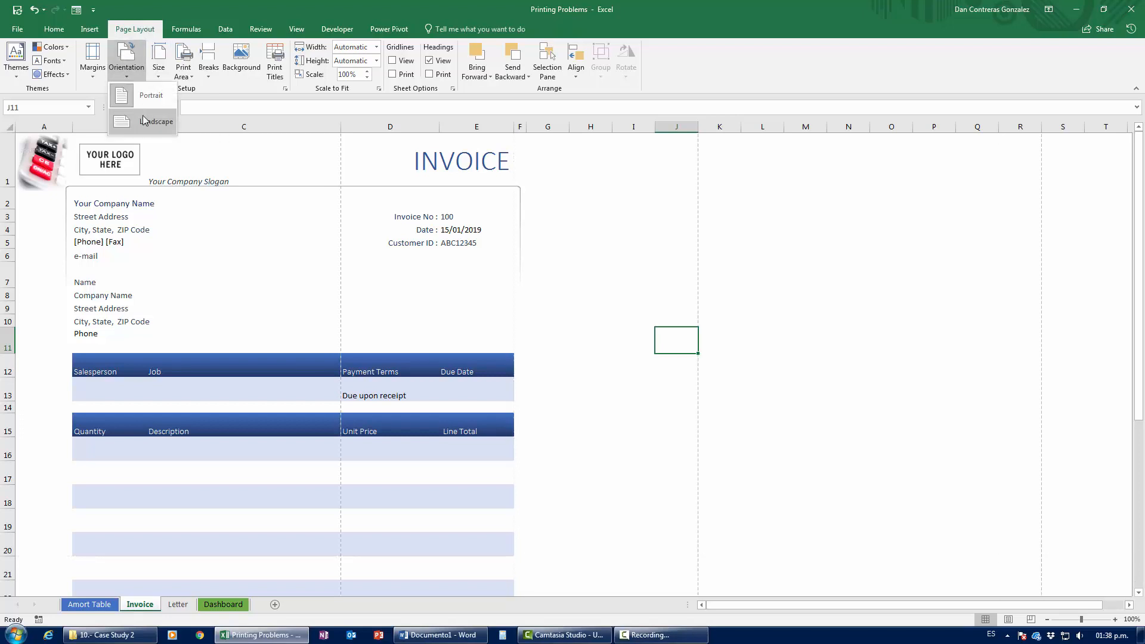
left_click(145, 121)
left_click(126, 60)
left_click(142, 101)
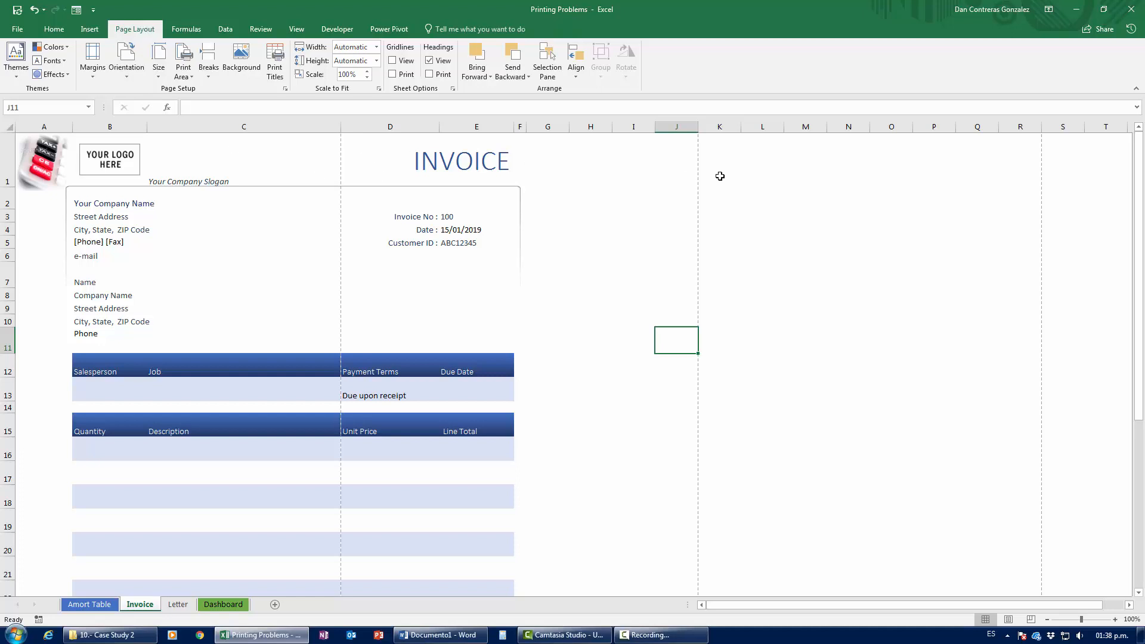
scroll(608, 447, "down", 5)
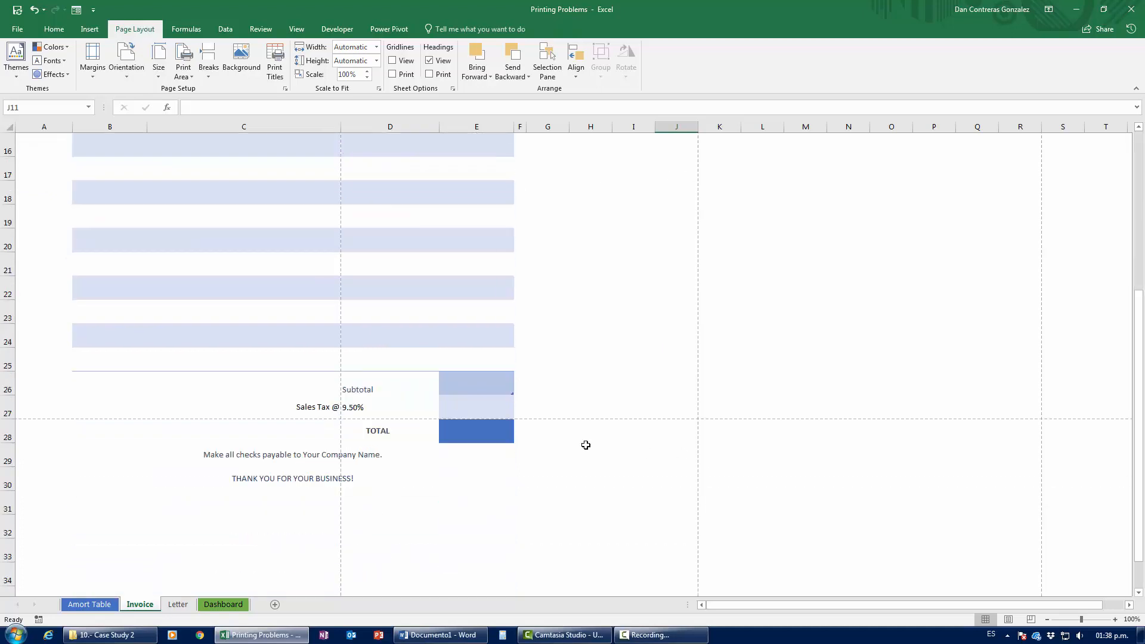
scroll(398, 367, "up", 5)
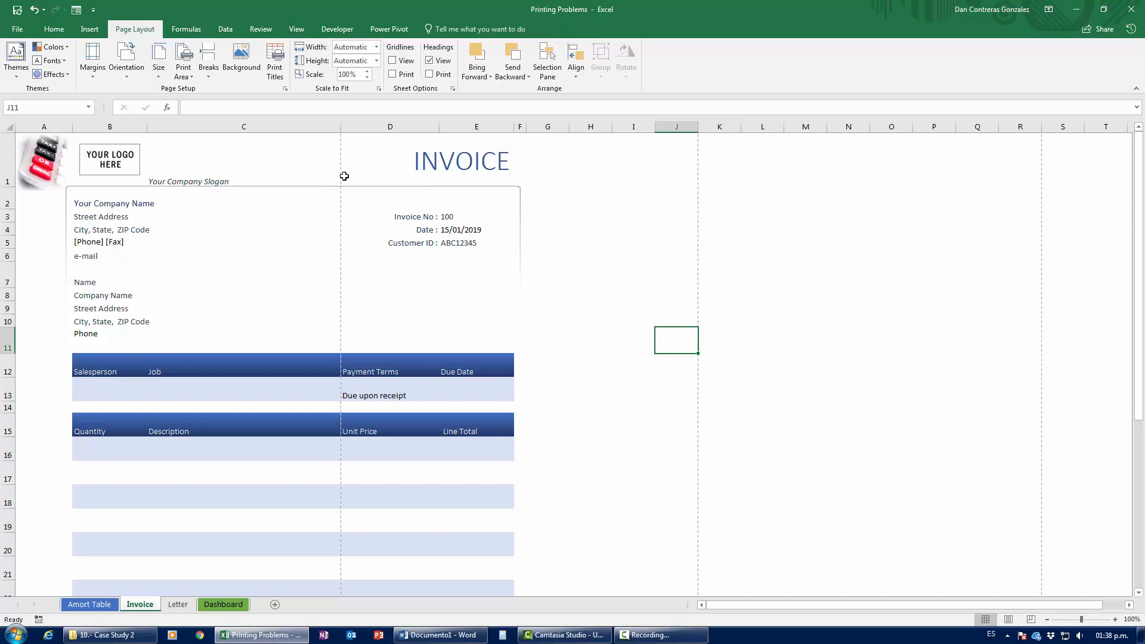
left_click(1030, 619)
left_click(985, 618)
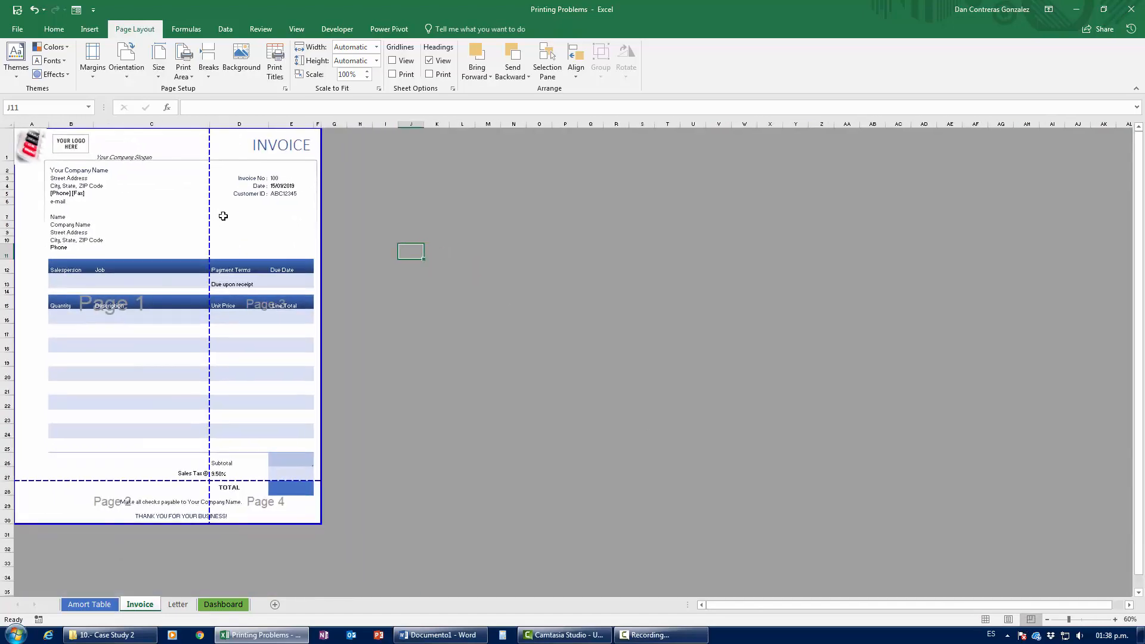
left_click(985, 618)
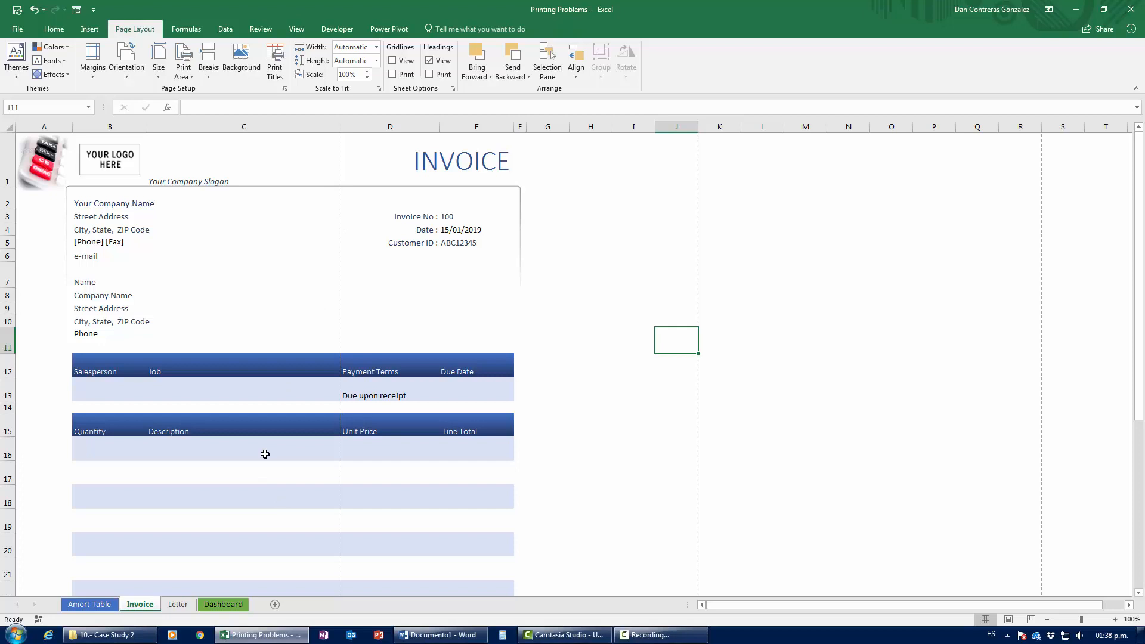
Step: Scale the Invoice printout to Fit All Columns on One Page (72%) and return to the sheet
key("ctrl+p")
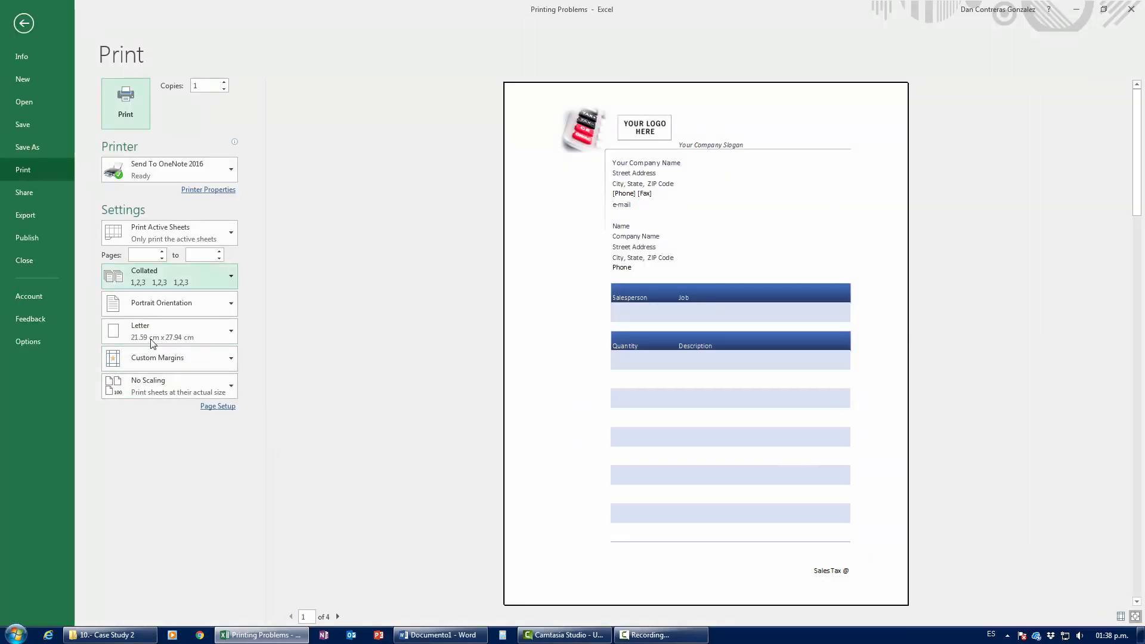
left_click(165, 387)
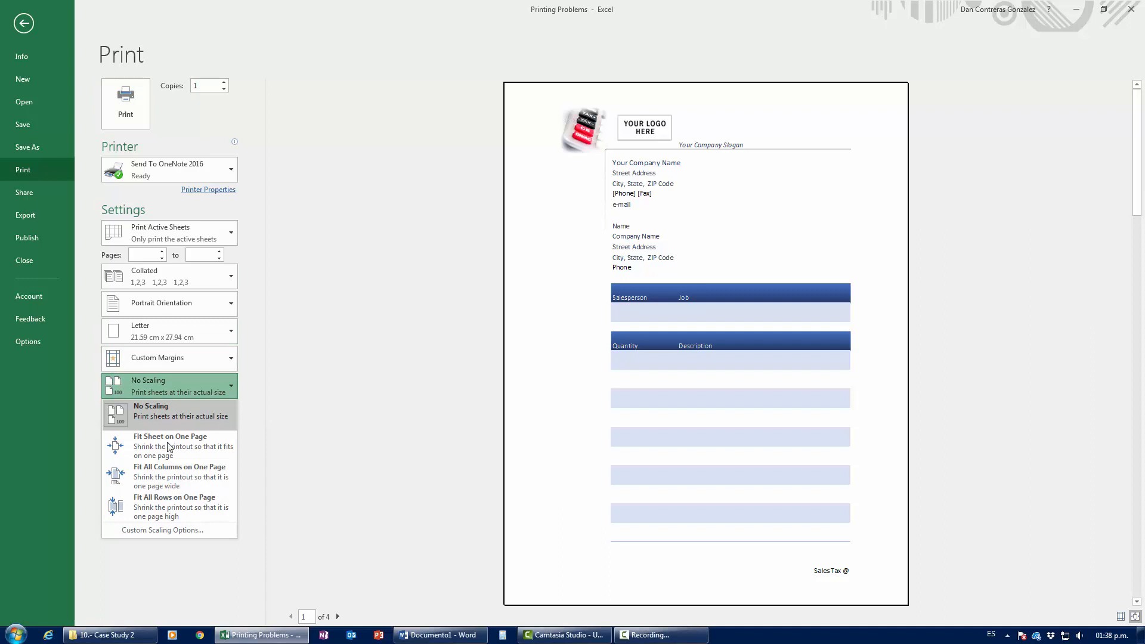
left_click(173, 474)
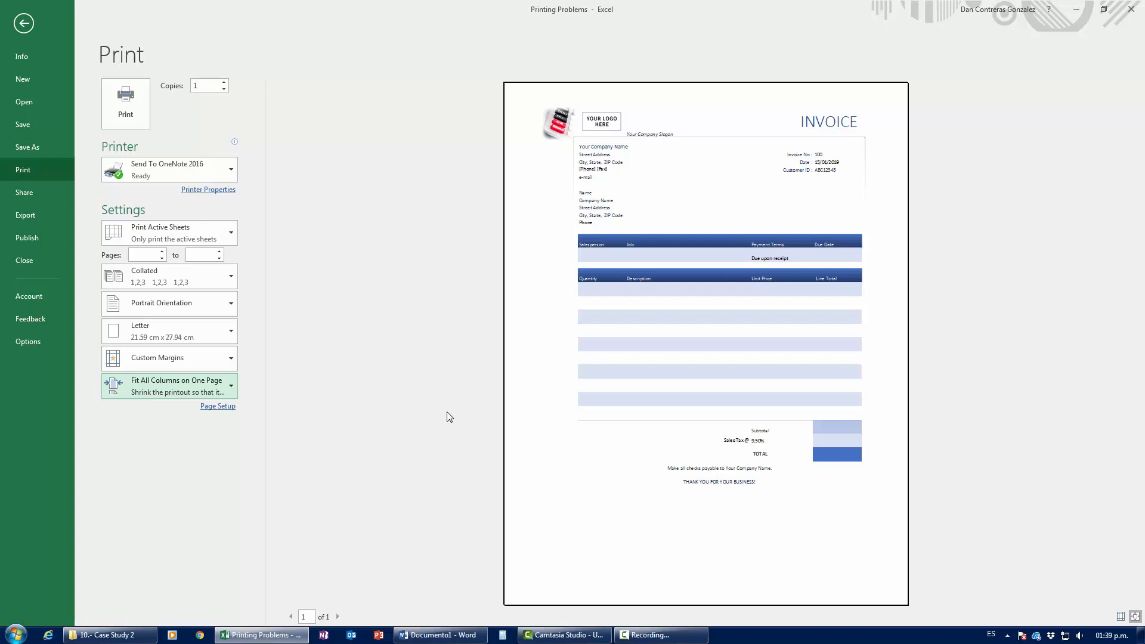
key("Escape")
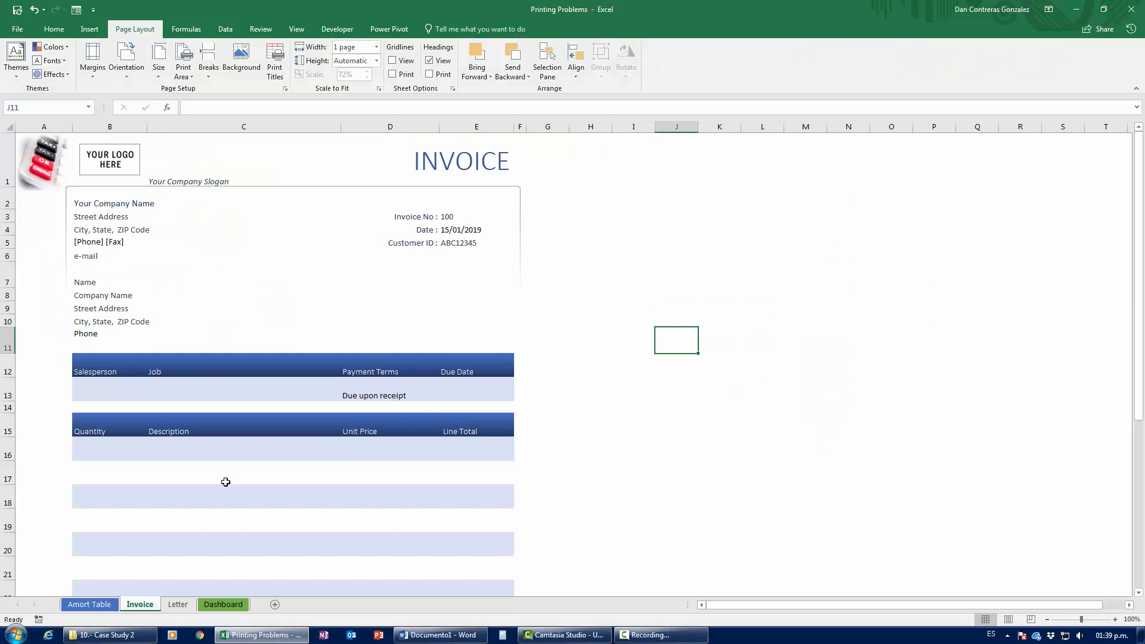
Step: Switch to the Letter sheet and select the paragraph in cell A19
scroll(245, 463, "down", 6)
scroll(286, 437, "up", 6)
left_click(186, 604)
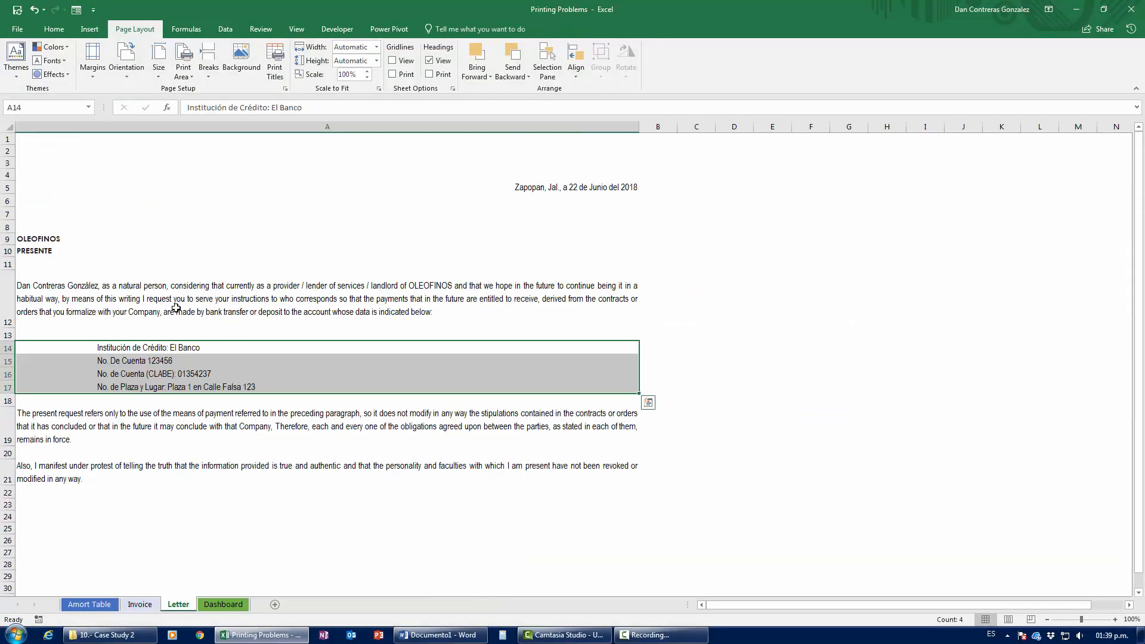
left_click(177, 441)
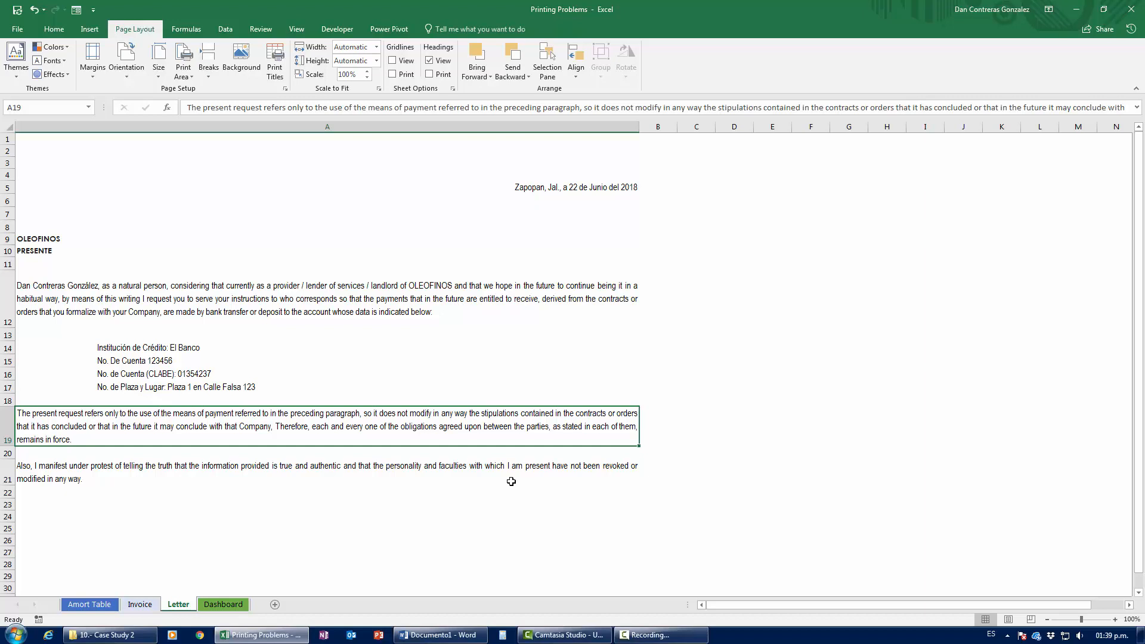
Step: Switch over to the Word document, then return to Excel and select cell A15
key("alt+Tab")
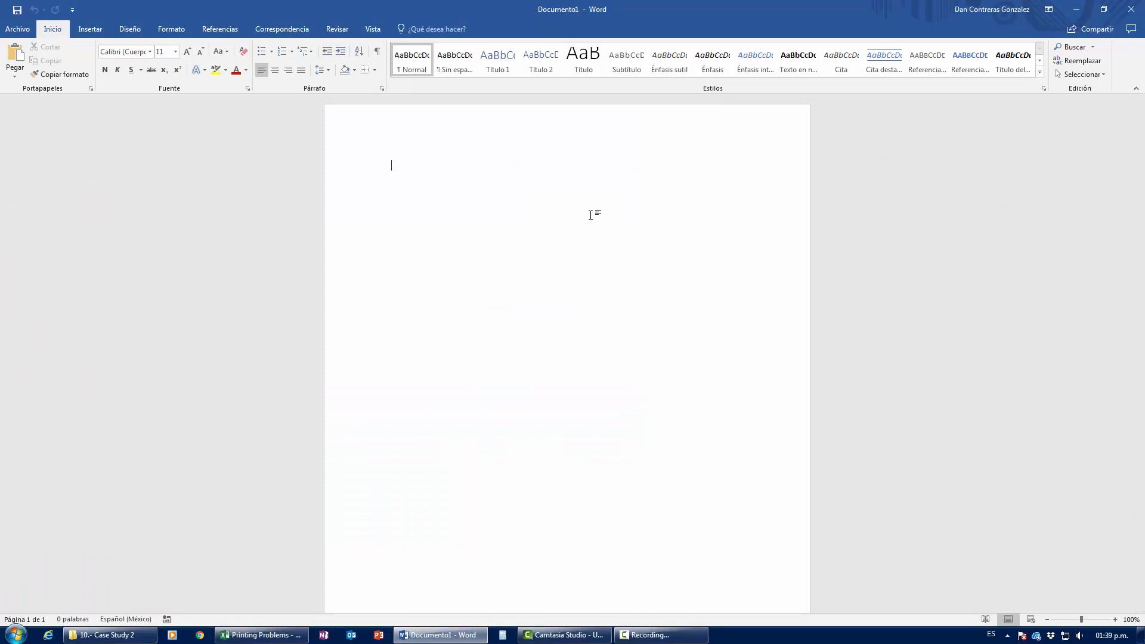
left_click(692, 636)
left_click(1087, 585)
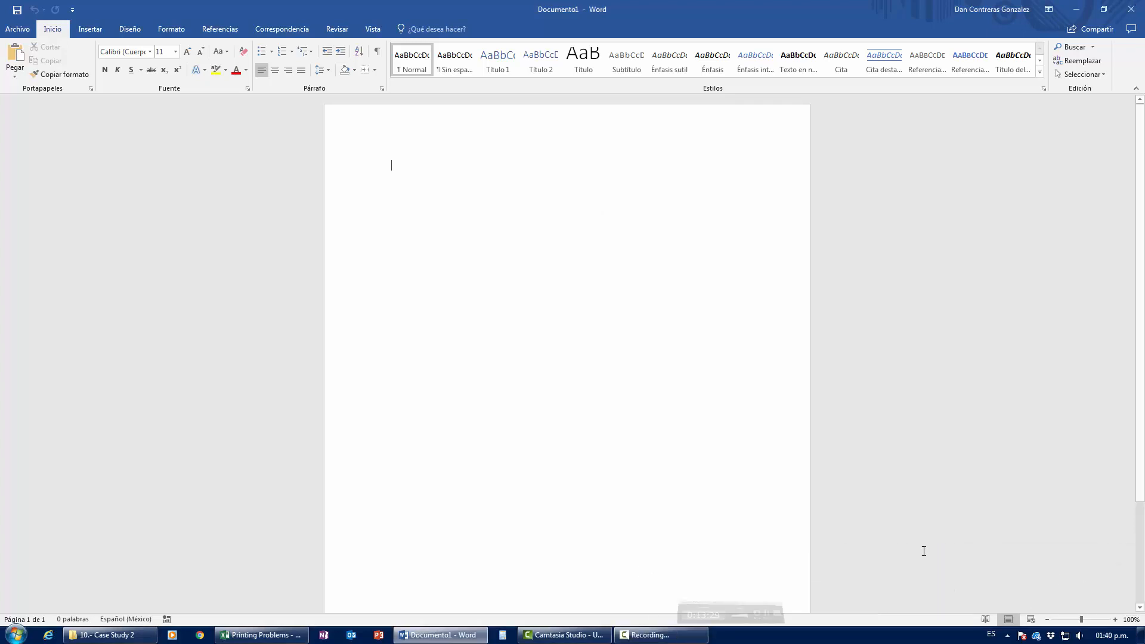
left_click(280, 634)
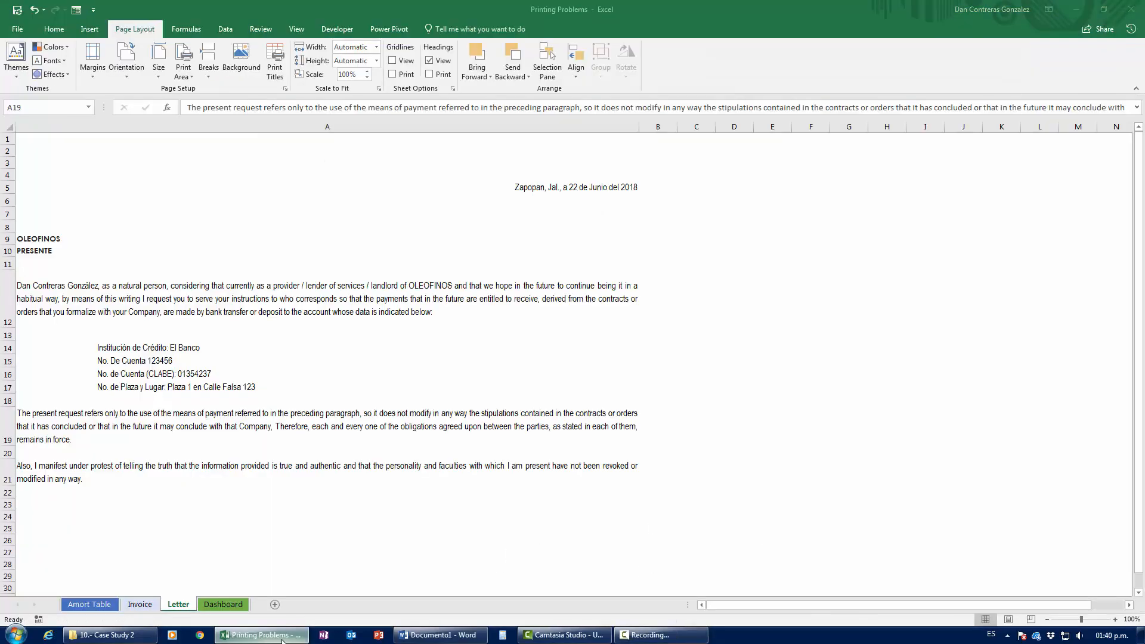
left_click(336, 356)
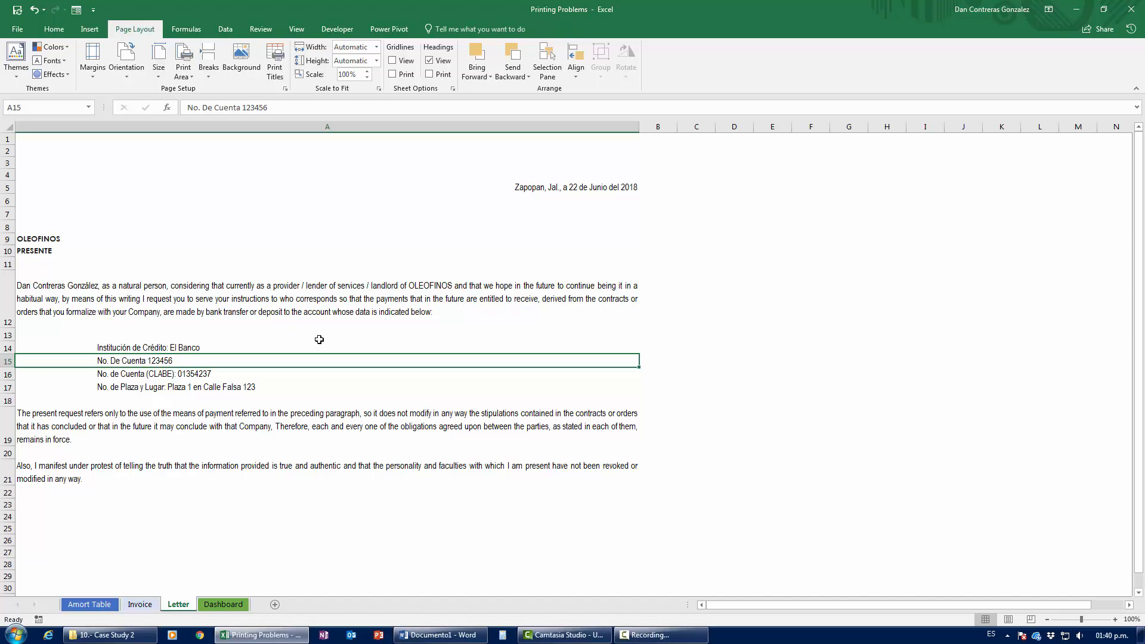
Step: Preview the Letter printout, keep Portrait orientation, and return to the sheet
key("ctrl+p")
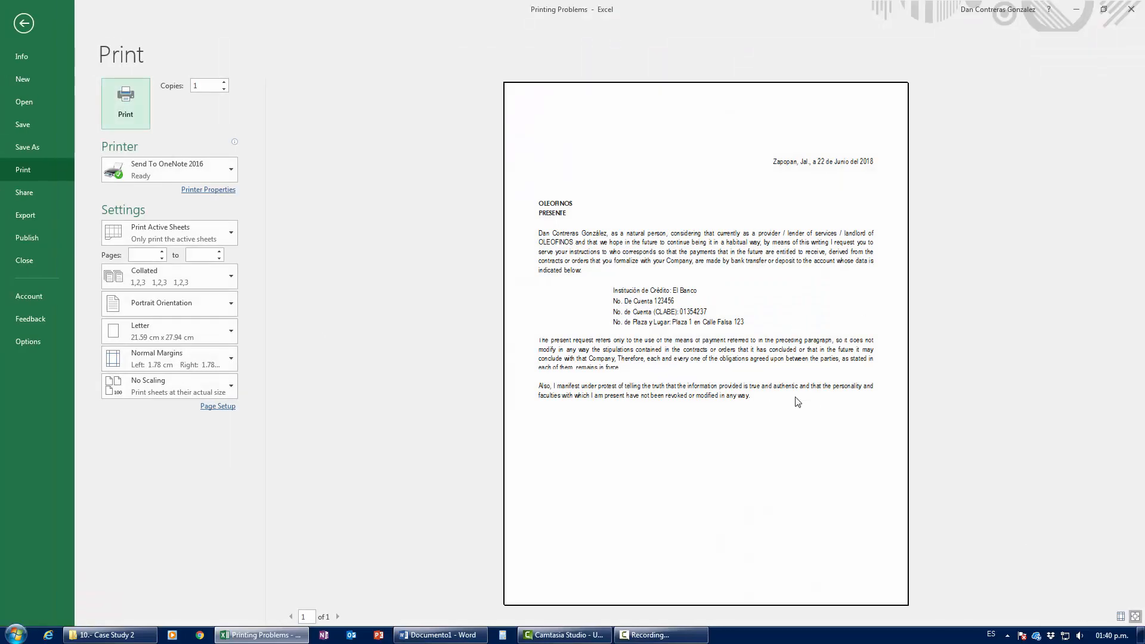
left_click(164, 311)
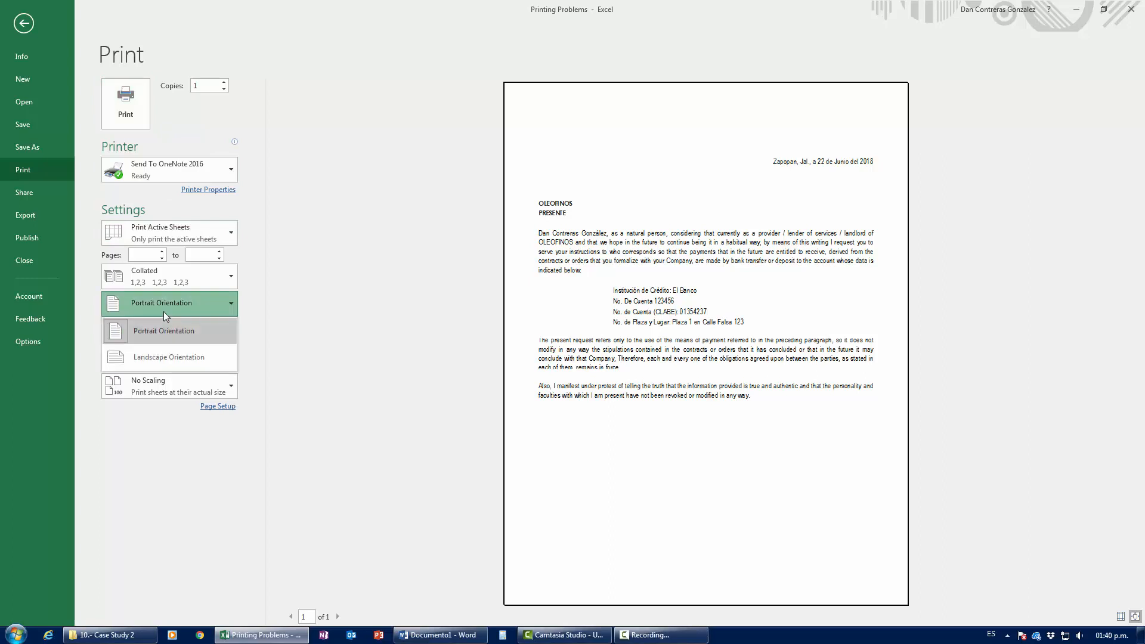
left_click(163, 311)
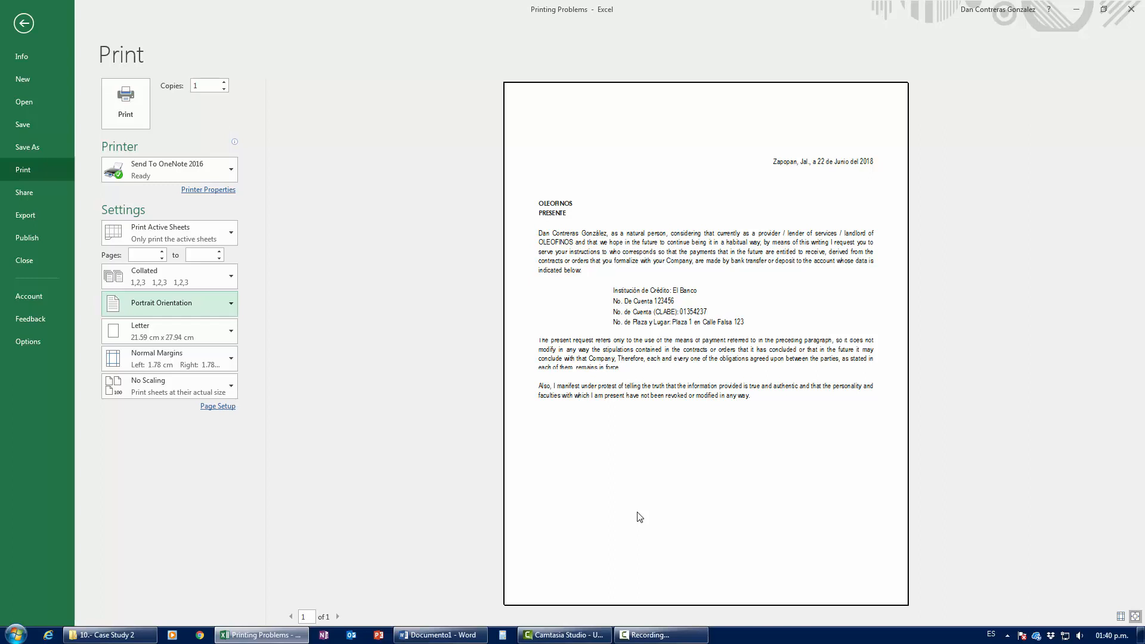
key("Escape")
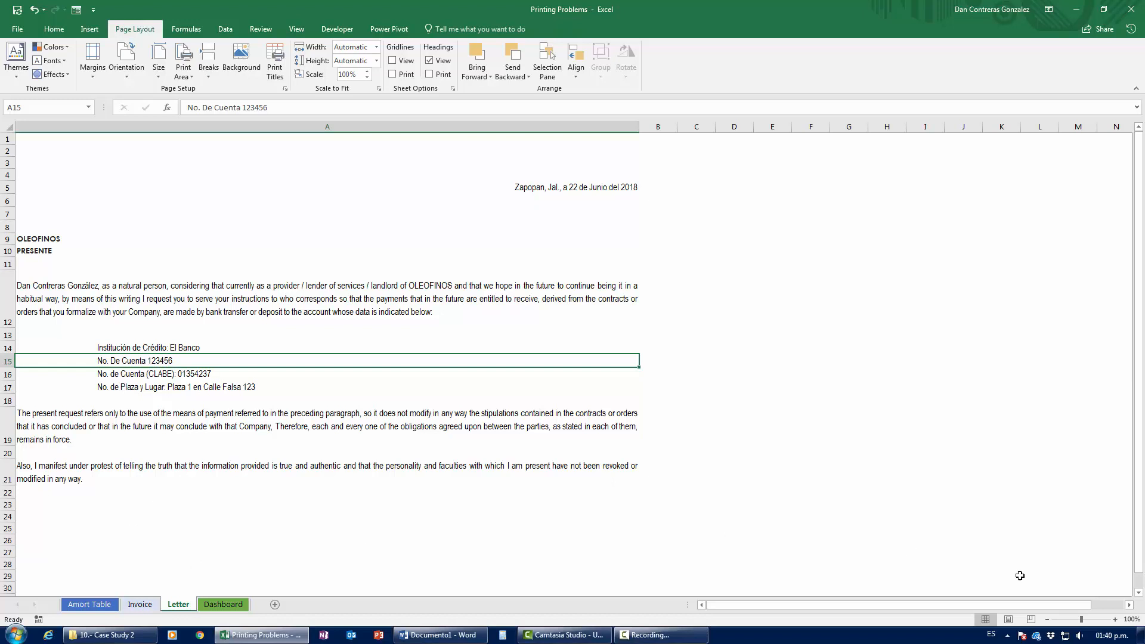
Step: Switch the Letter sheet to Page Layout view and check its empty header and footer areas
left_click(1007, 619)
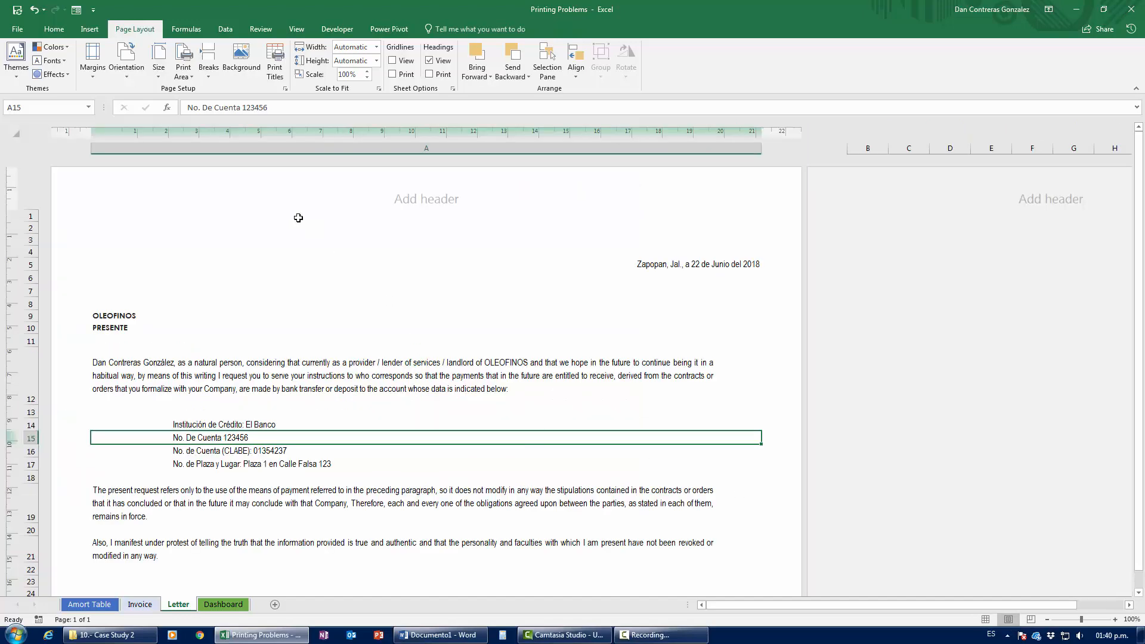
scroll(295, 367, "down", 6)
scroll(297, 368, "up", 8)
scroll(548, 318, "down", 2)
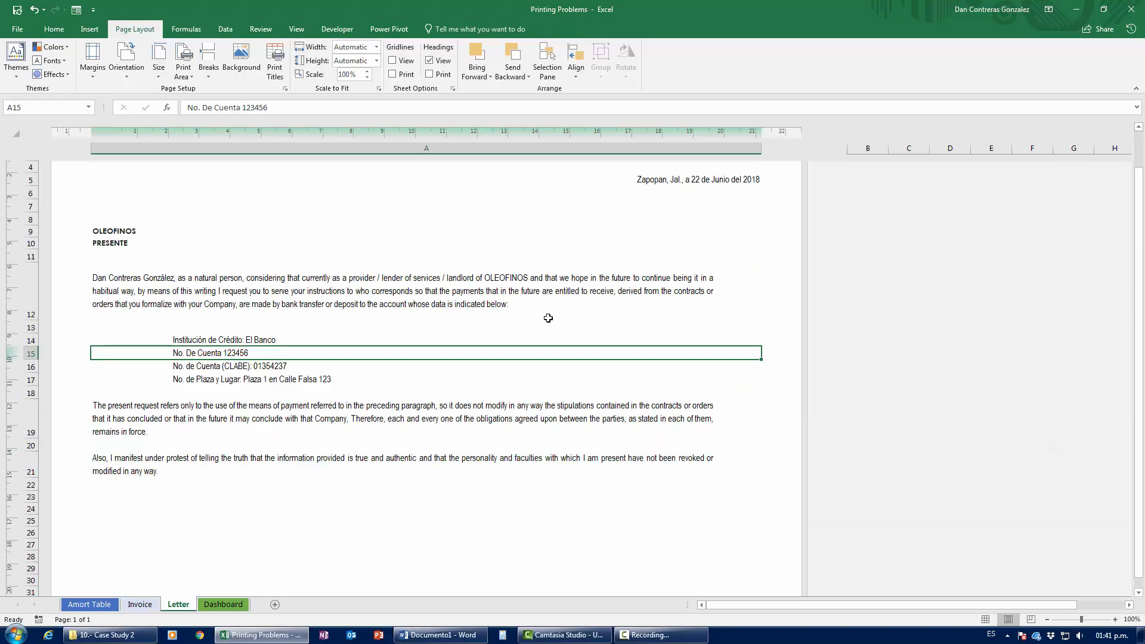
left_click(439, 634)
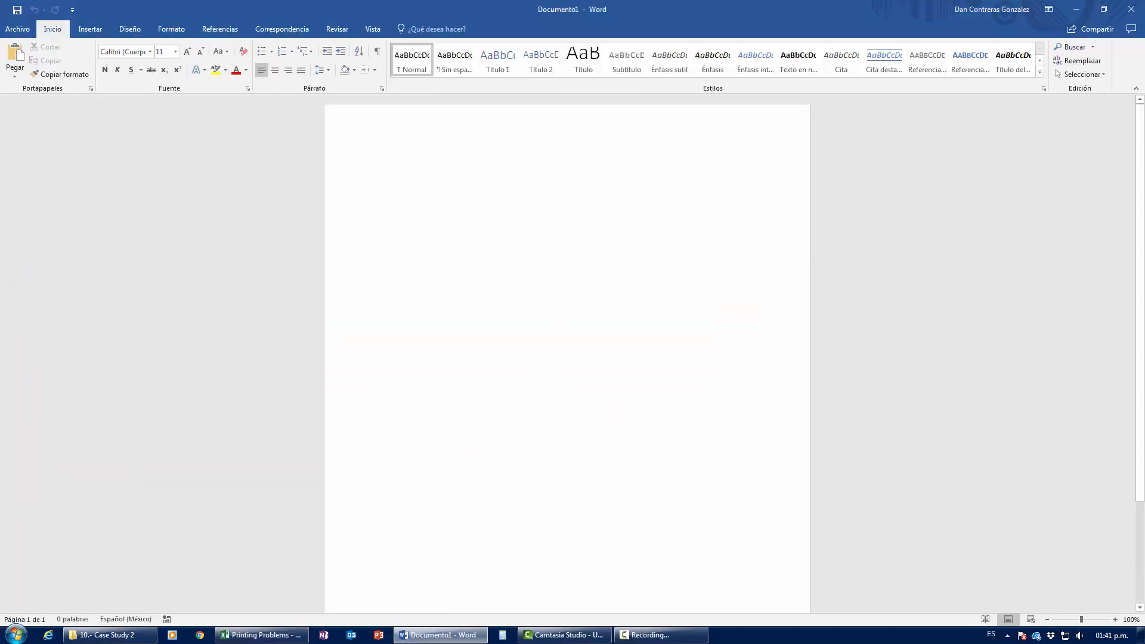
left_click(441, 634)
scroll(815, 184, "down", 1)
scroll(804, 441, "down", 4)
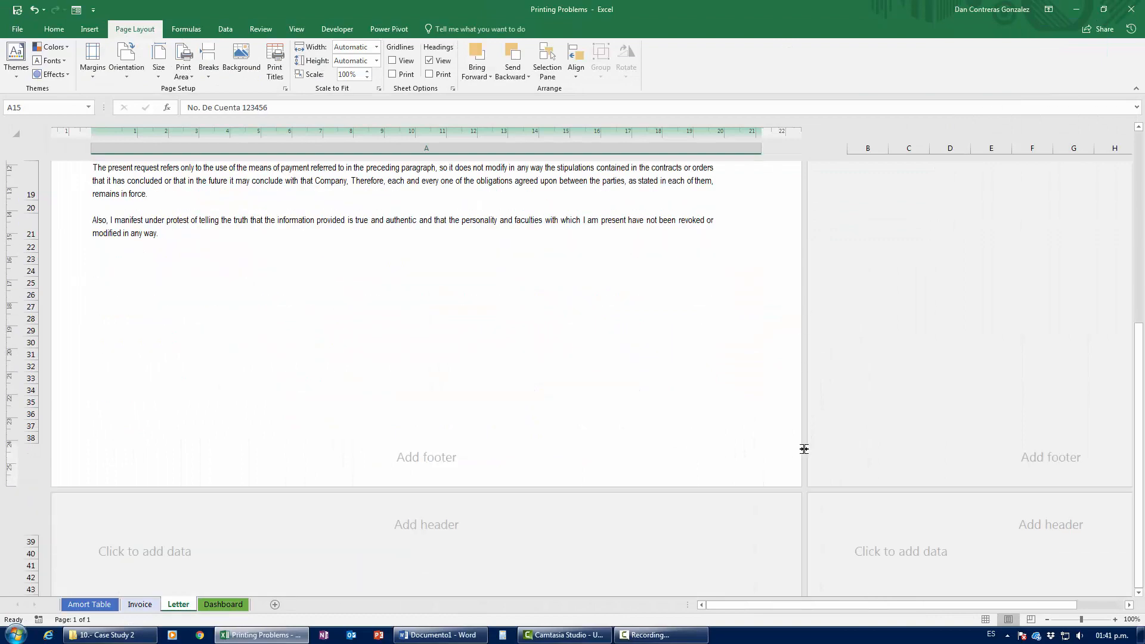
scroll(802, 459, "up", 5)
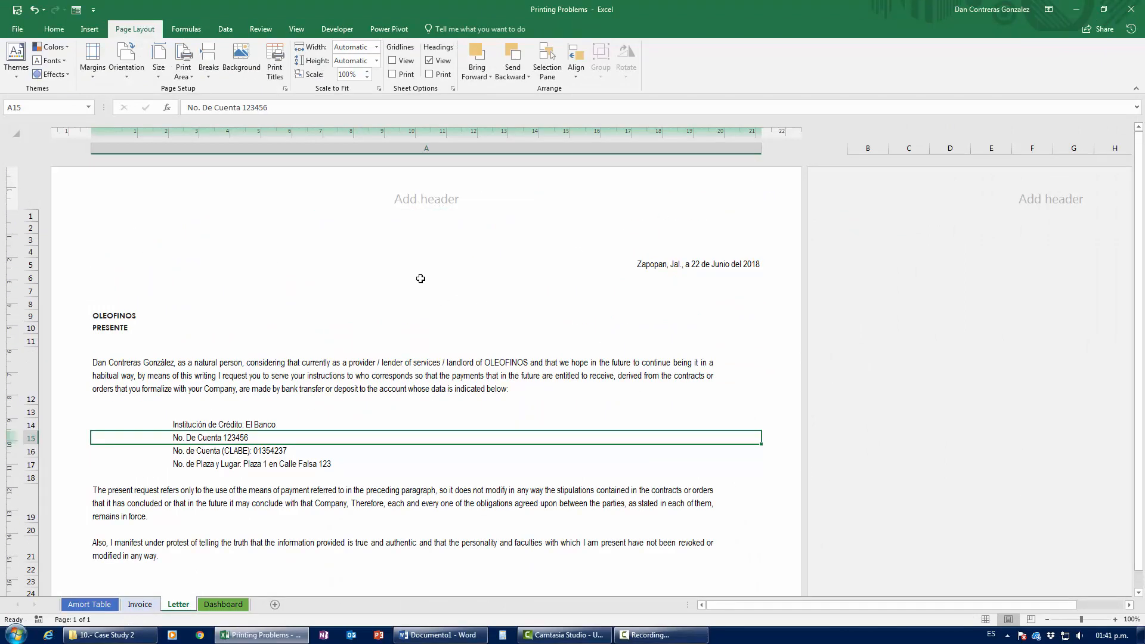
scroll(414, 552, "down", 4)
scroll(414, 429, "up", 4)
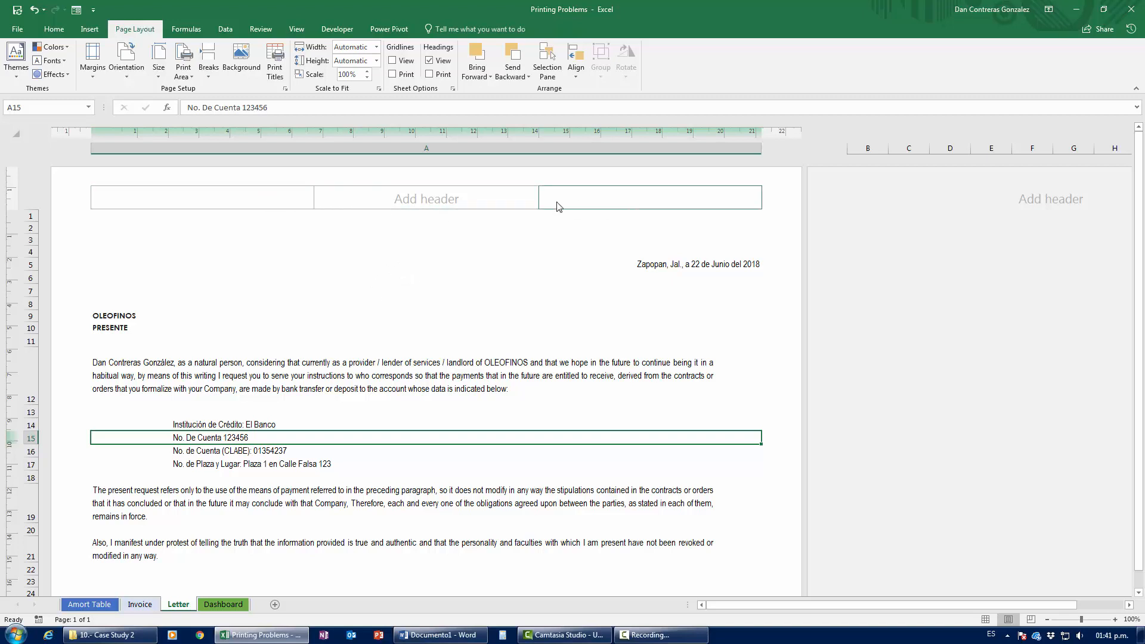
Step: Insert the logo-big image file as a picture in the left header section
left_click(270, 207)
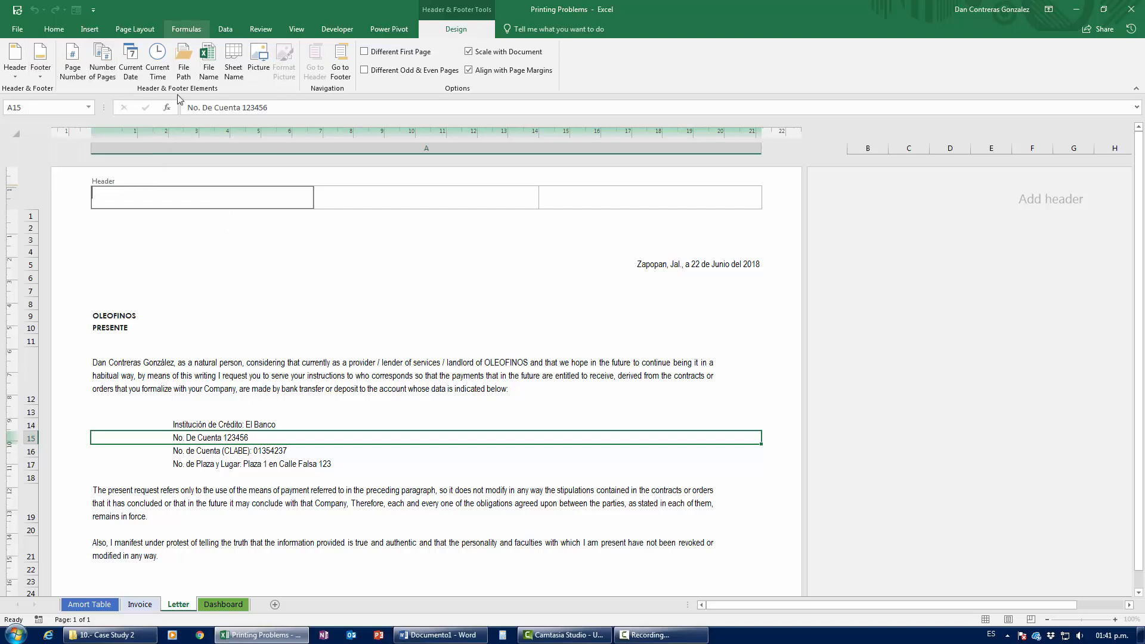
left_click(258, 62)
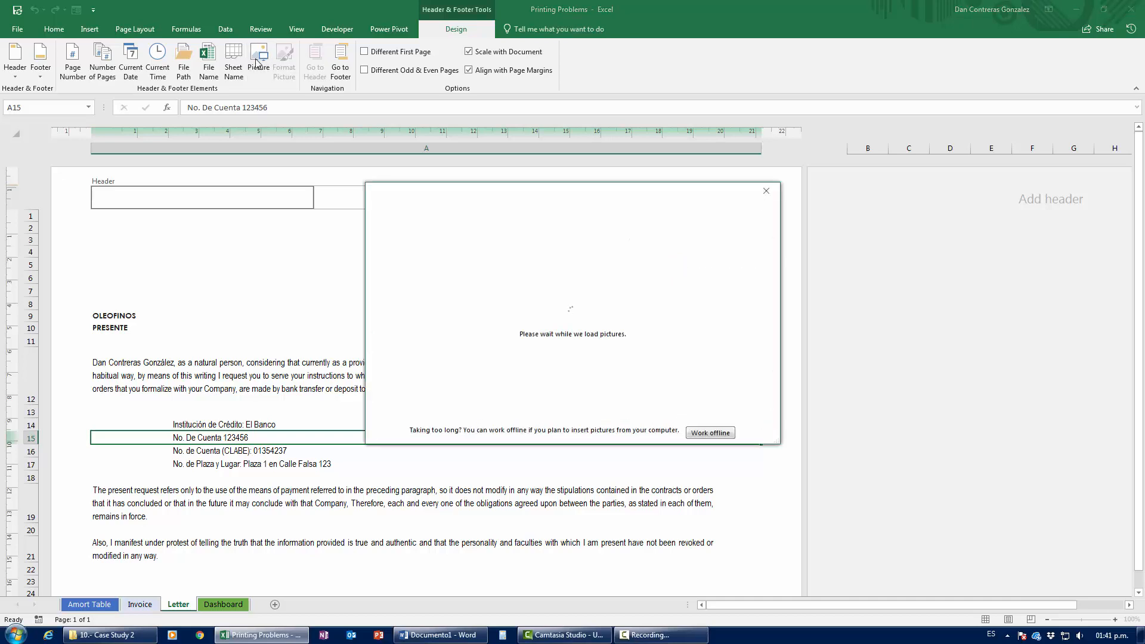
left_click(489, 261)
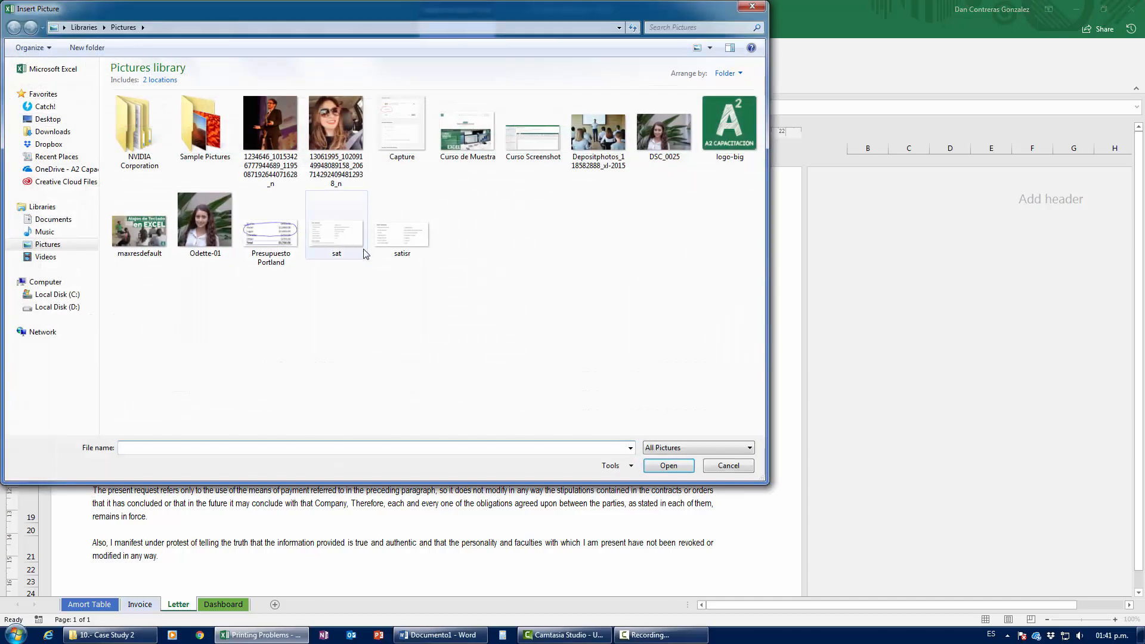
left_click(727, 134)
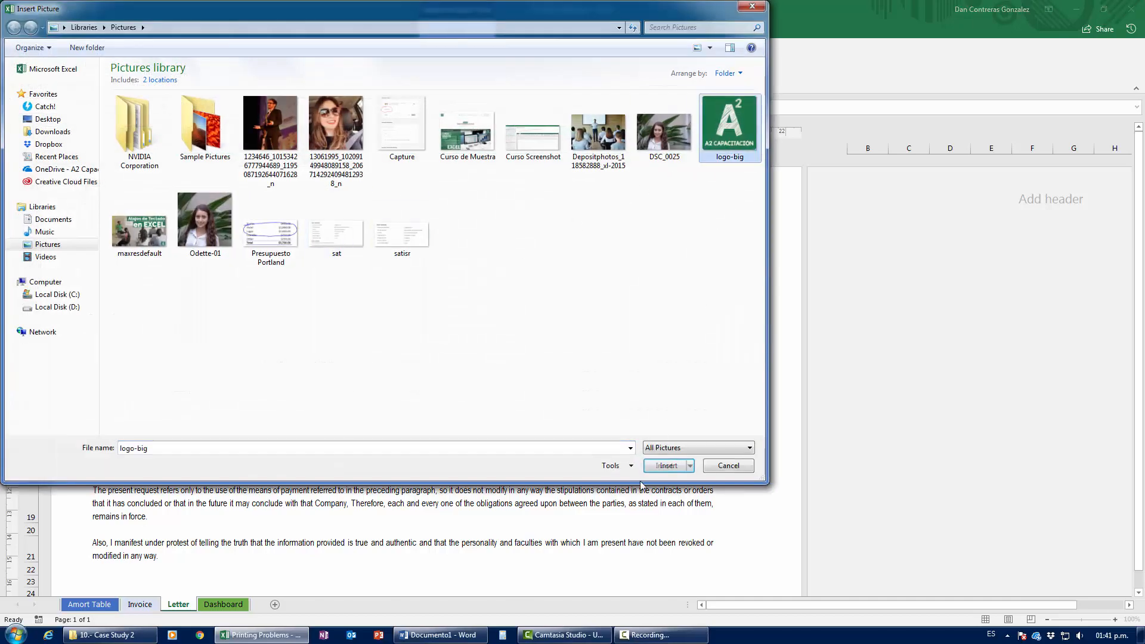
left_click(668, 465)
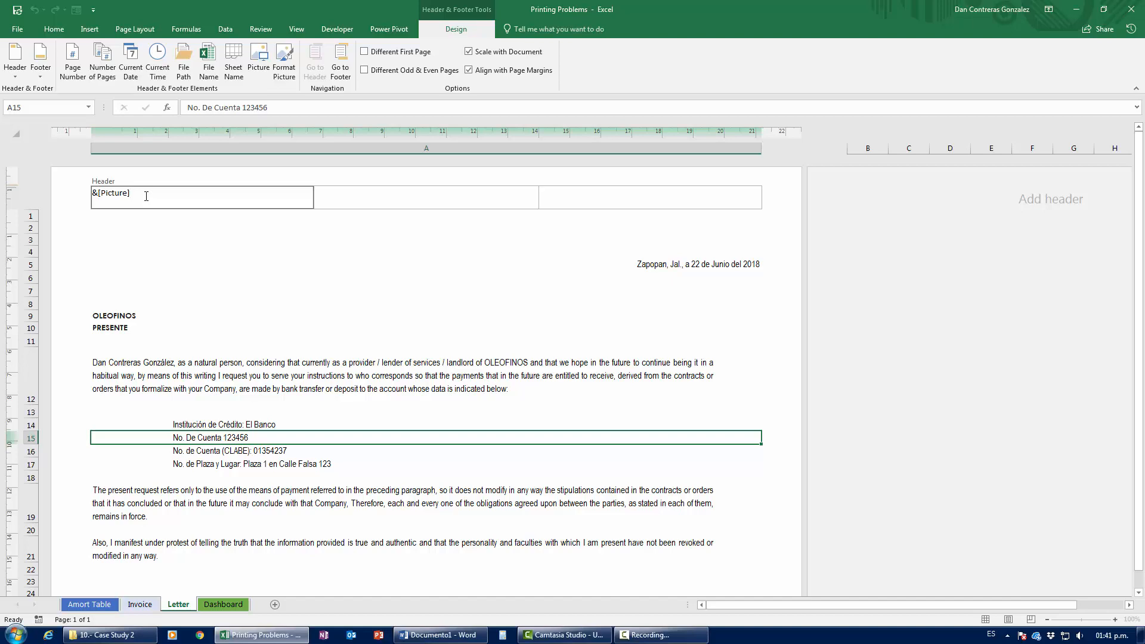
Step: View the oversized logo, then open Format Picture for the left-header logo
left_click(352, 345)
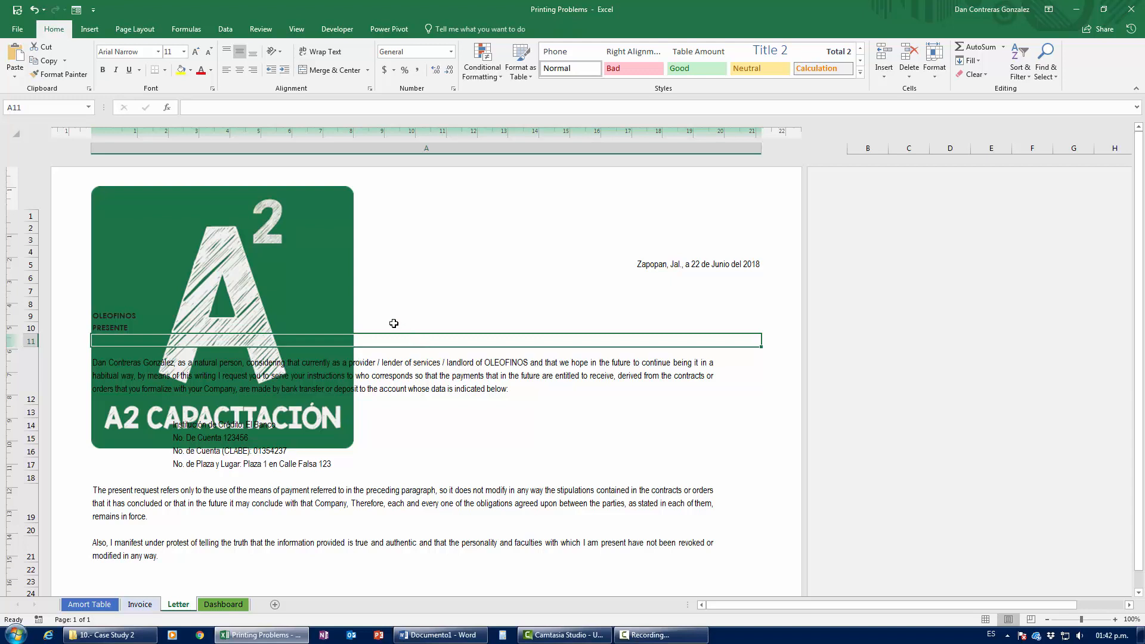
left_click(110, 197)
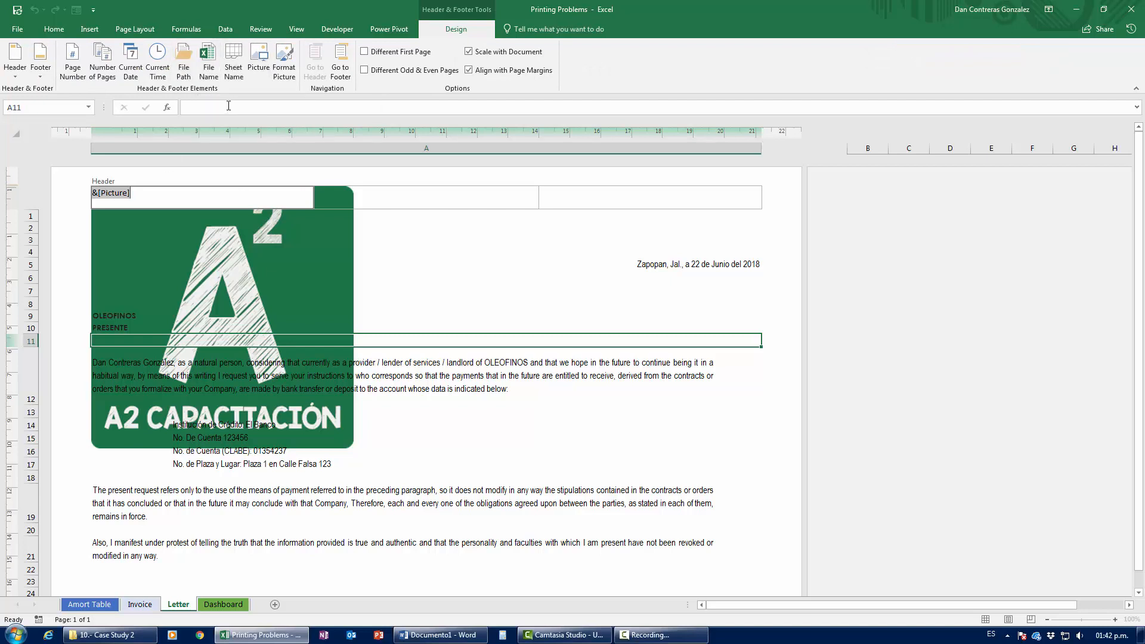
left_click(281, 71)
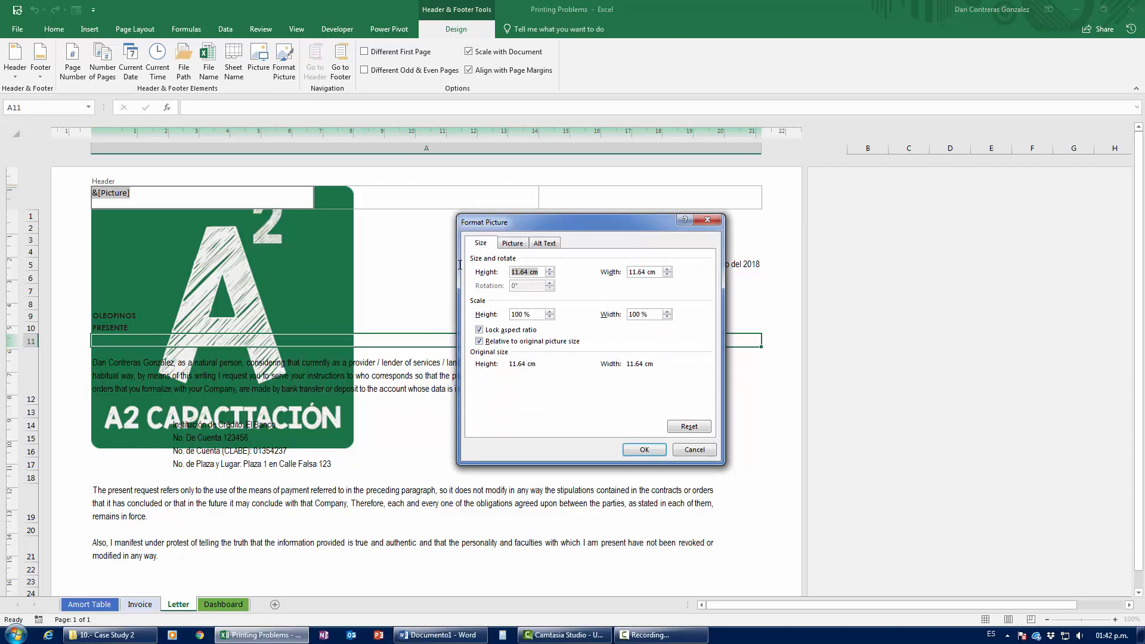
Step: Resize the header logo to 3 cm high with locked aspect ratio, making it 3 cm square
type("3")
left_click(643, 271)
left_click(644, 449)
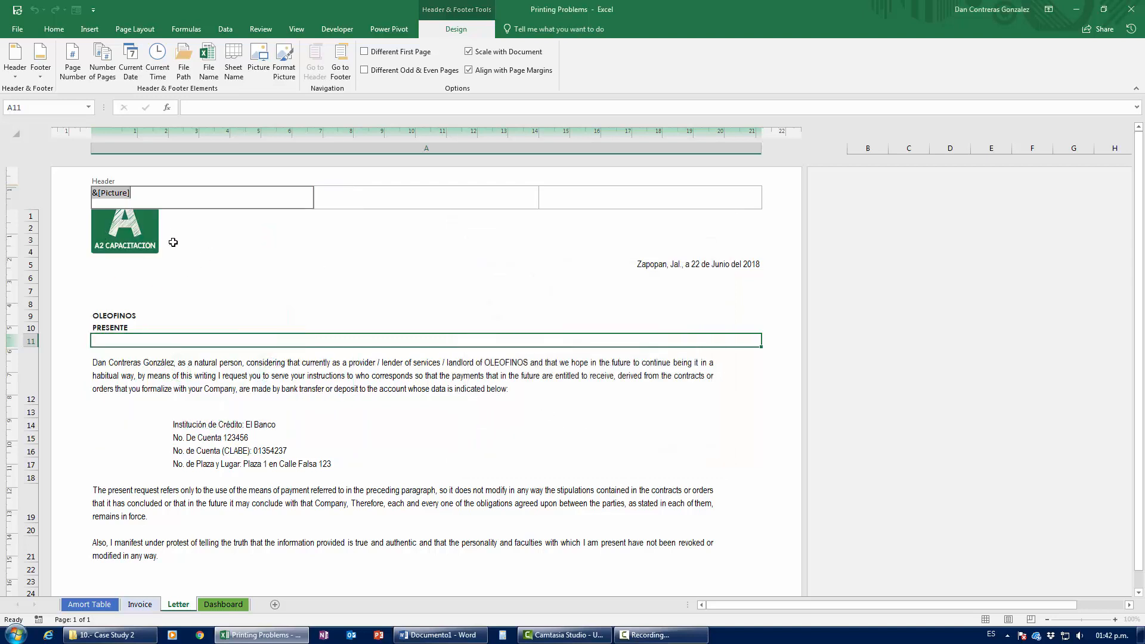
left_click(161, 195)
Step: Add the sender's street address and phone number on two new lines below the logo
key("Return")
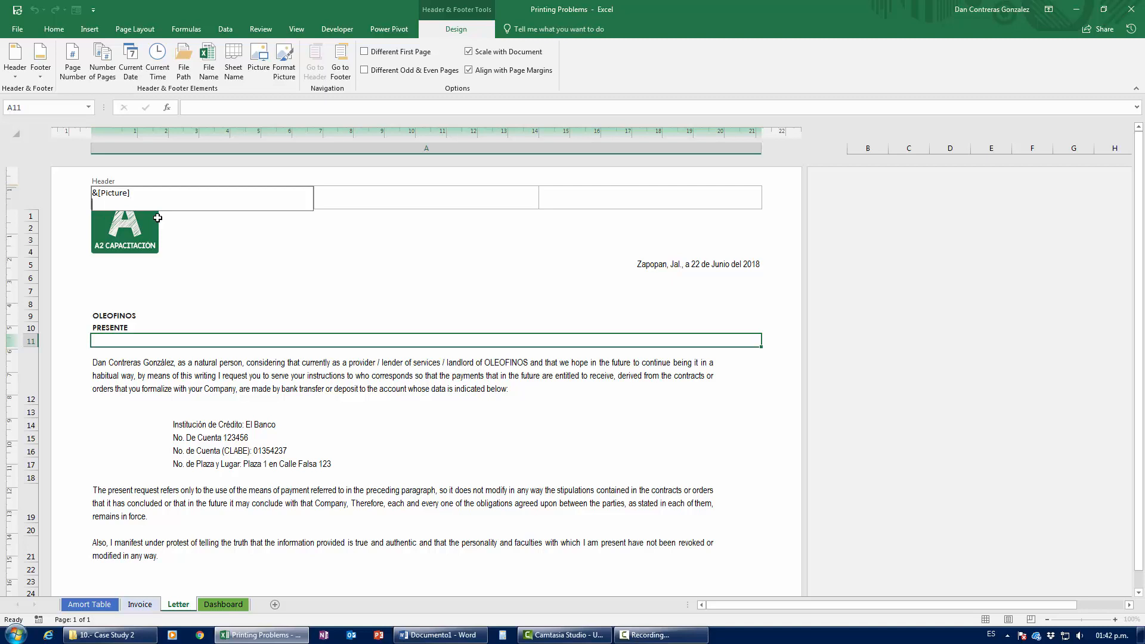
key("Return")
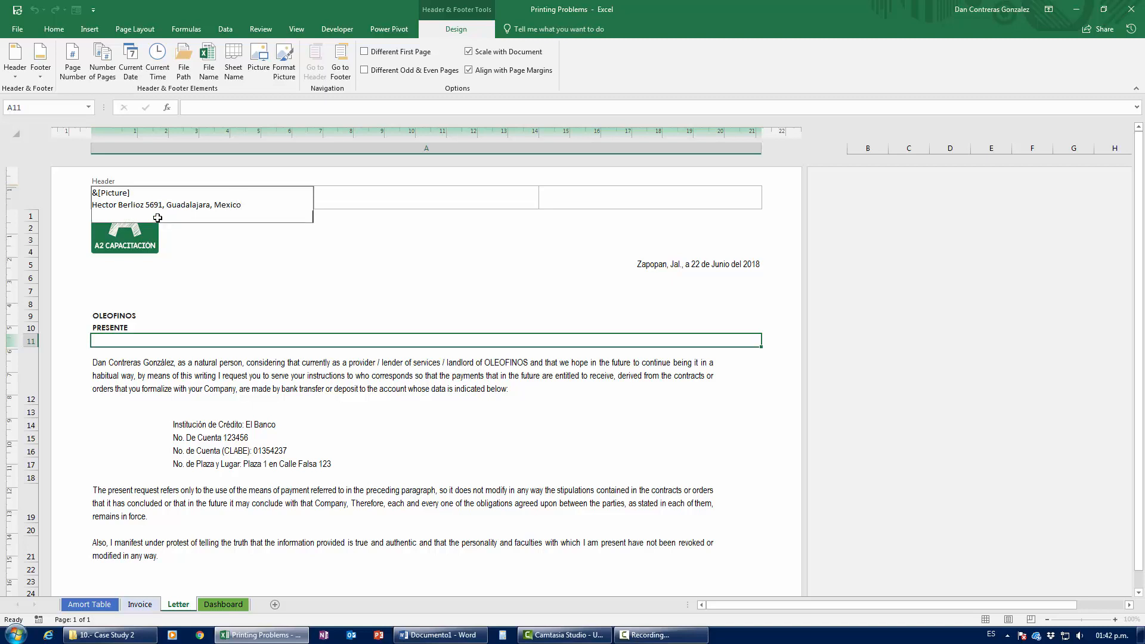
Step: Exit the header and select the date line in A5, undoing and redoing its edit
left_click(366, 447)
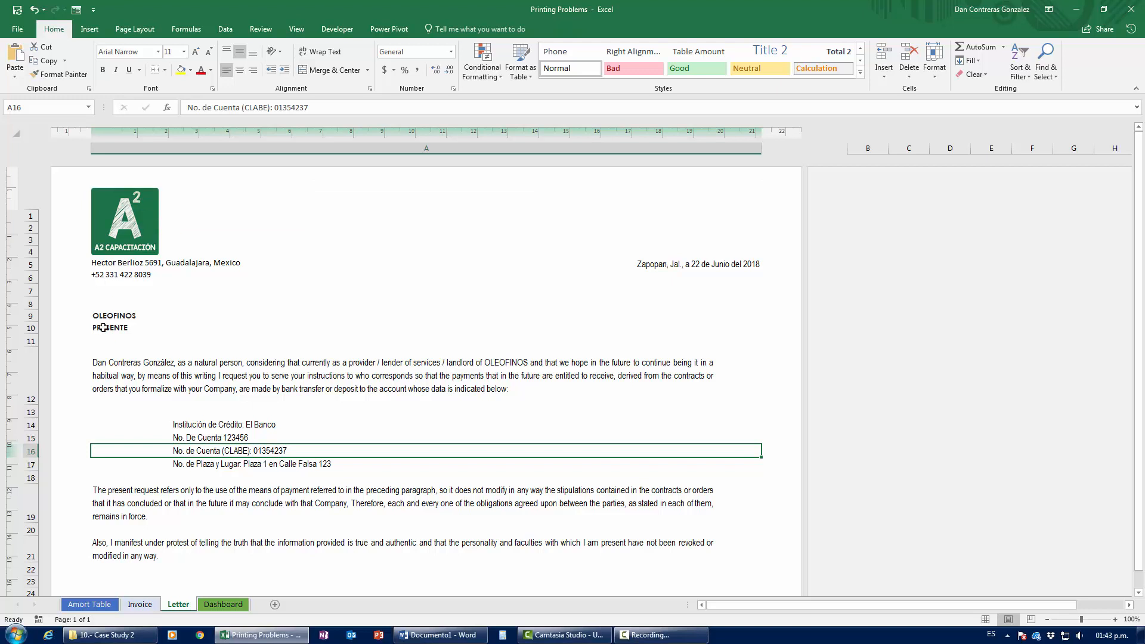
left_click(210, 263)
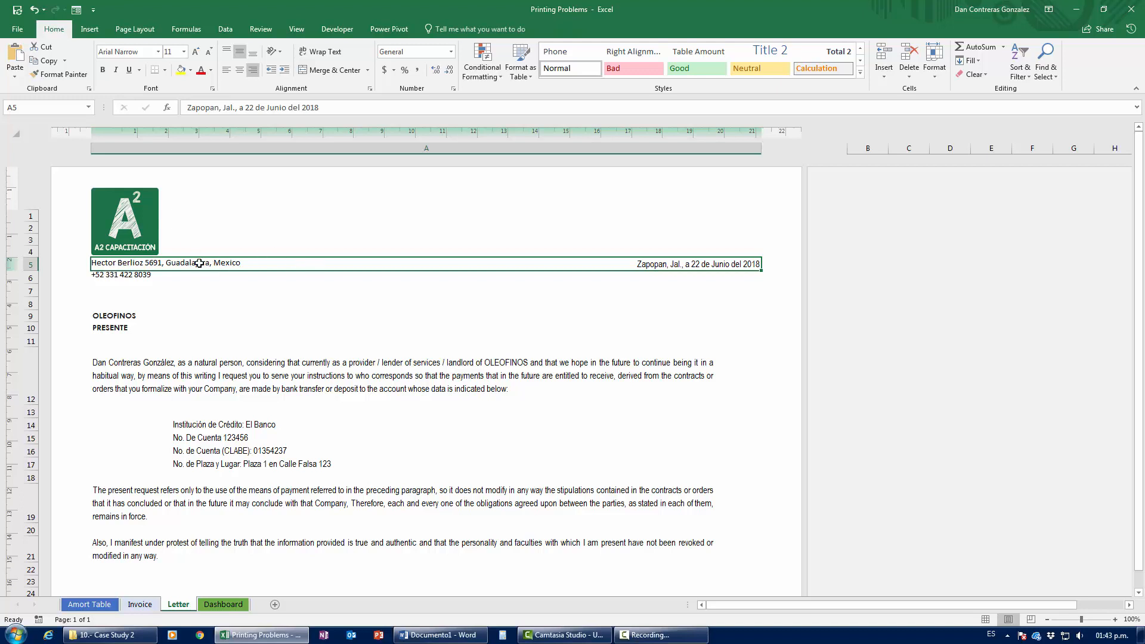
key("ctrl+z")
key("ctrl+y")
Step: Compare Normal and Page Layout views and print-preview the letter, ending in Page Layout view
left_click(985, 620)
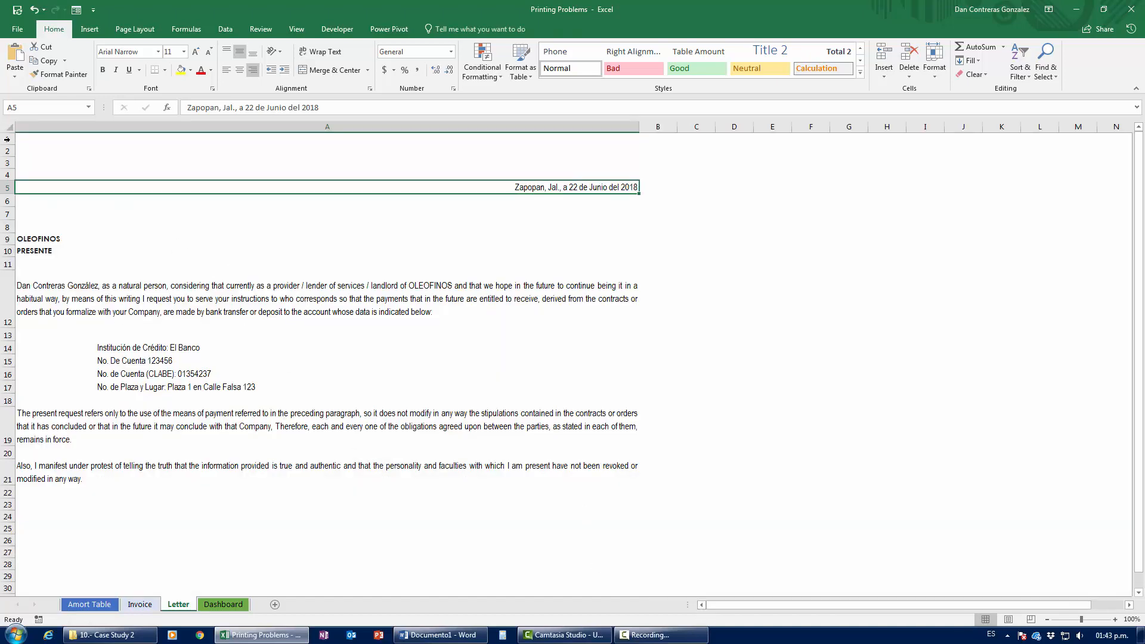
left_click(1008, 619)
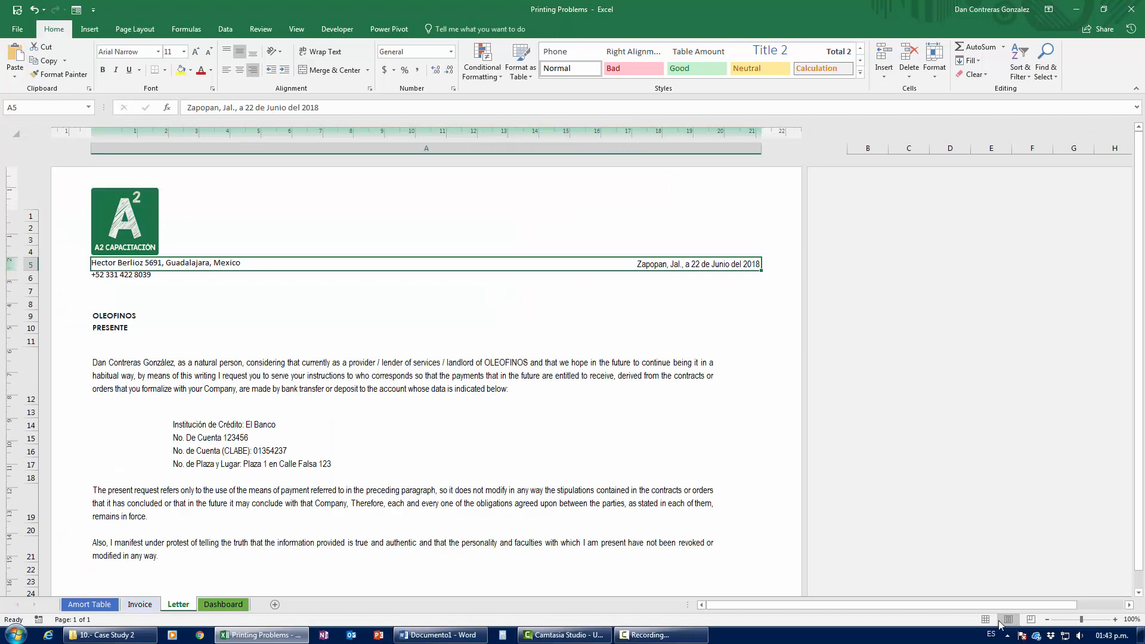
left_click(985, 621)
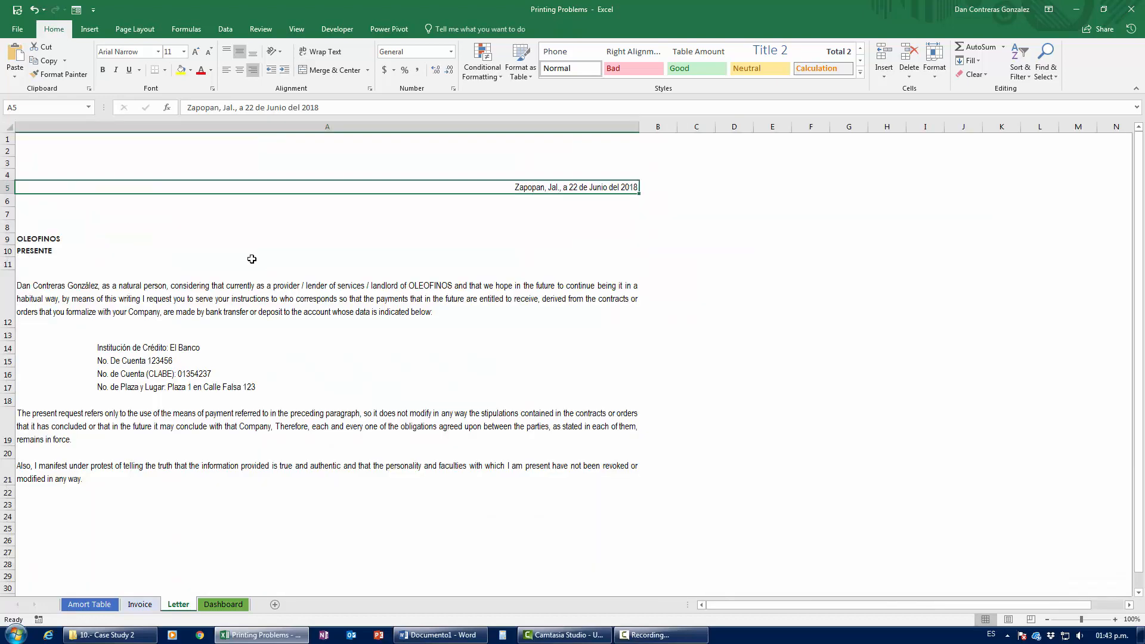
key("ctrl+p")
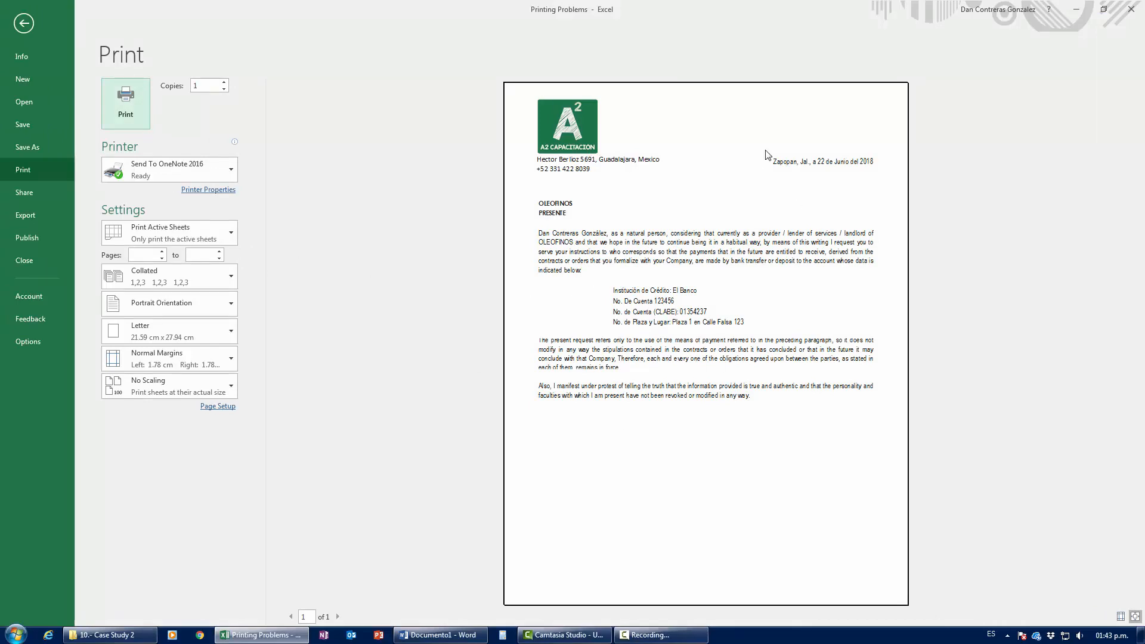
key("Escape")
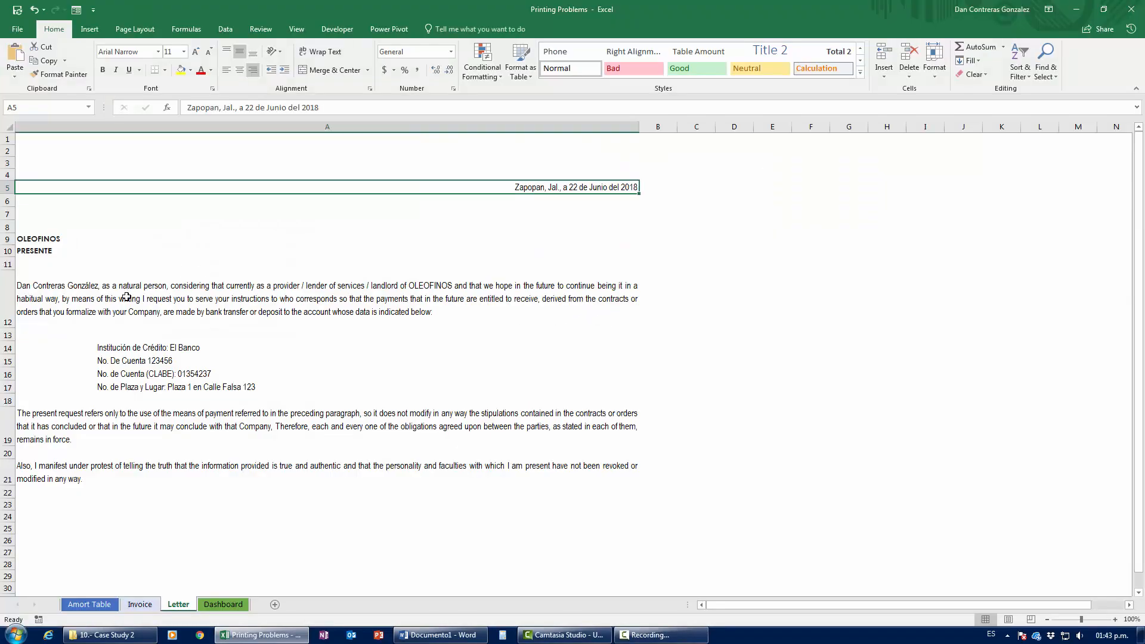
left_click(1008, 620)
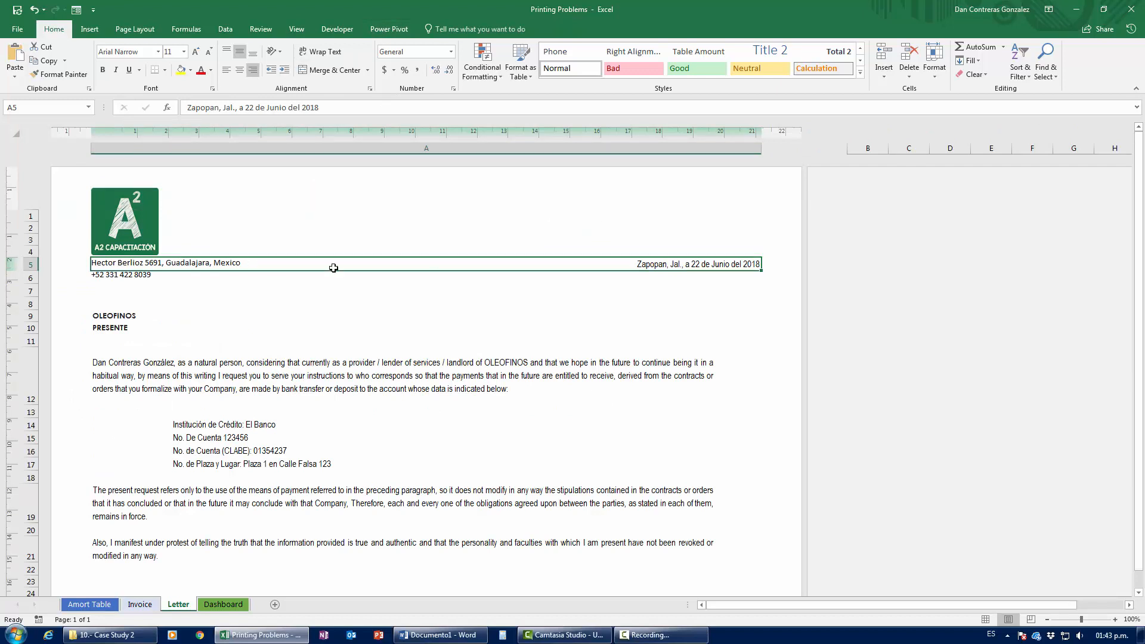
Step: Insert the current time and date into the right header section
left_click(600, 204)
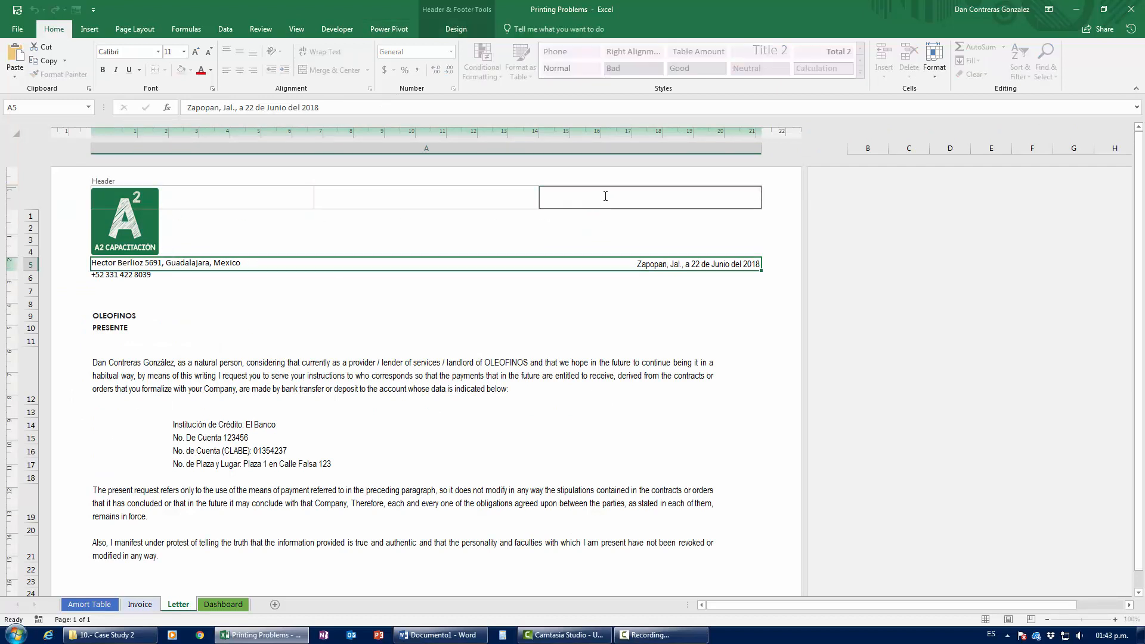
left_click(427, 34)
left_click(156, 60)
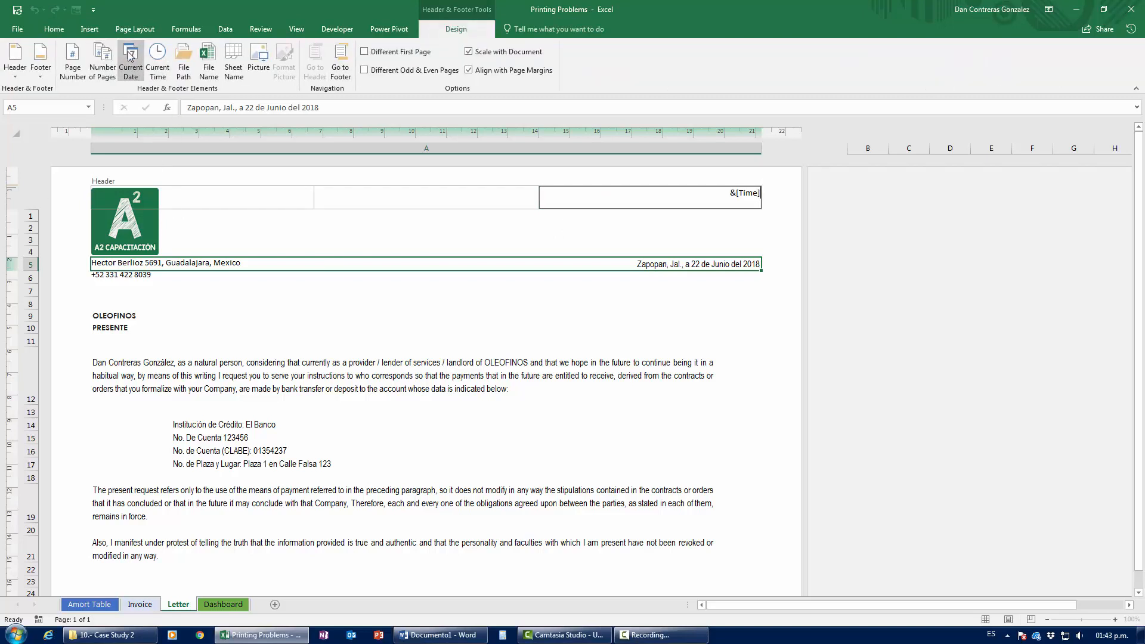
left_click(130, 56)
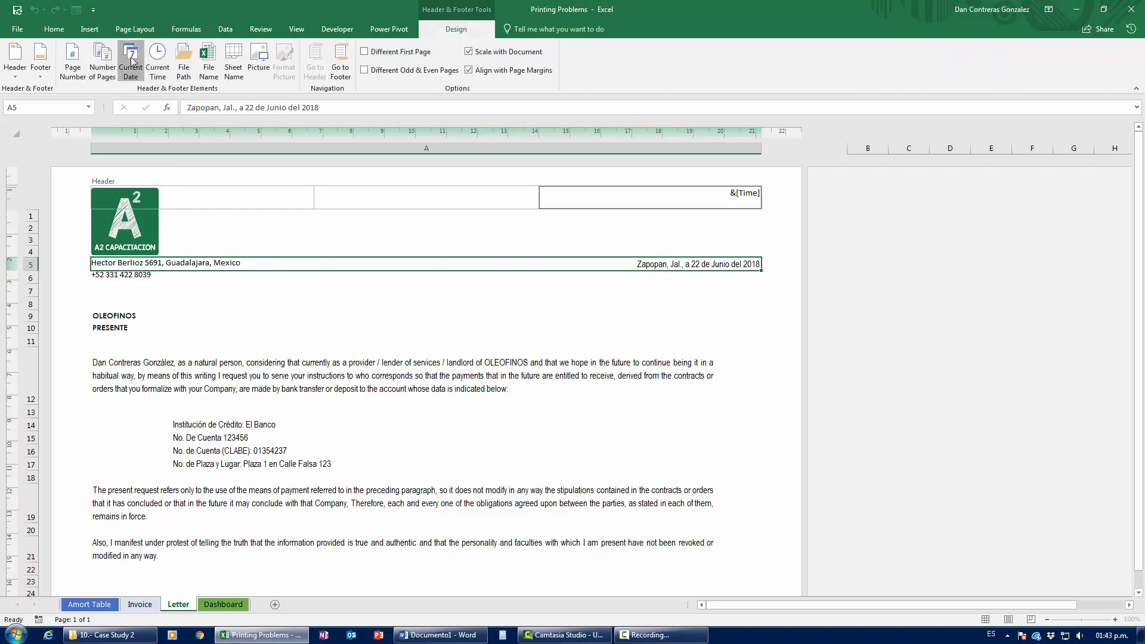
left_click(664, 331)
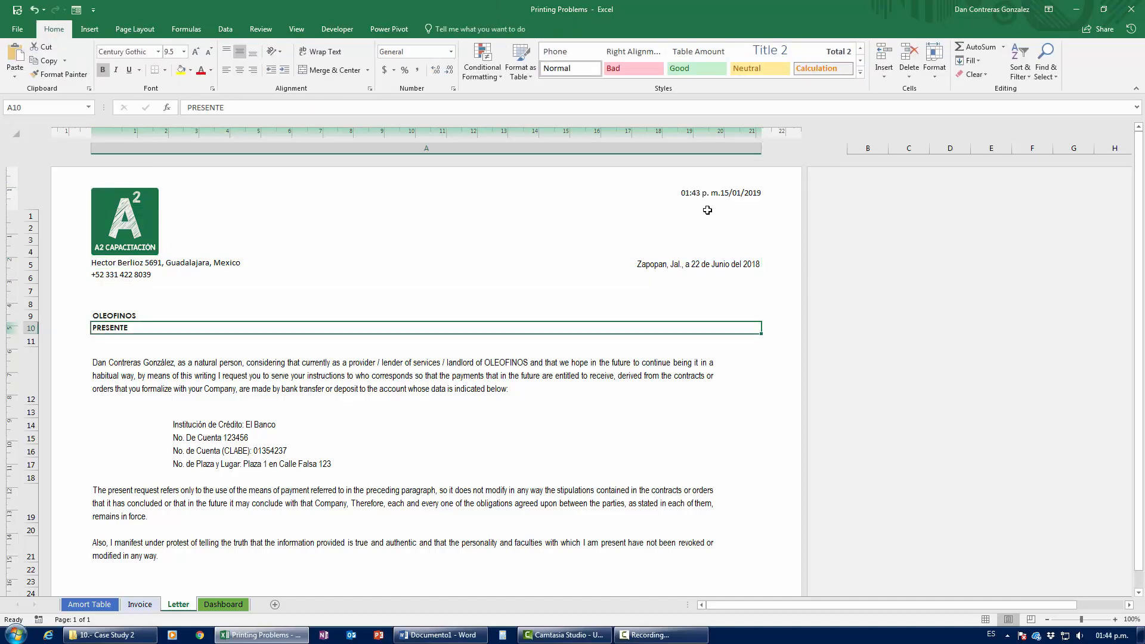
scroll(469, 392, "down", 4)
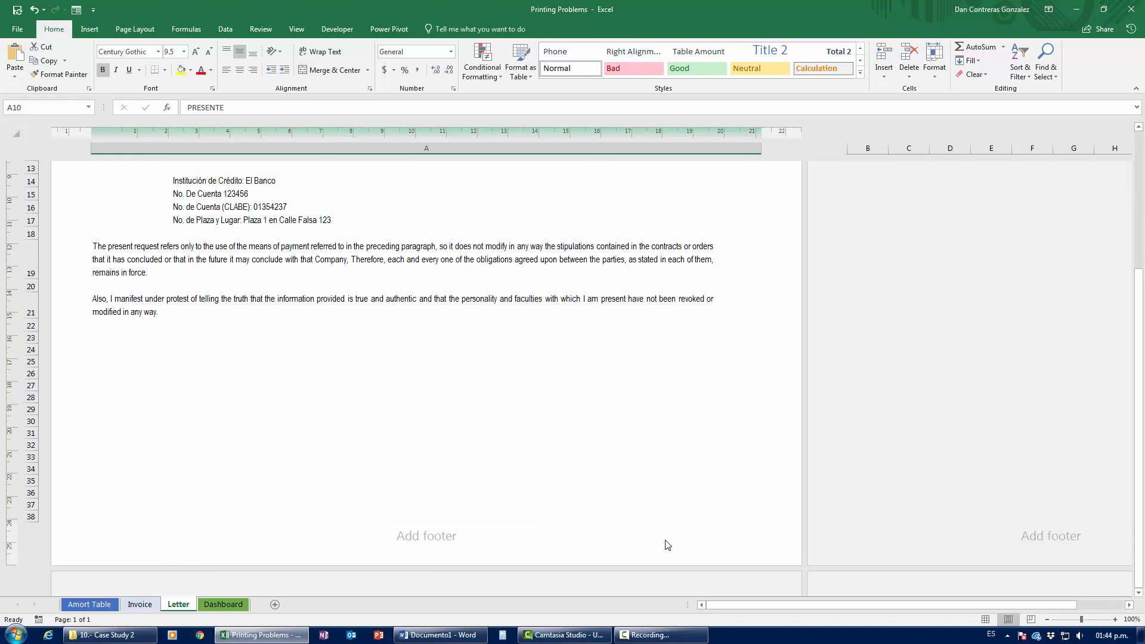
Step: Apply the 'Confidential, 15/01/2019, Page 1' preset footer
left_click(446, 540)
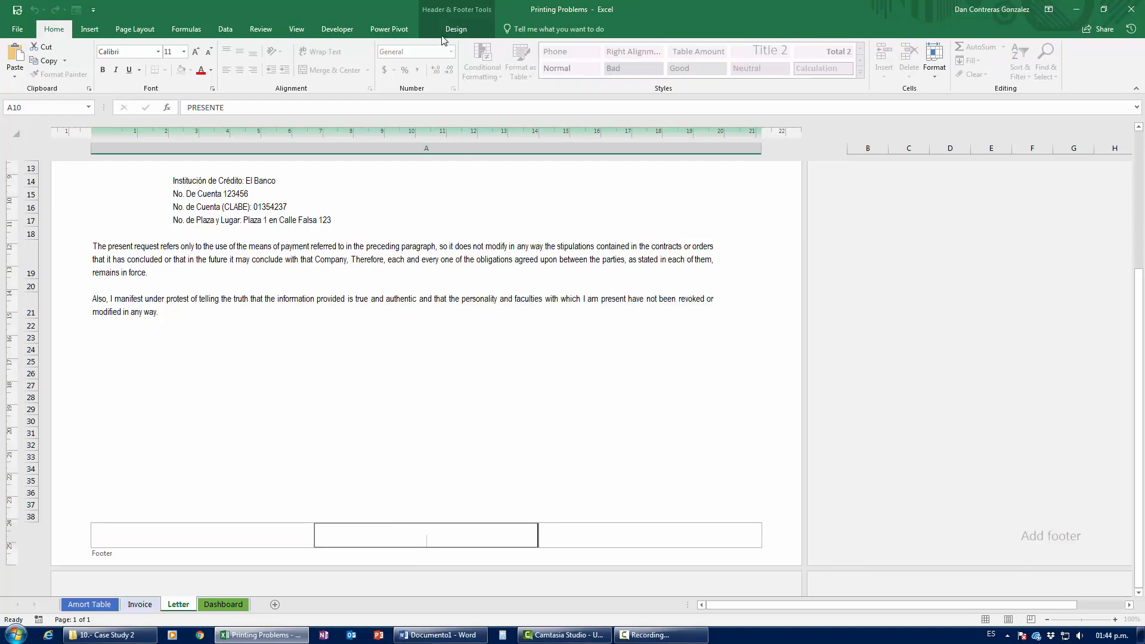
left_click(456, 29)
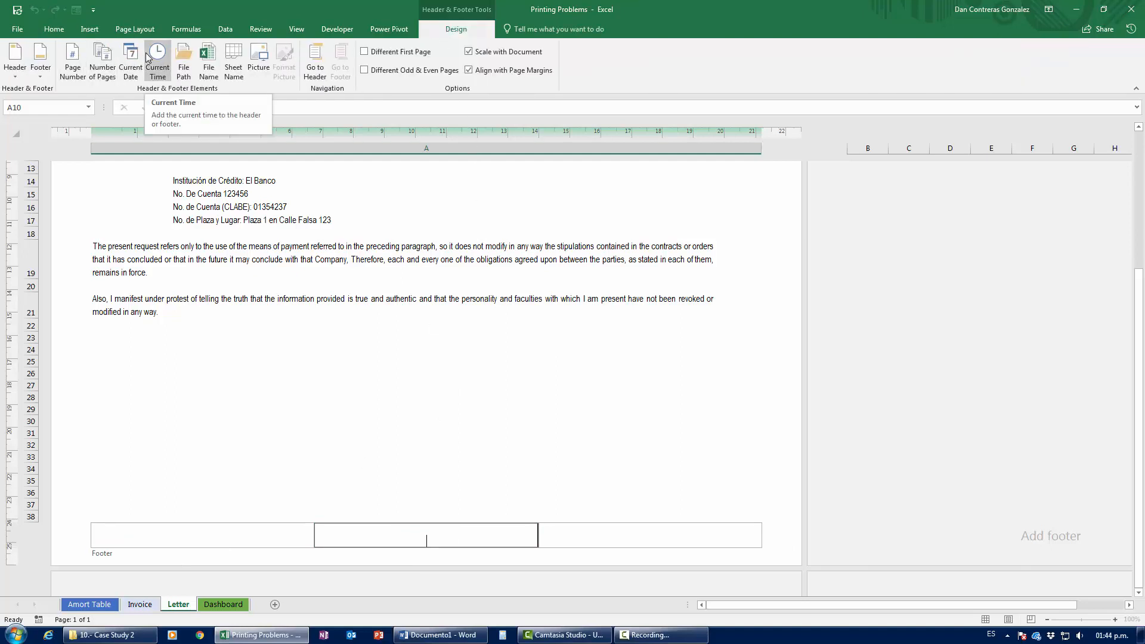
left_click(40, 65)
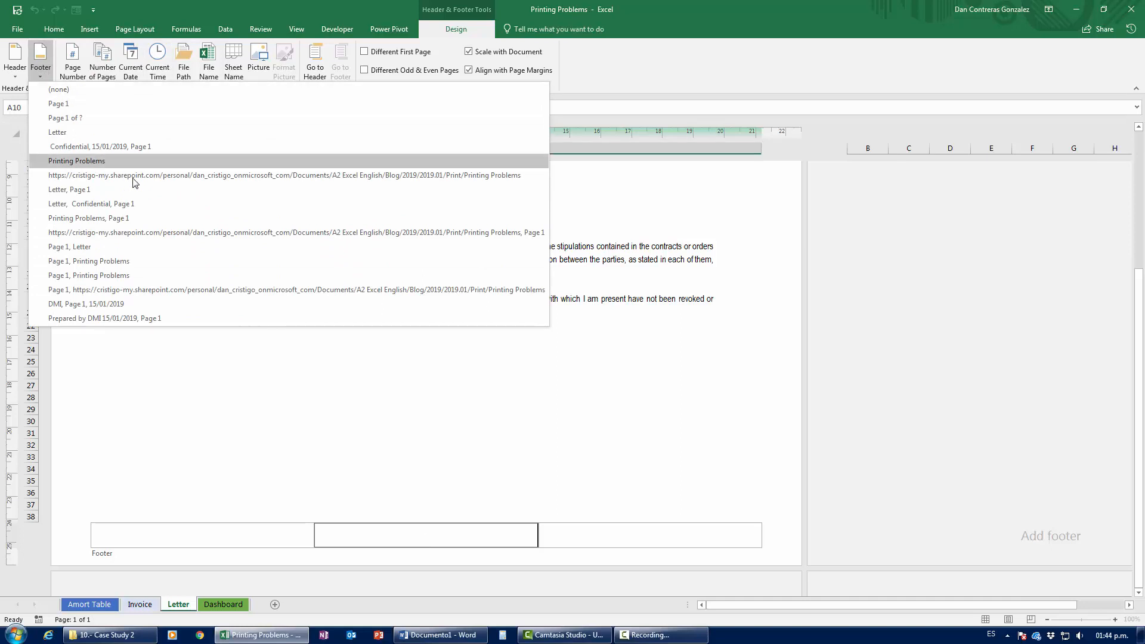
left_click(105, 147)
left_click(201, 427)
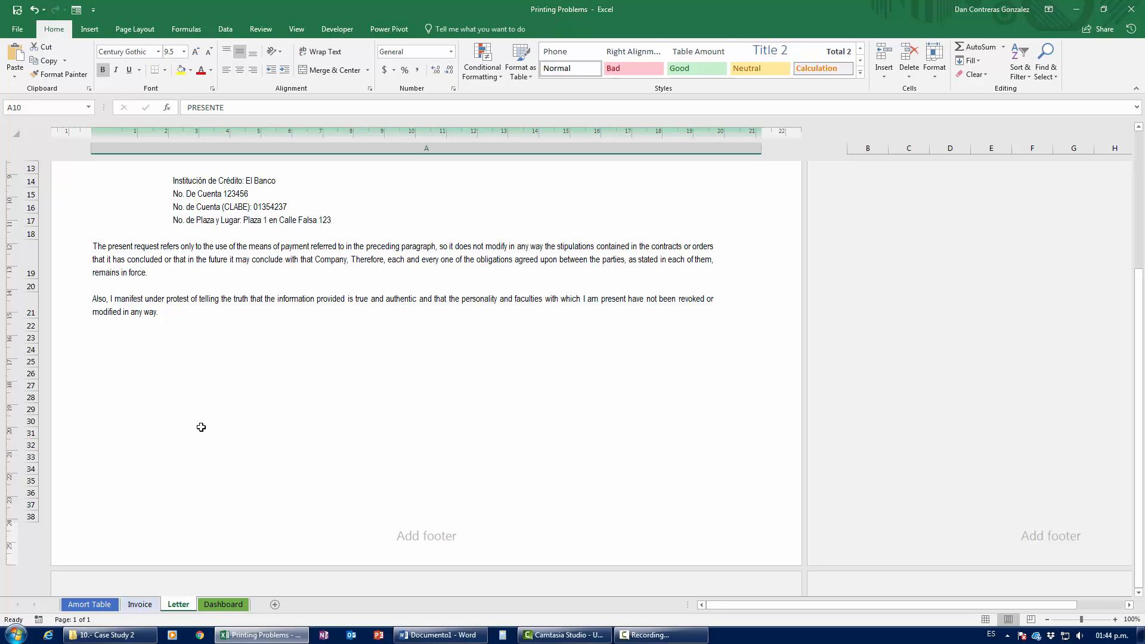
Step: Scroll to check the new footer, then return to Normal view
scroll(248, 448, "down", 8)
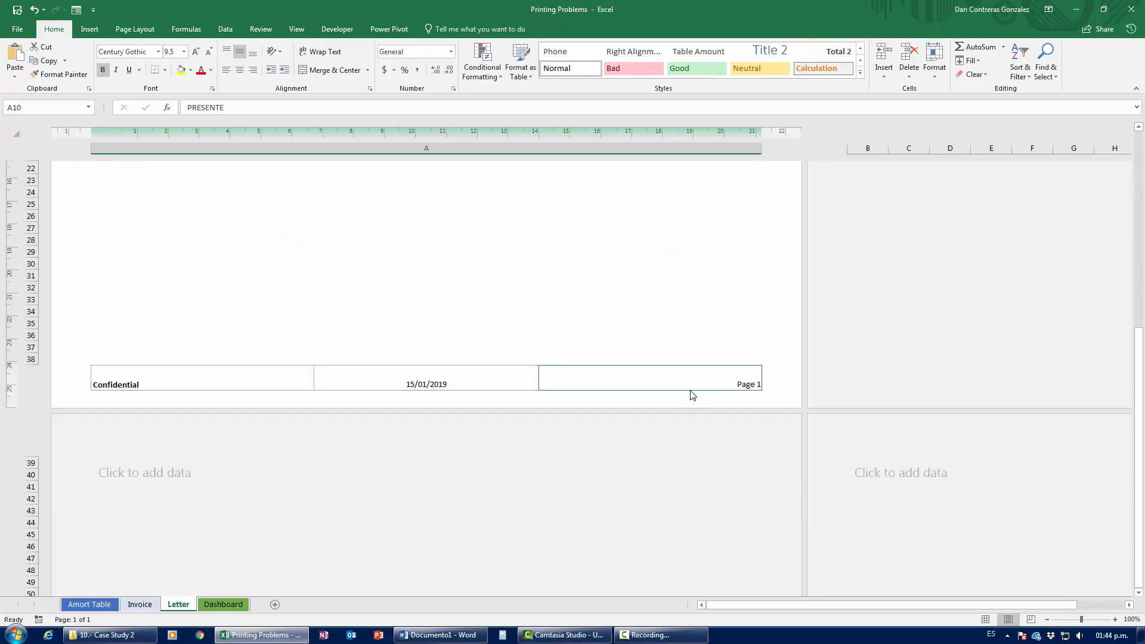
scroll(474, 396, "up", 5)
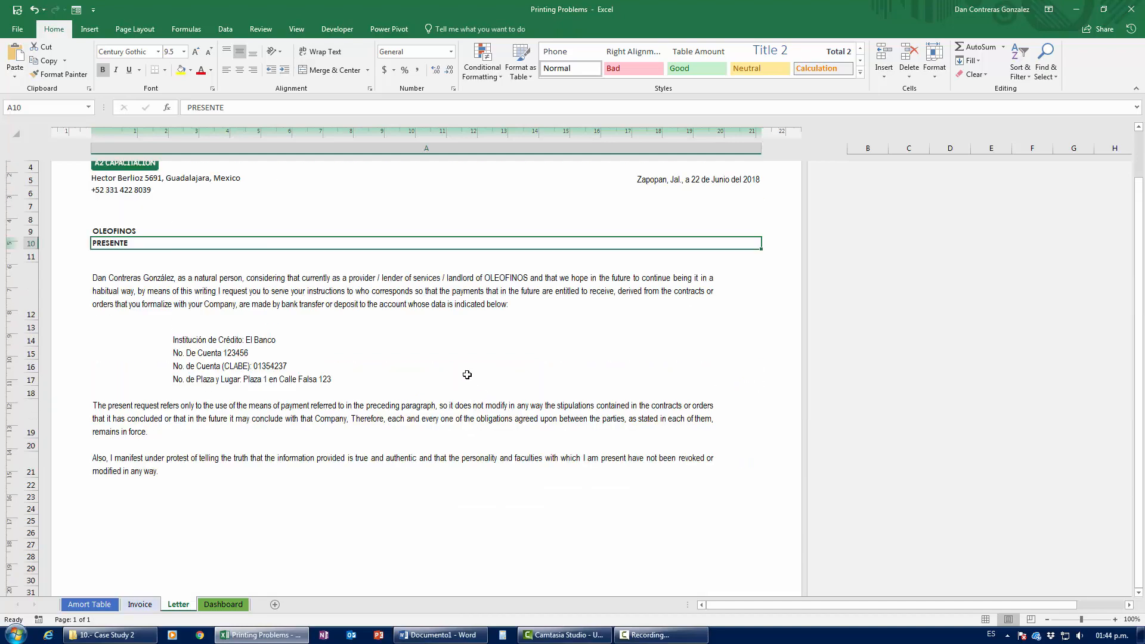
scroll(463, 372, "up", 3)
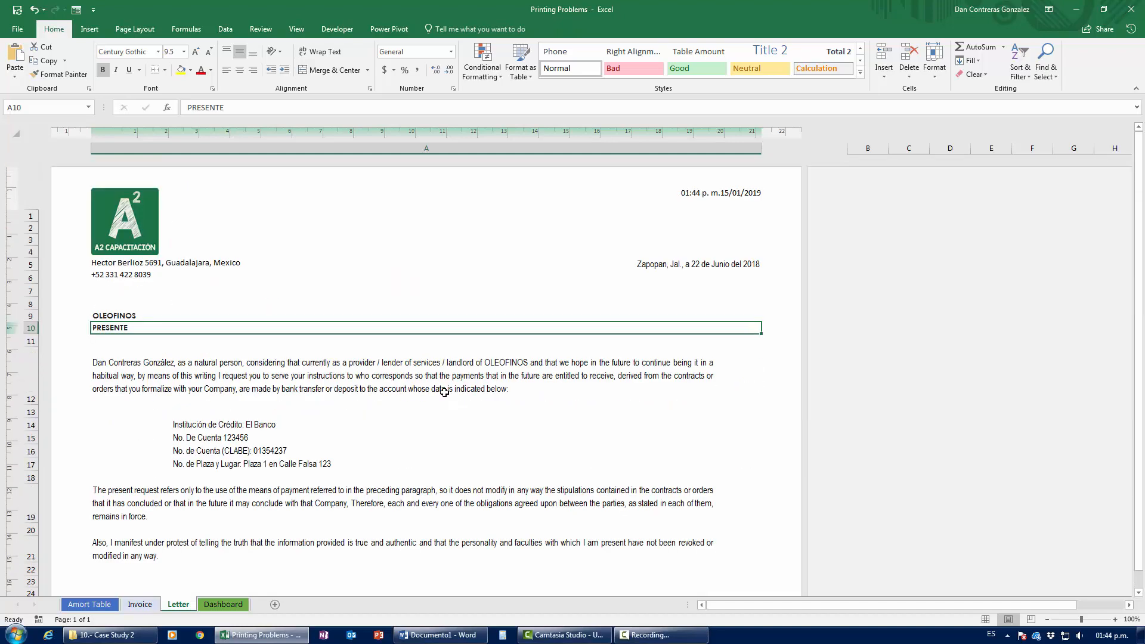
scroll(388, 471, "down", 5)
scroll(388, 471, "up", 5)
scroll(388, 473, "down", 5)
scroll(385, 462, "up", 5)
left_click(985, 619)
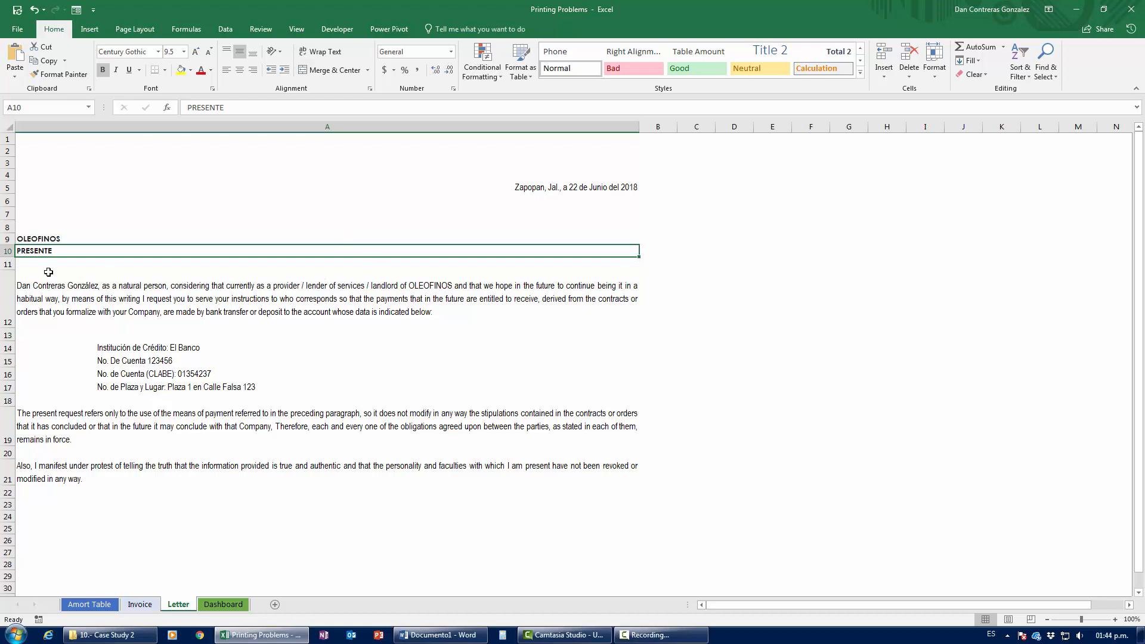
Step: Type sample sentences in F12 ('…waste paper and kill trees') and F13 ('die mother earth')
left_click(798, 287)
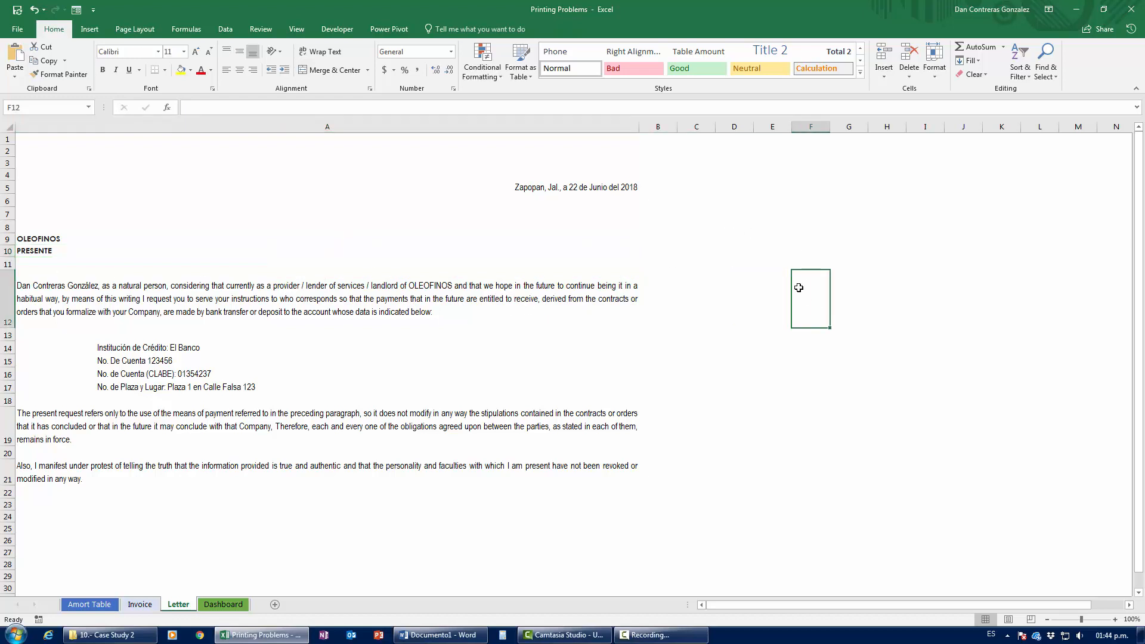
type("Hello this is ")
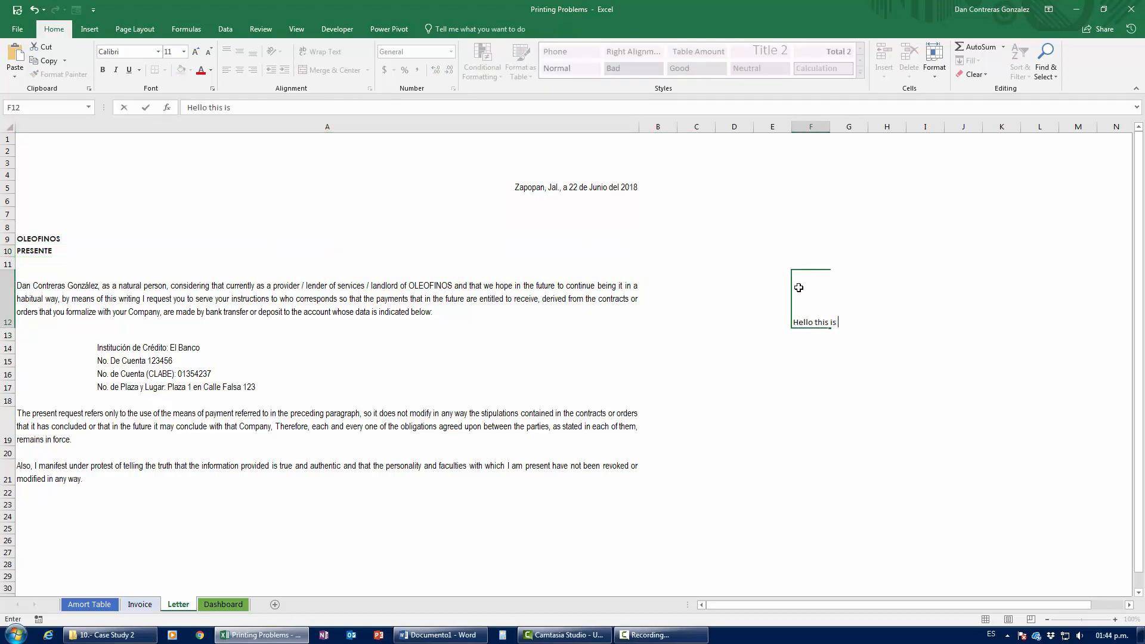
type("here so we can waste paper and ")
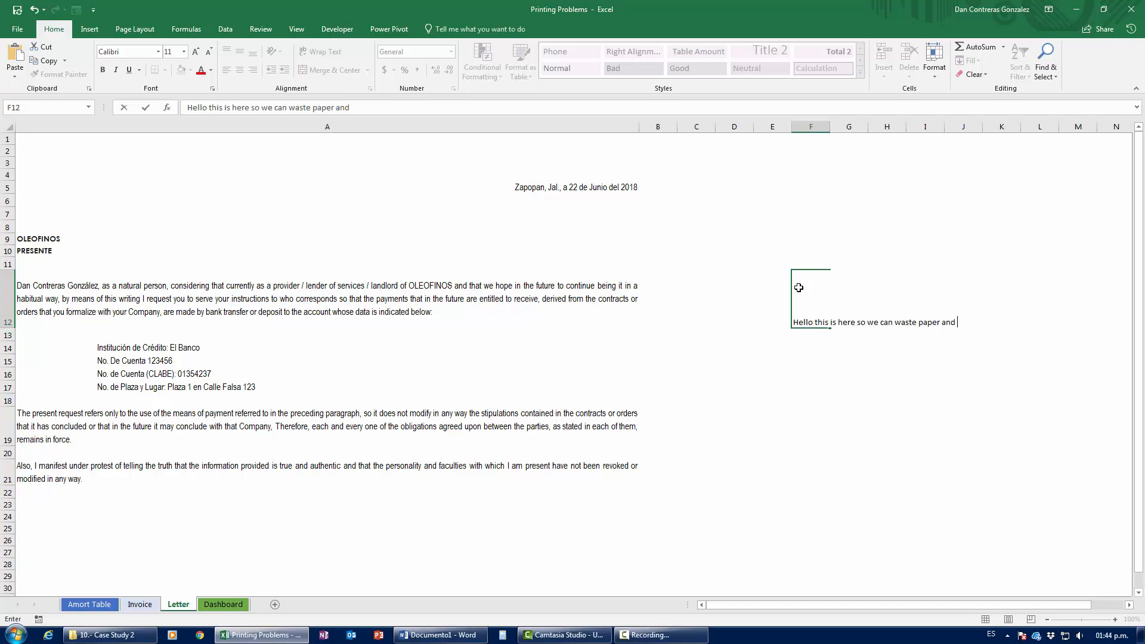
type("kill trees")
key("Return")
type("die mother eath")
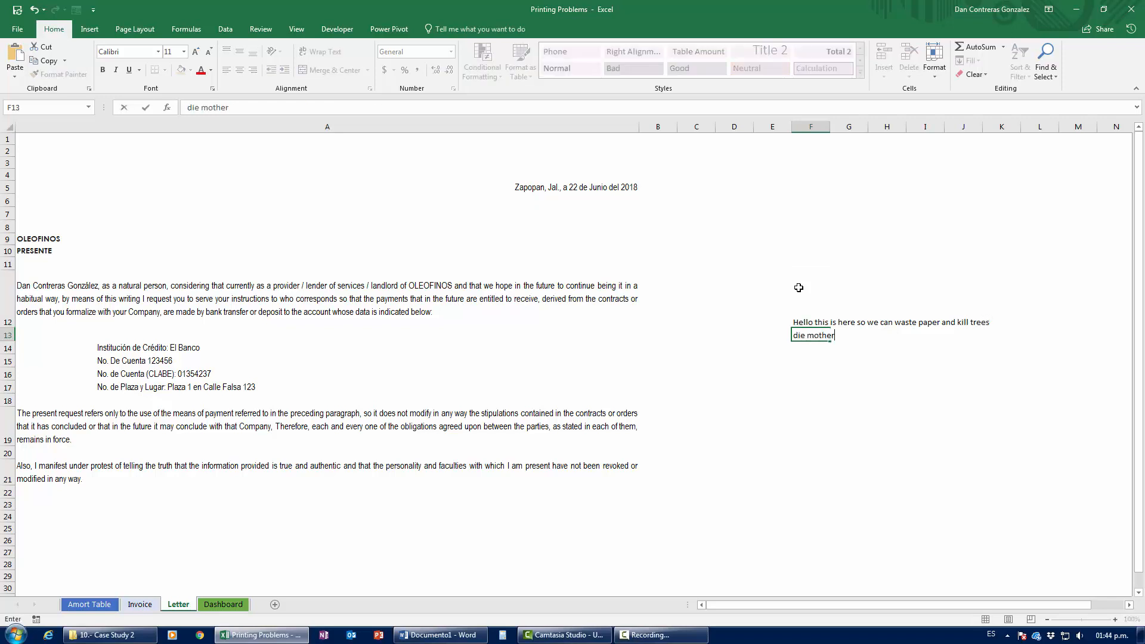
key("BackSpace")
key("BackSpace")
type("rh")
key("BackSpace")
type("th")
key("Return")
left_click(576, 279)
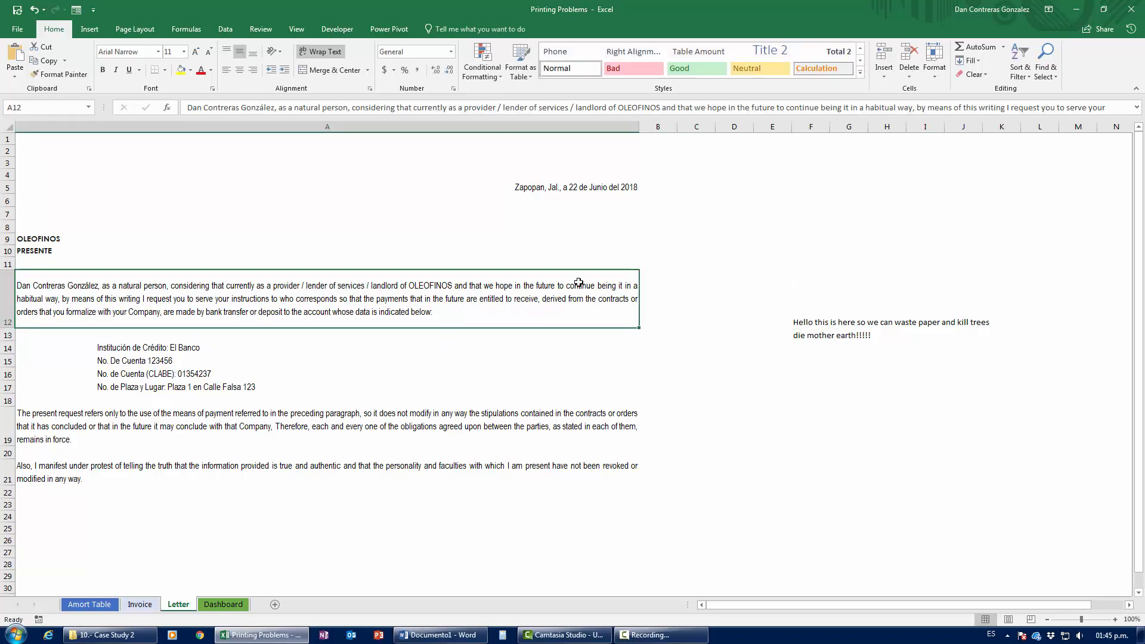
Step: Review the letter in Page Layout view and print preview, checking page 2 with the sample text
left_click(1007, 619)
left_click_drag(750, 606, 775, 605)
scroll(316, 441, "down", 5)
scroll(432, 412, "up", 5)
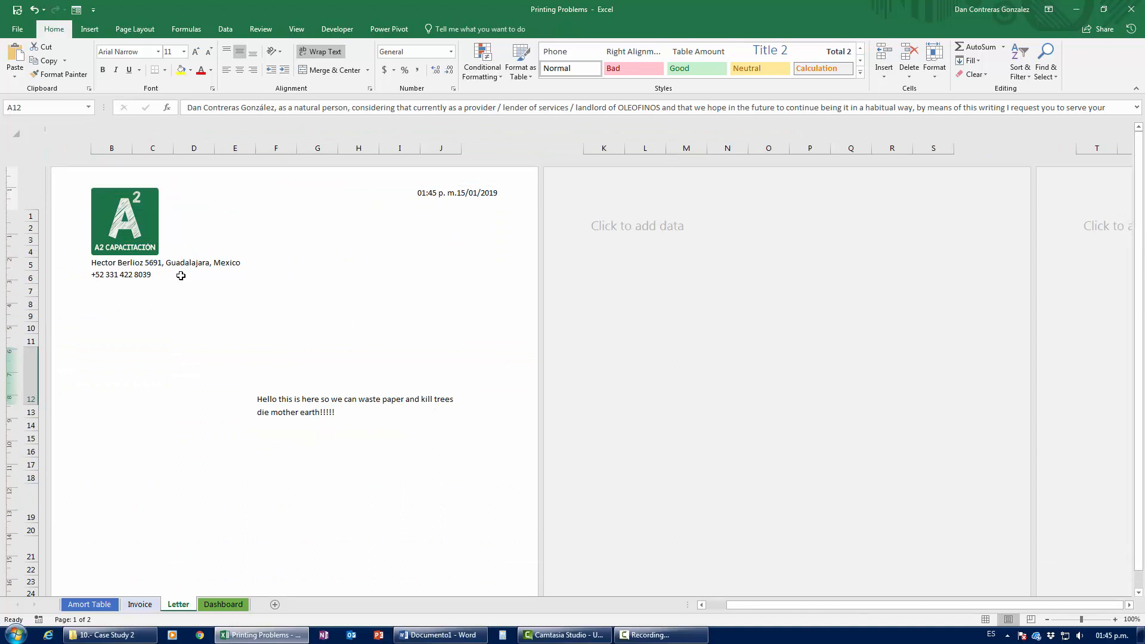
scroll(180, 276, "down", 2)
scroll(180, 275, "down", 5)
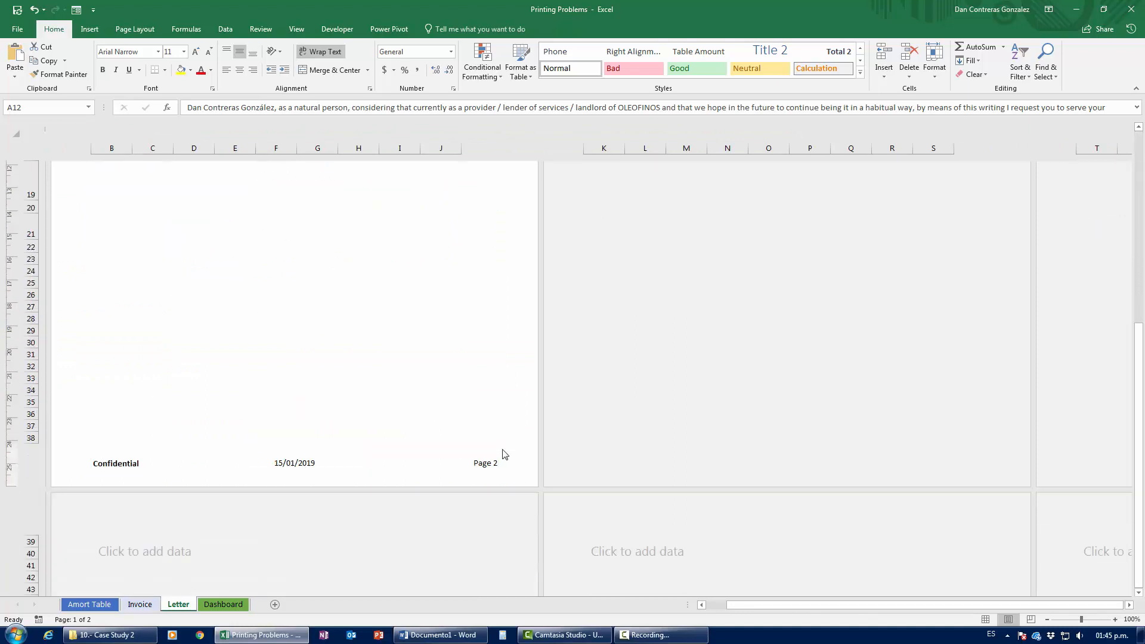
key("ctrl+p")
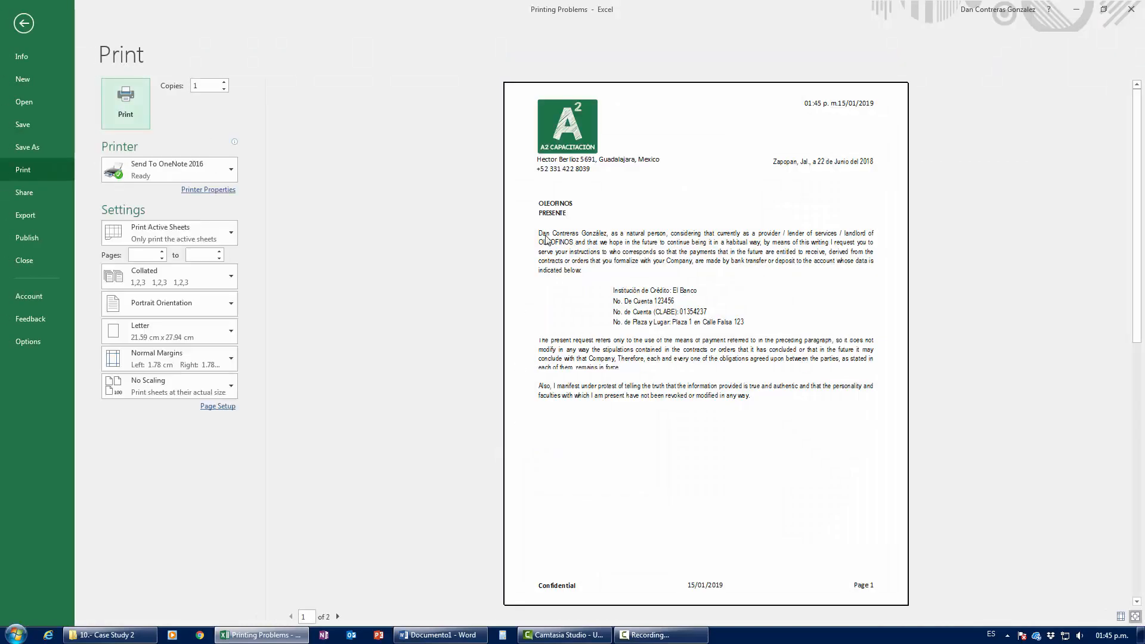
left_click(337, 616)
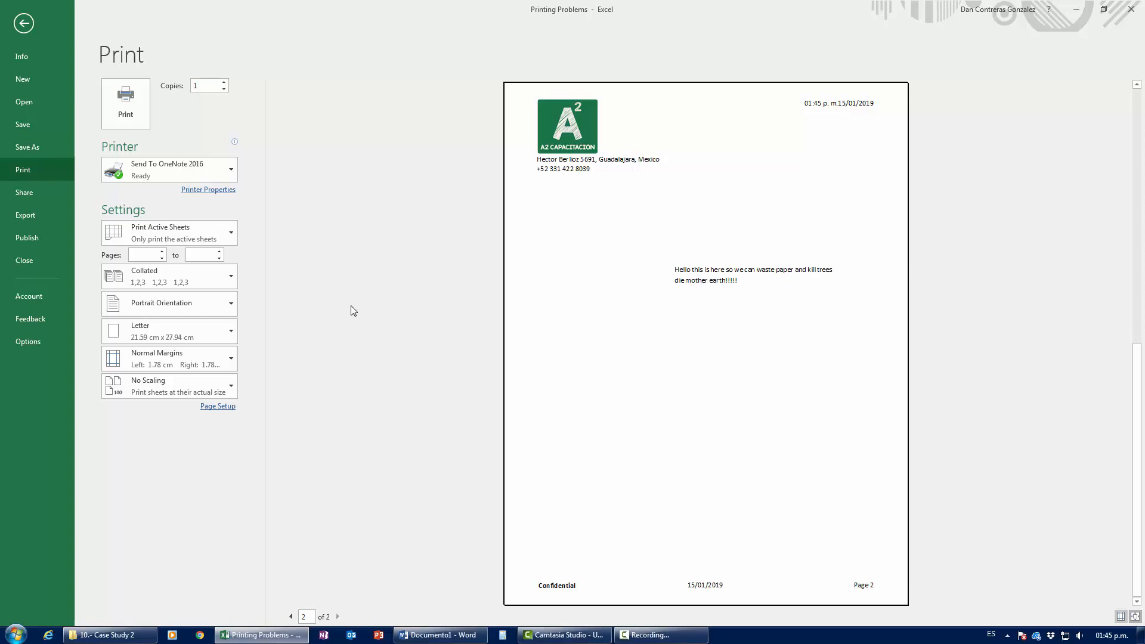
key("Escape")
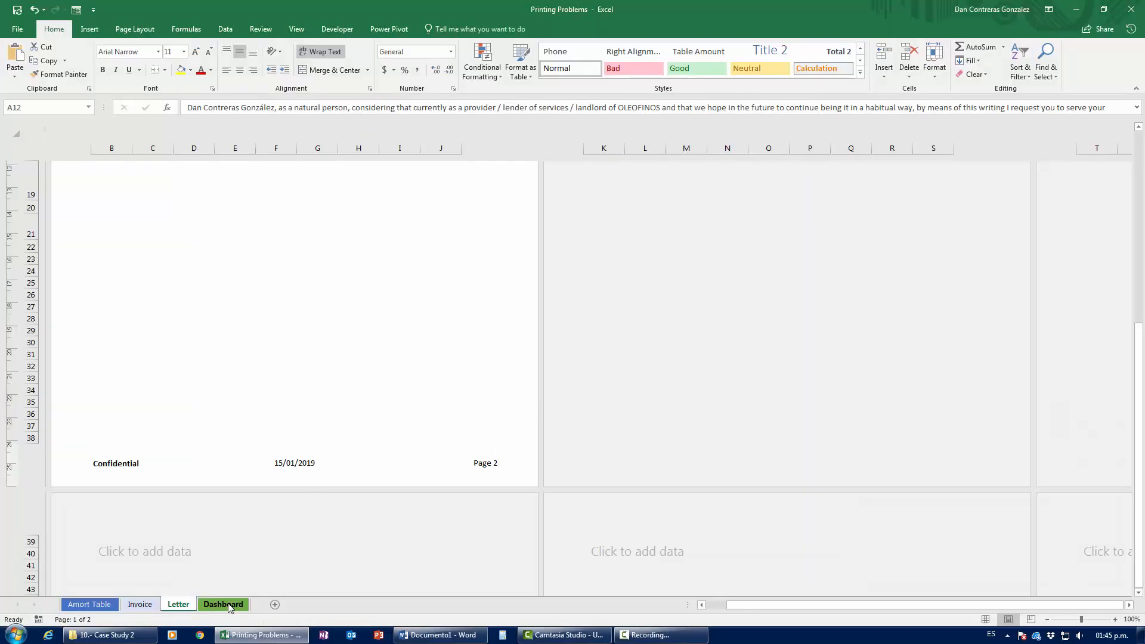
Step: Open the Dashboard sheet and try Chihuahua, Ecatepec, Home and Kitchen, and Books slicer filters
left_click(223, 604)
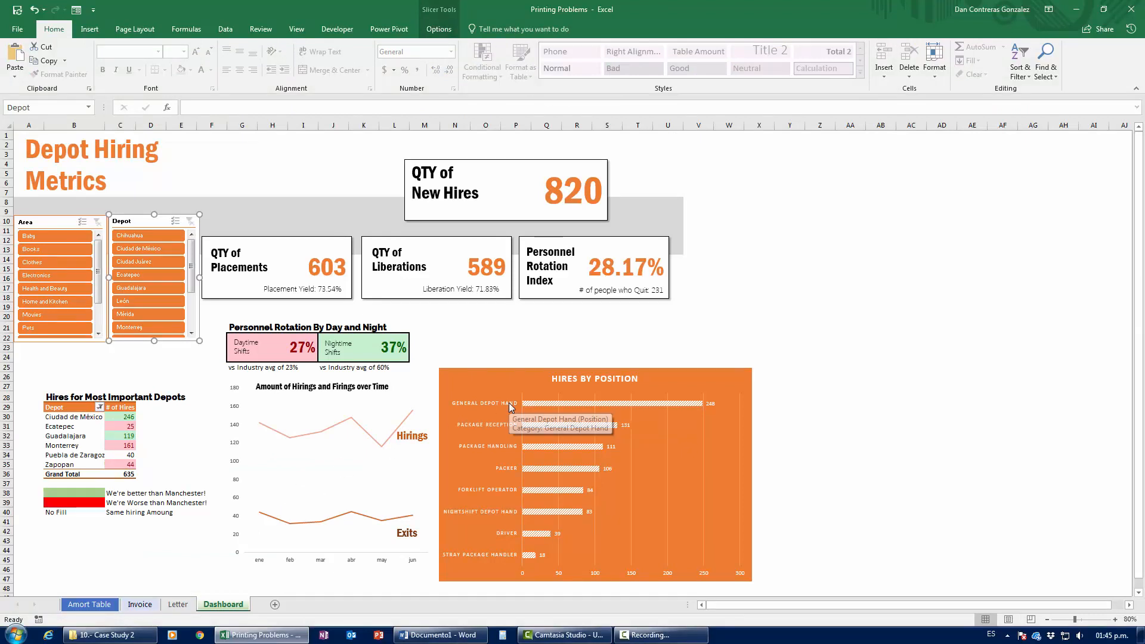
left_click(849, 307)
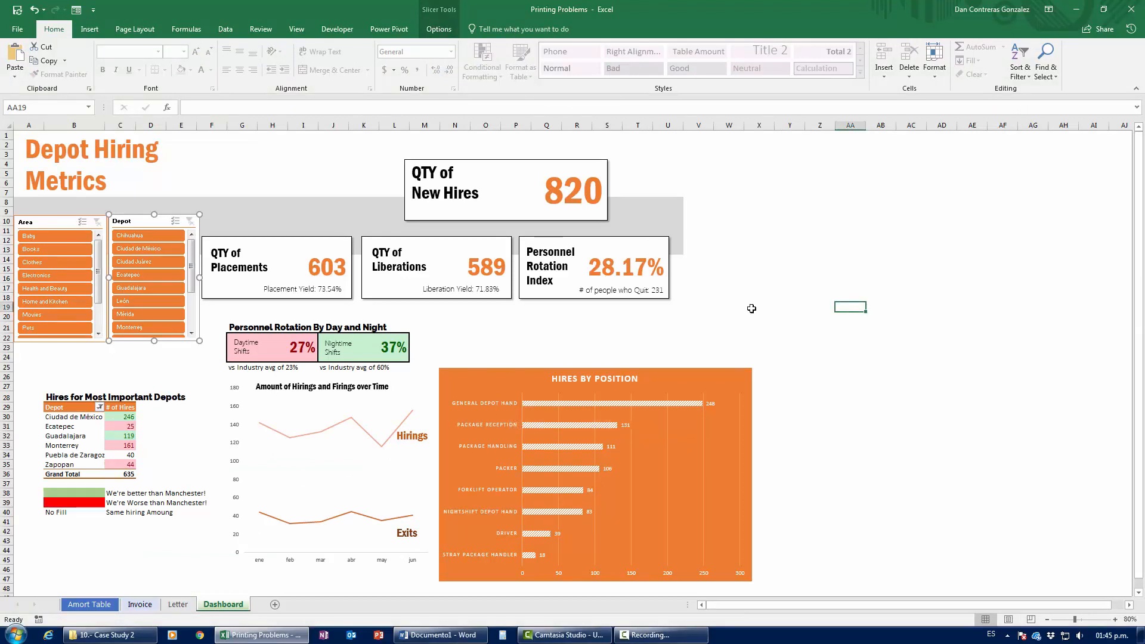
left_click(107, 241)
left_click(131, 240)
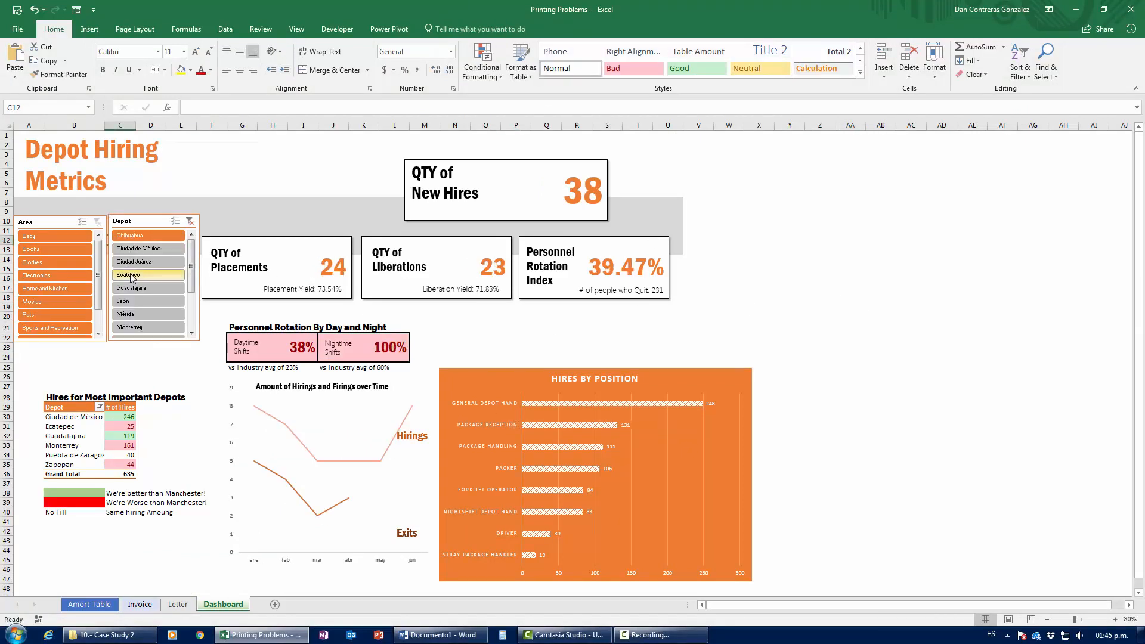
left_click(132, 275)
left_click(56, 278)
left_click(58, 249)
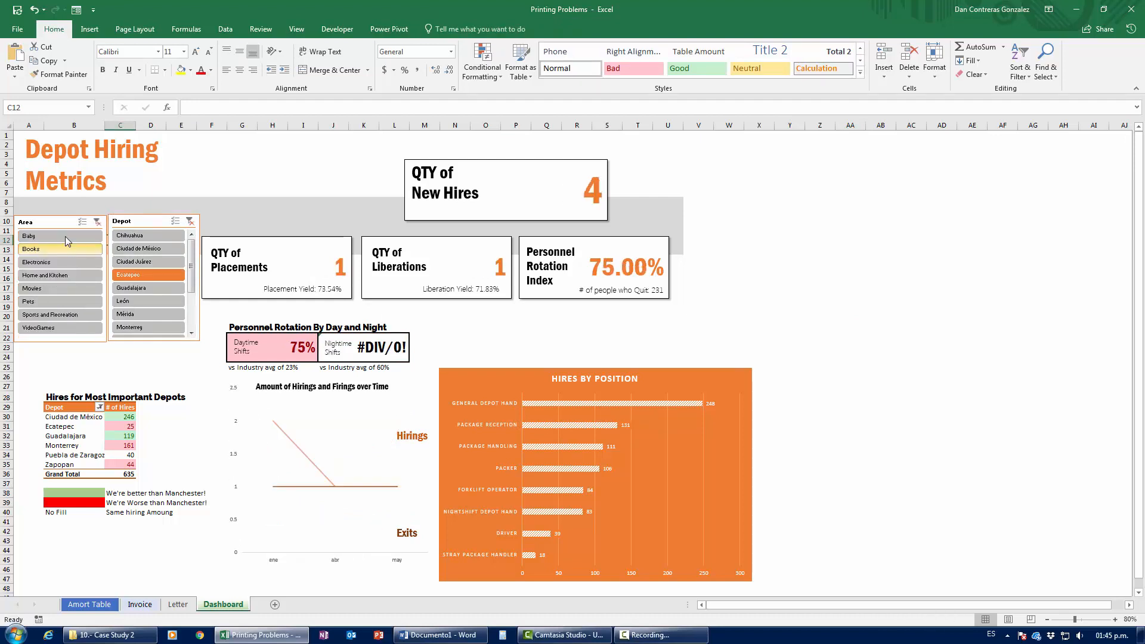
Step: Filter Area to Baby, clear the Depot filter, then select Guadalajara depot
left_click(56, 236)
left_click(138, 248)
left_click(138, 289)
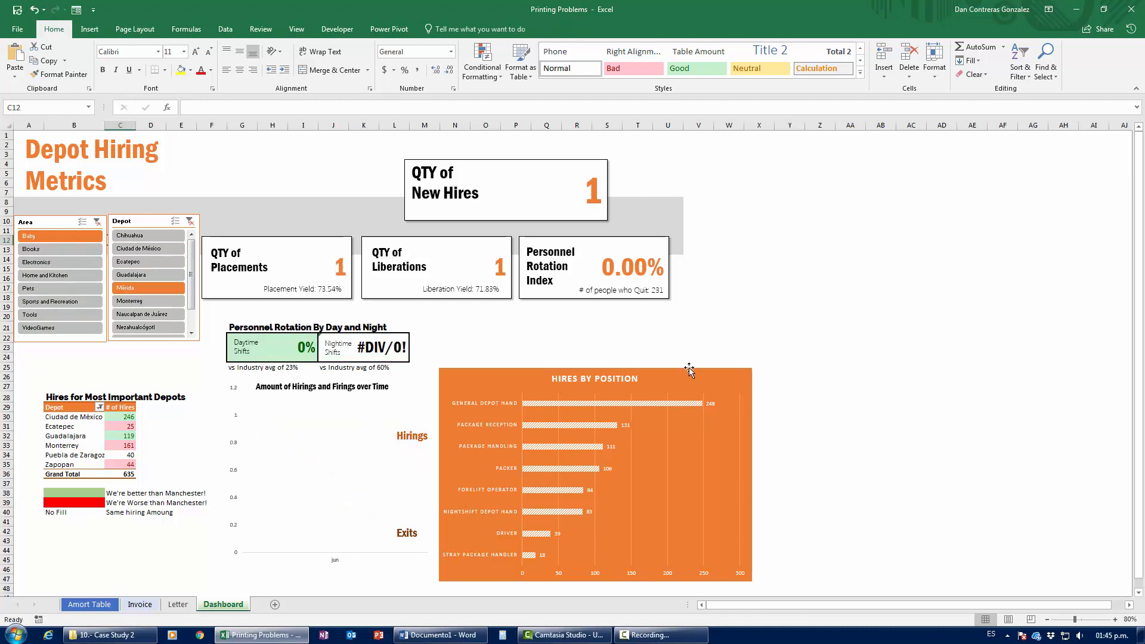
left_click(190, 221)
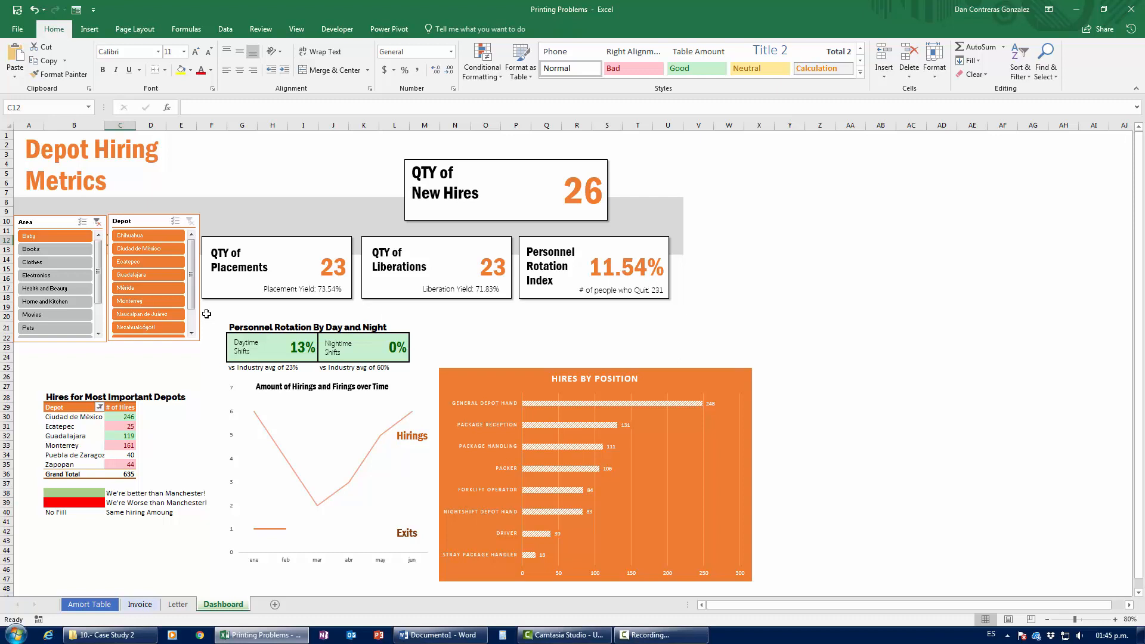
left_click(149, 281)
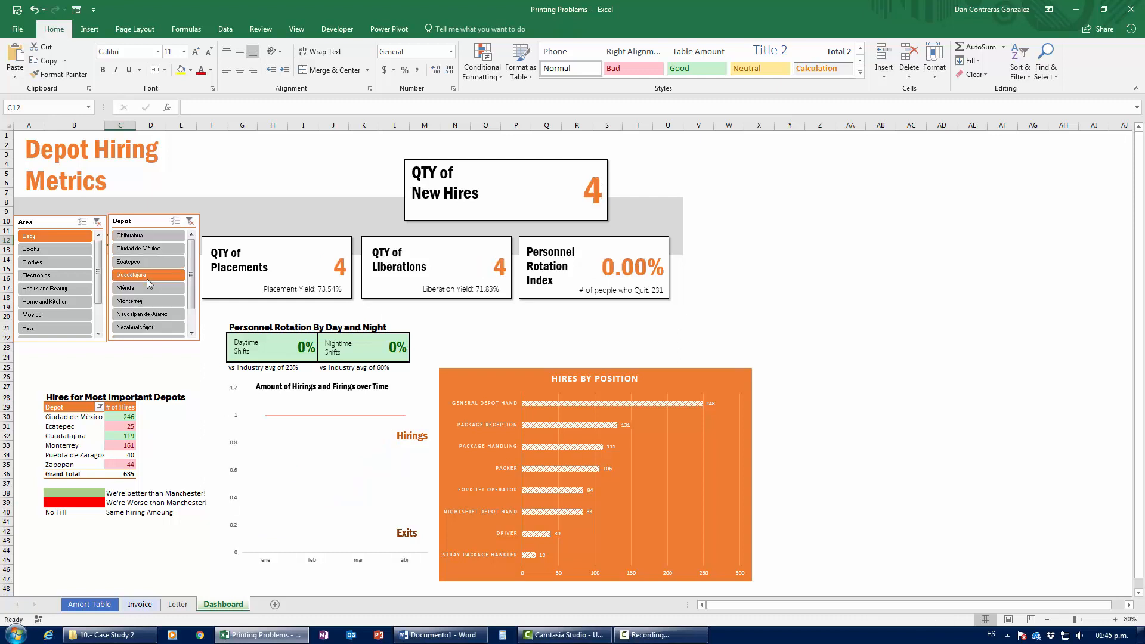
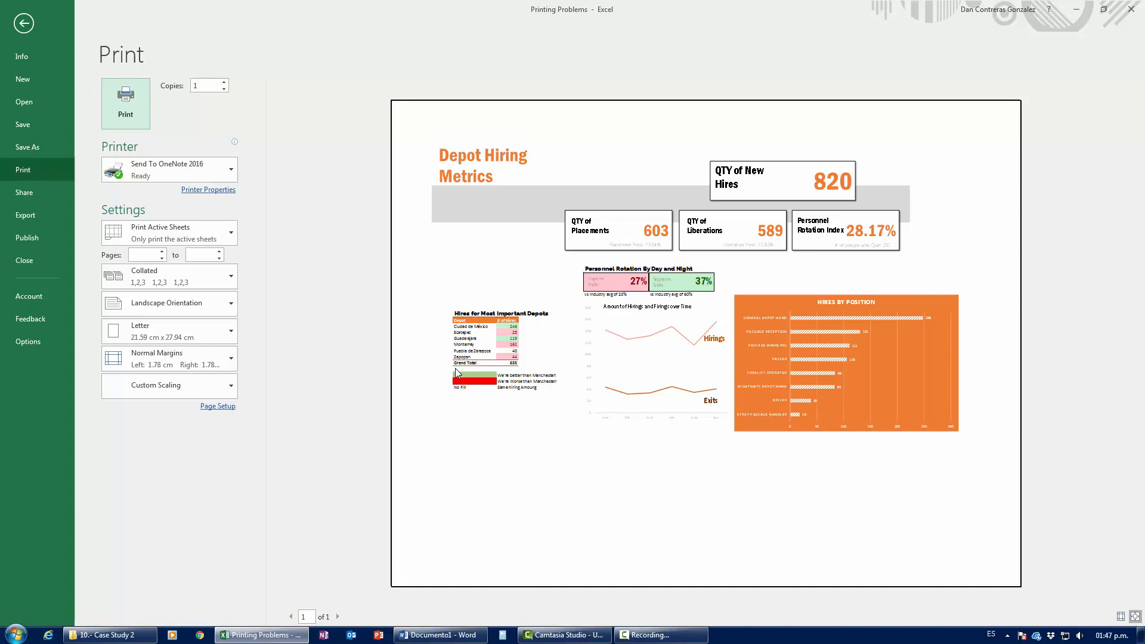
Step: Close the print preview of the one-page landscape Dashboard at 53% scale
key("Escape")
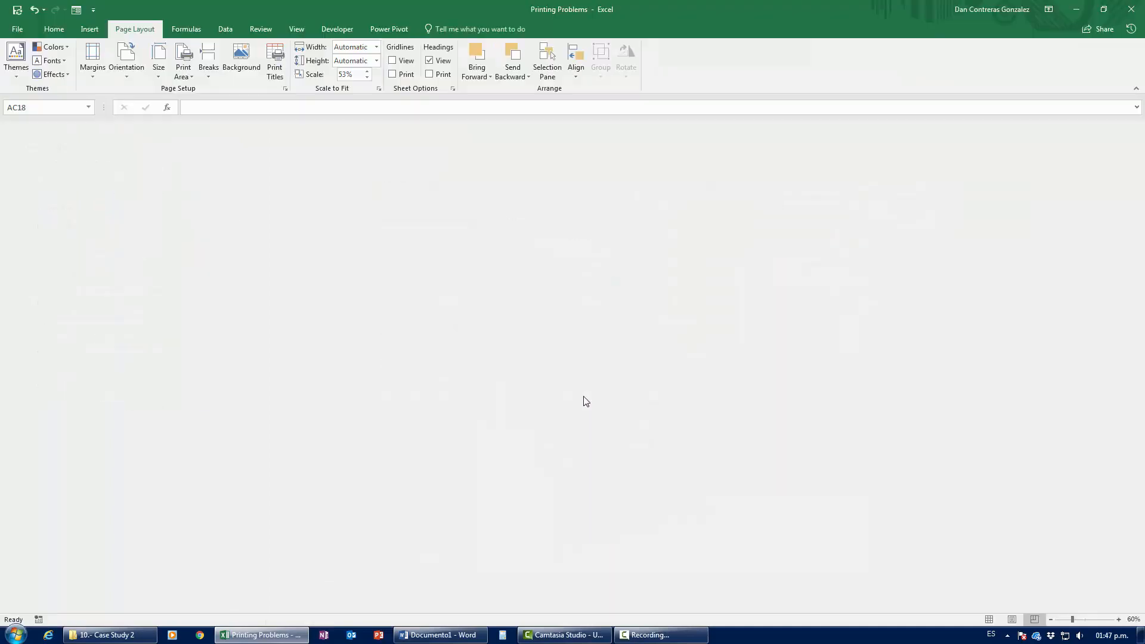
Step: Insert the logo-big picture into the left section of the page header
left_click(1012, 619)
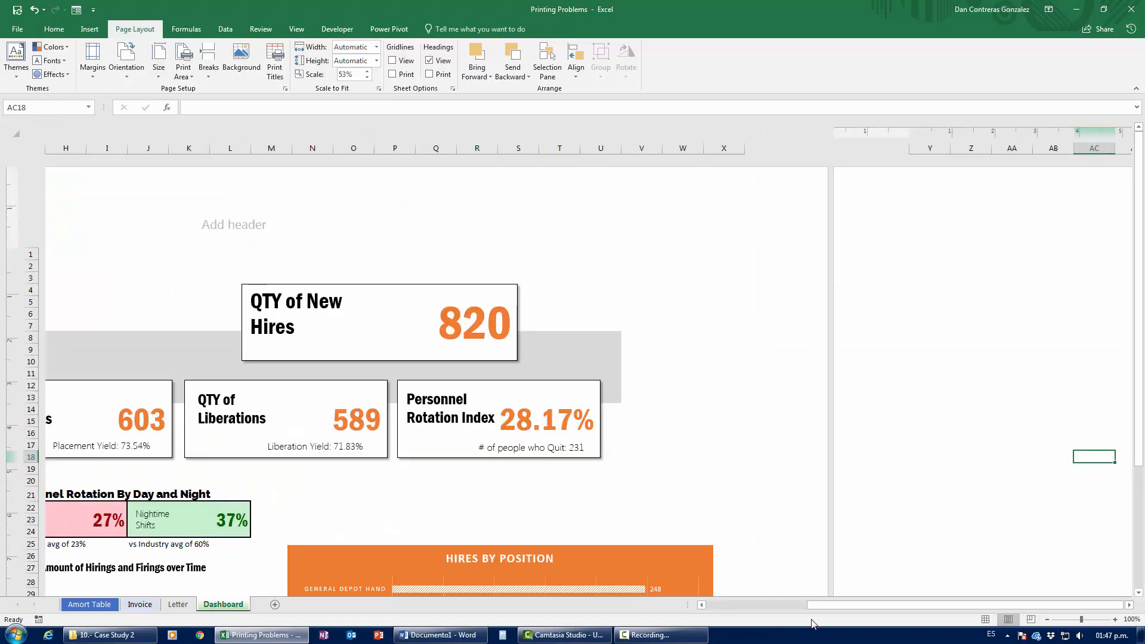
scroll(528, 403, "left", 5)
left_click(215, 210)
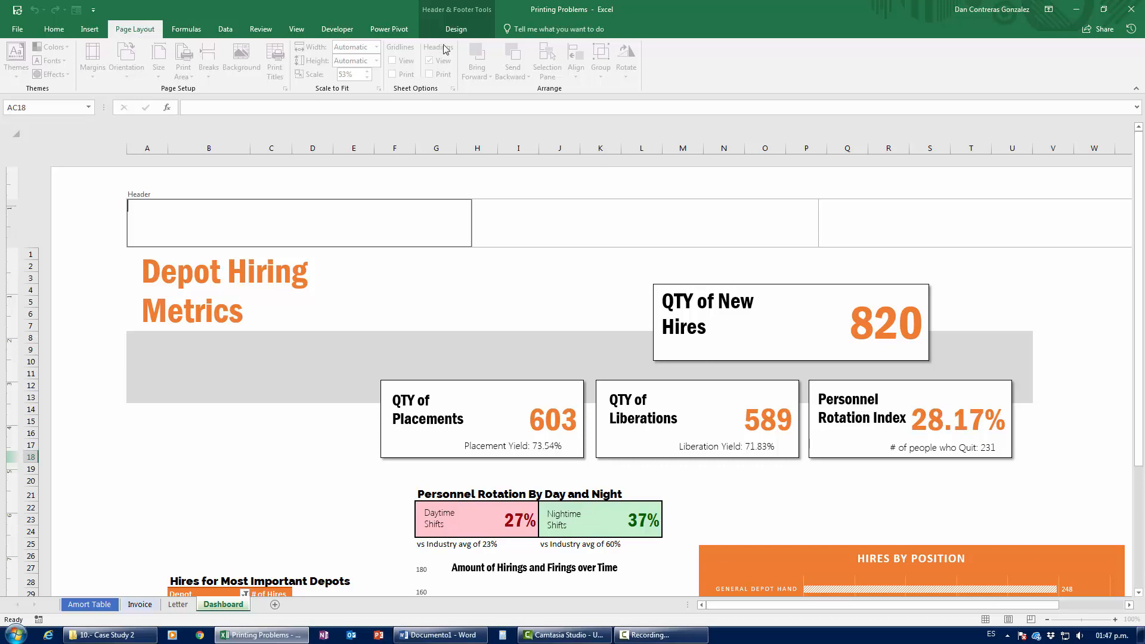
left_click(454, 29)
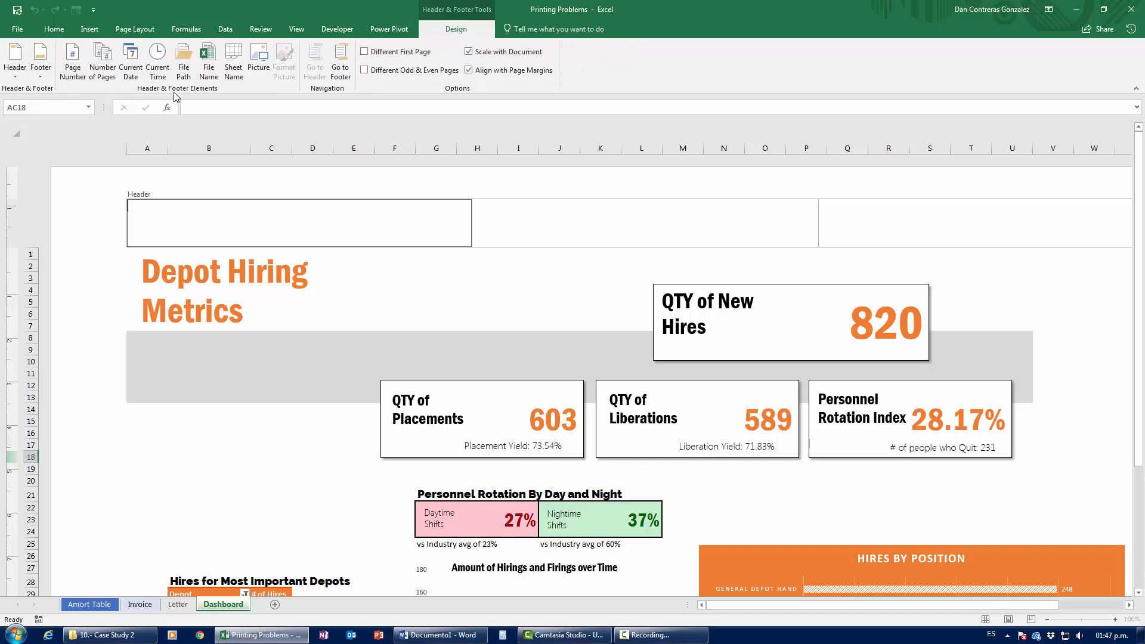
left_click(258, 62)
left_click(517, 264)
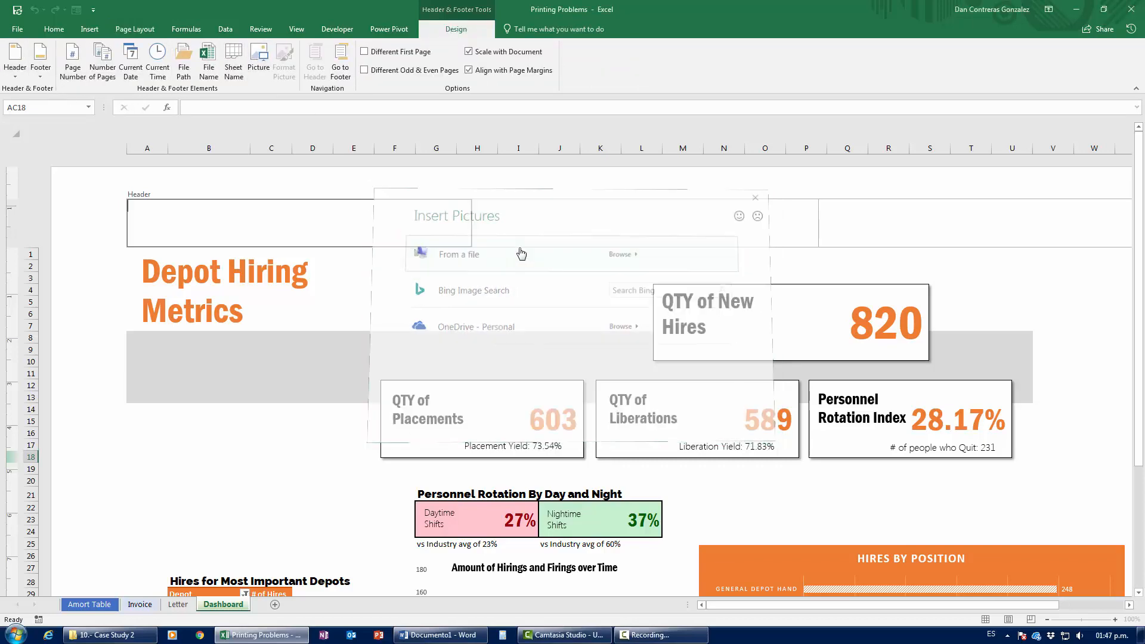
left_click(729, 128)
left_click(667, 466)
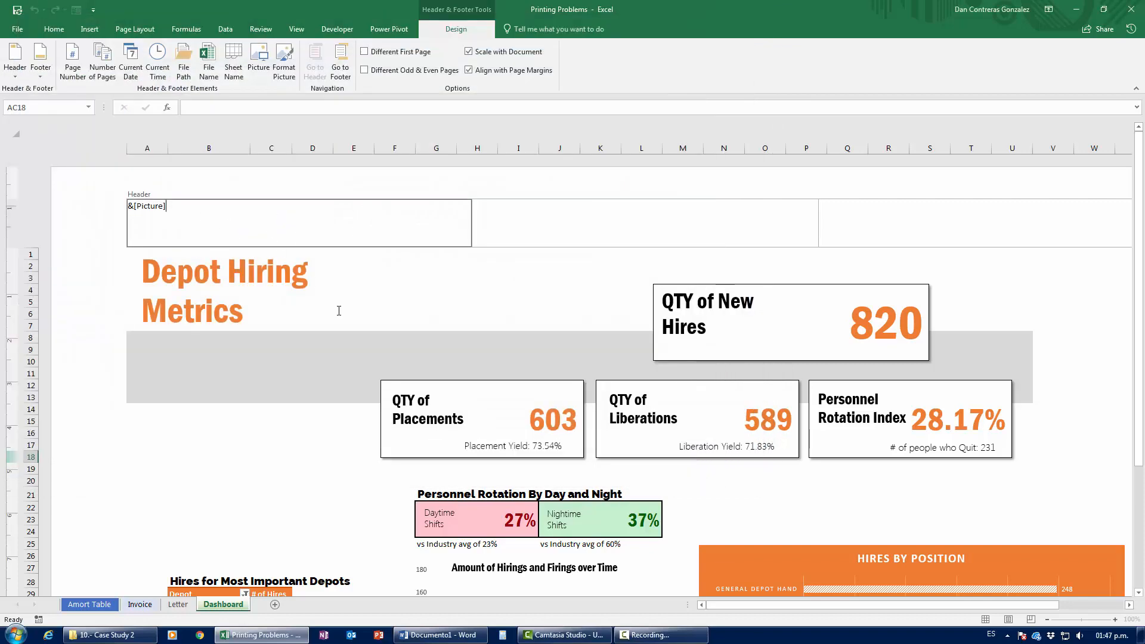
left_click(307, 395)
Step: Resize the header logo to 2.5 cm high
left_click(187, 209)
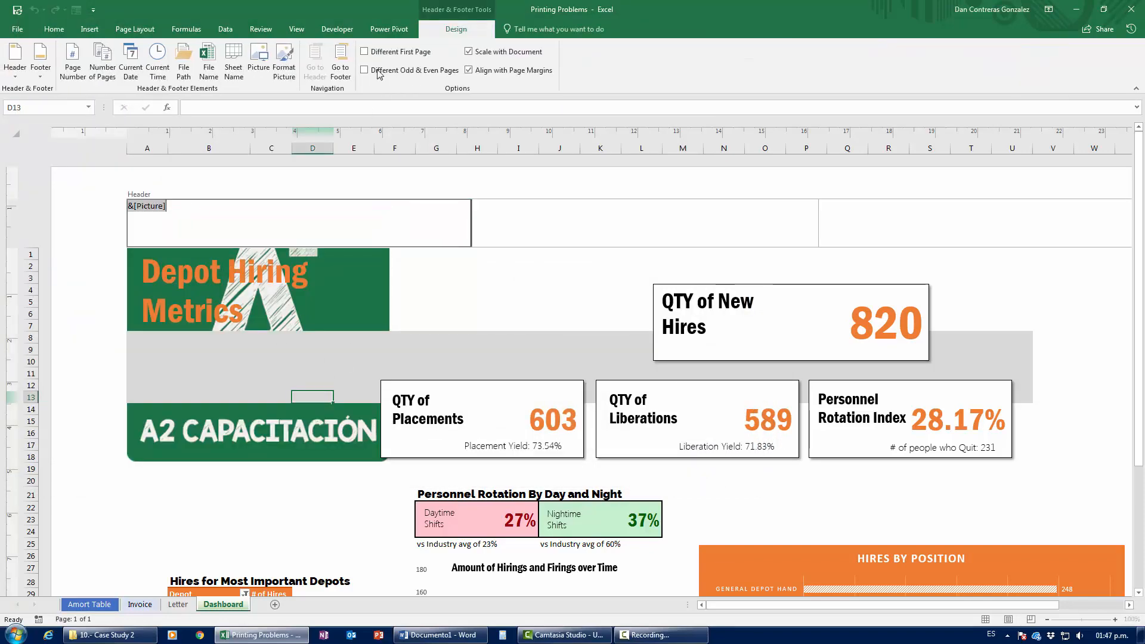
left_click(284, 67)
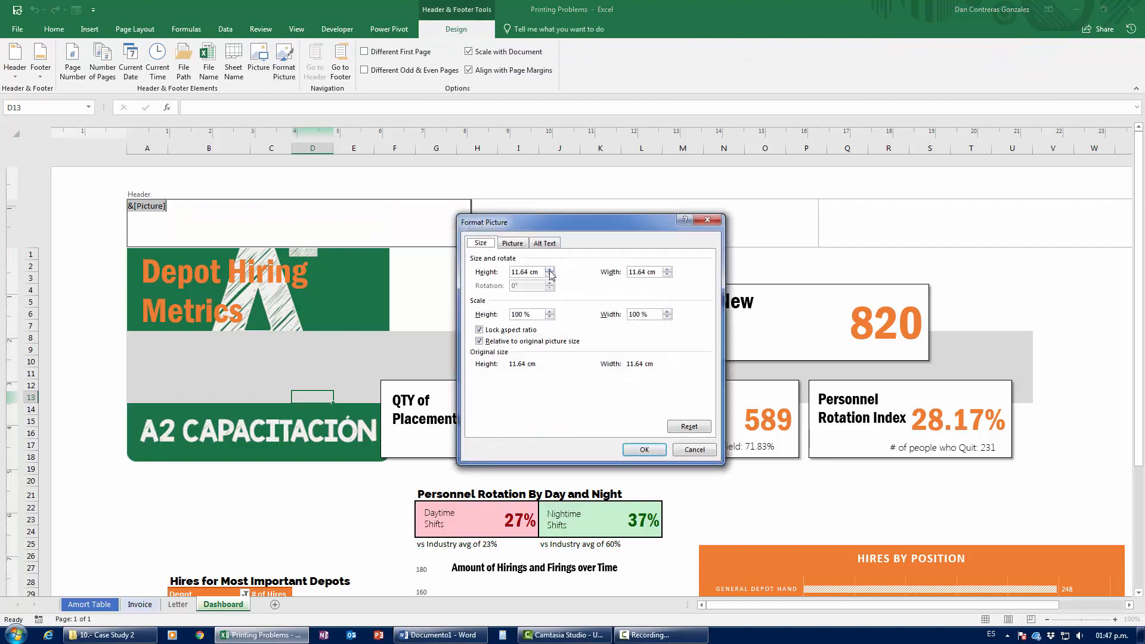
left_click_drag(543, 272, 492, 268)
type("2.5")
left_click(651, 452)
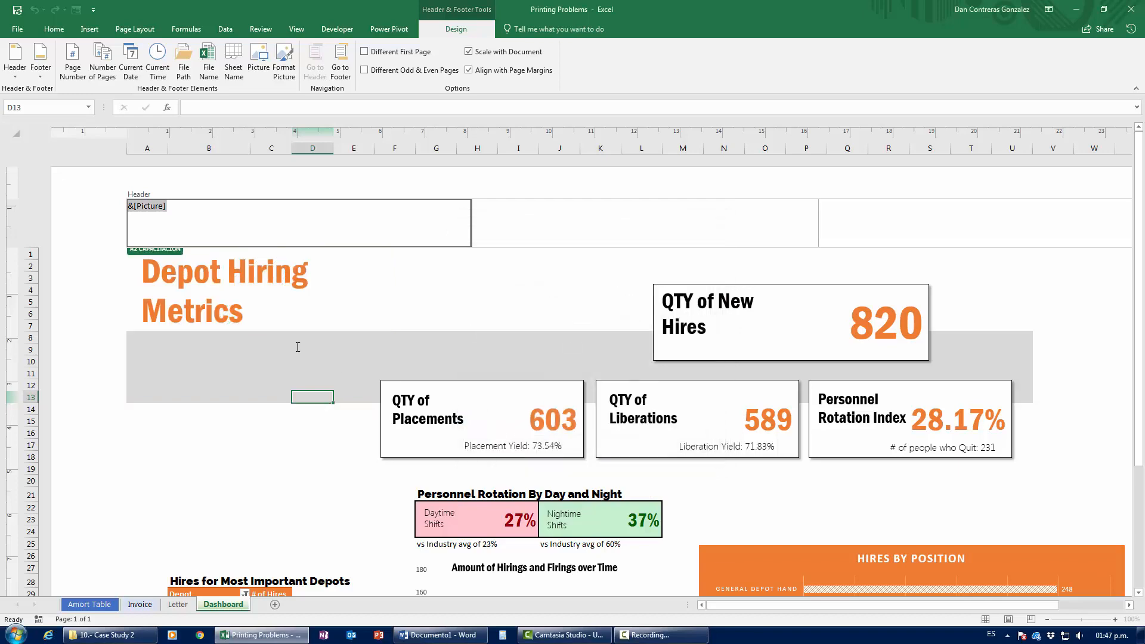
left_click(216, 273)
left_click(215, 273)
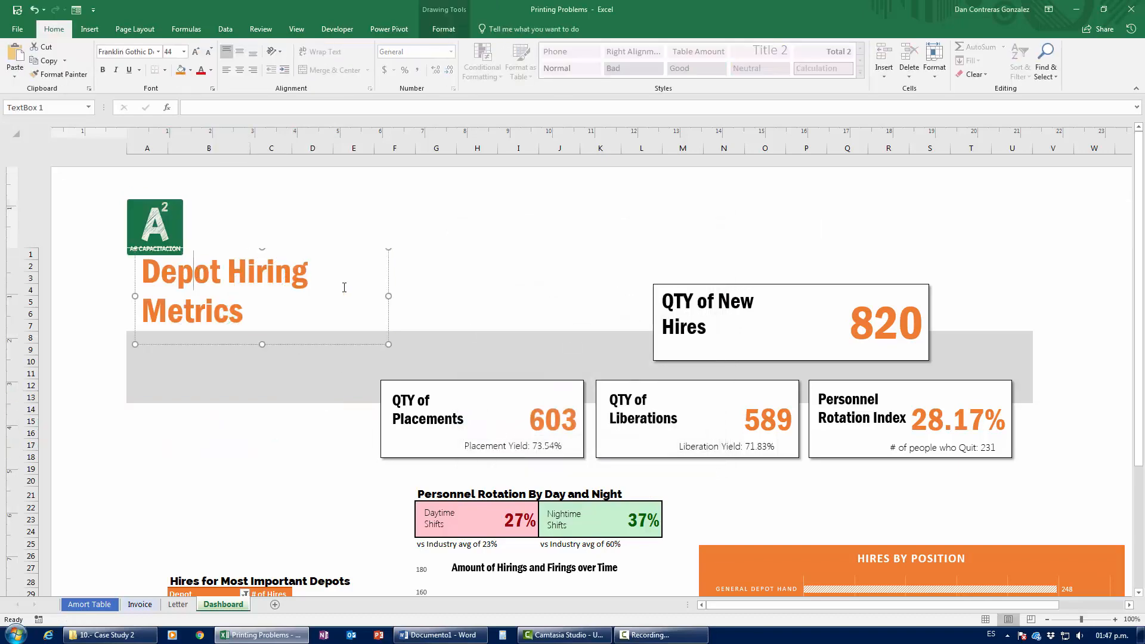
Step: Move the Depot Hiring Metrics title box down and right, clear of the logo, and preview the printout
mouse_move(395, 266)
left_mouse_down()
mouse_move(412, 278)
mouse_move(468, 268)
left_mouse_up()
left_click(260, 431)
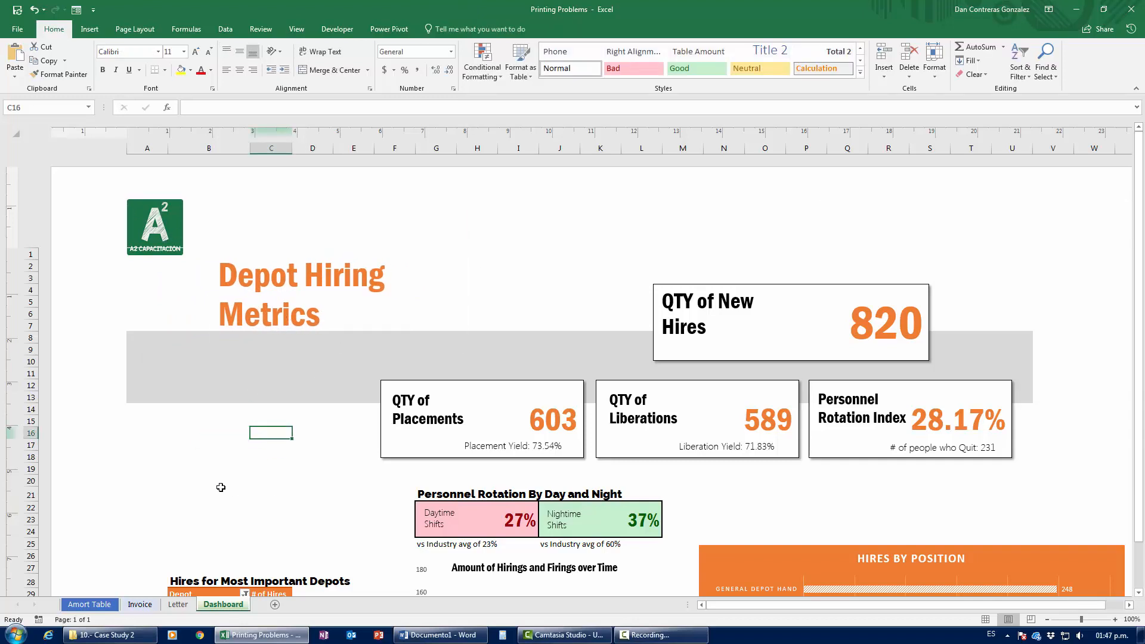
key("ctrl+p")
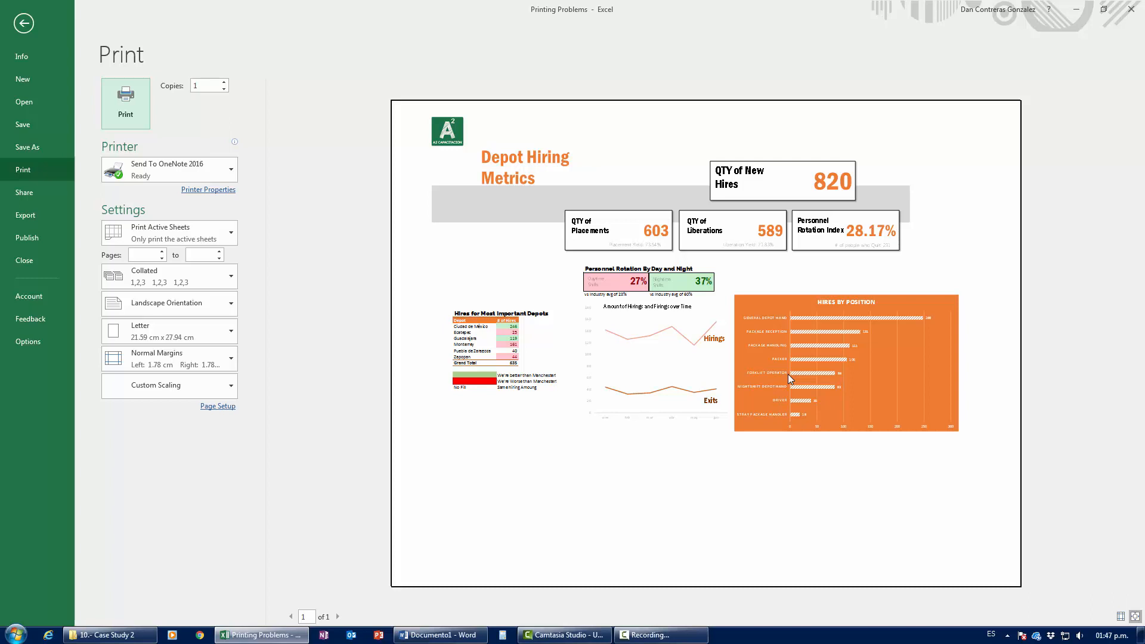
Step: Leave print preview, return the Dashboard to Normal view, and scroll to review it
key("Escape")
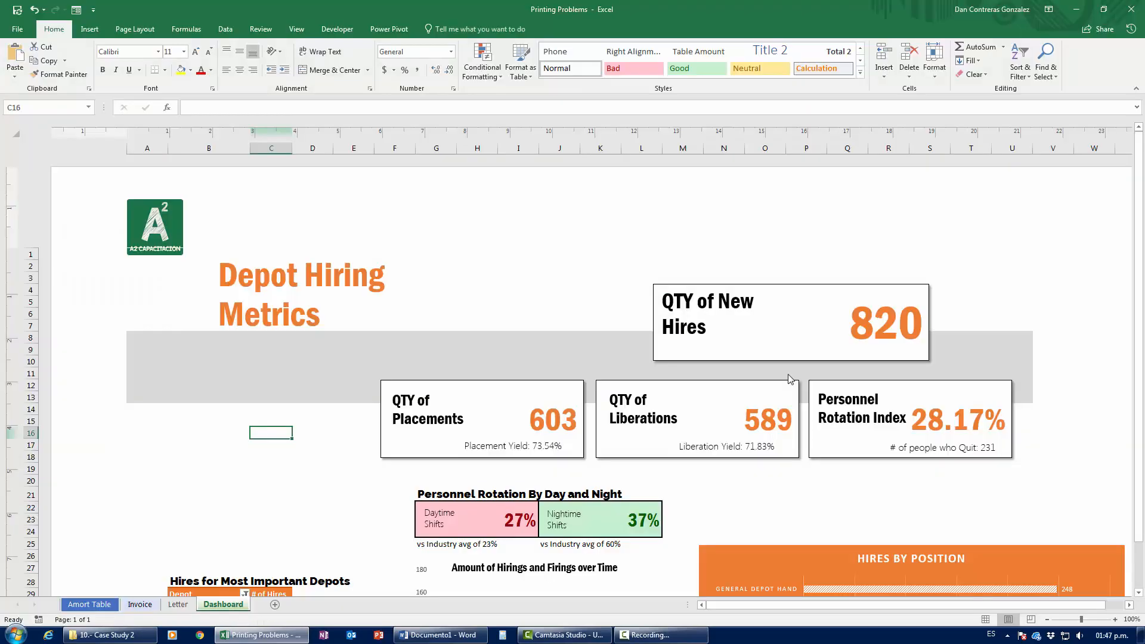
left_click(999, 616)
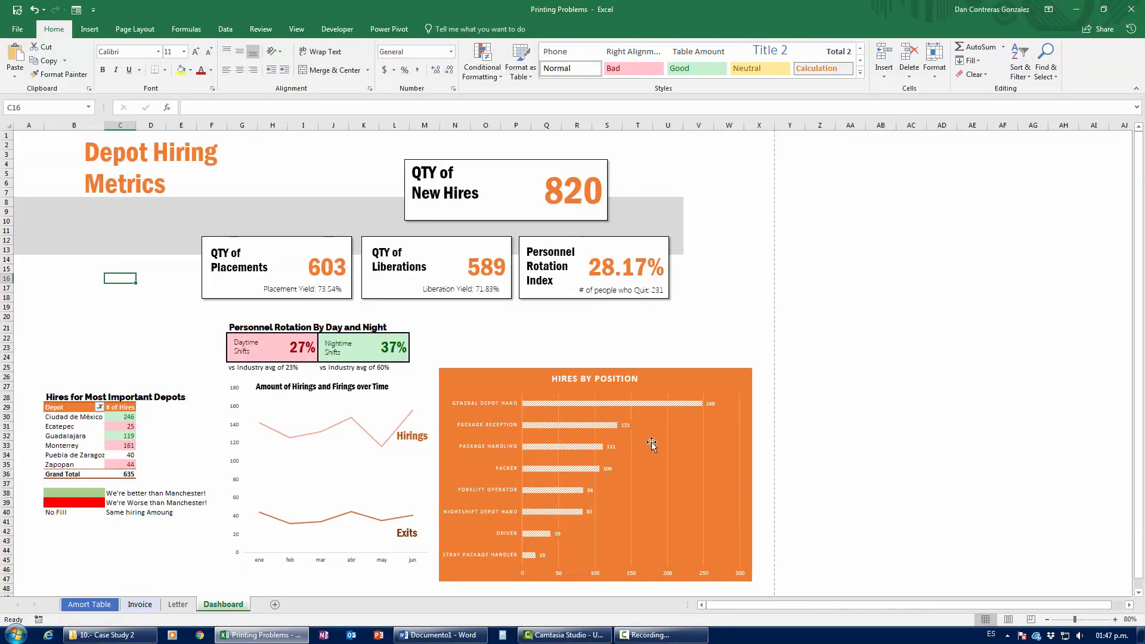
scroll(683, 372, "down", 10)
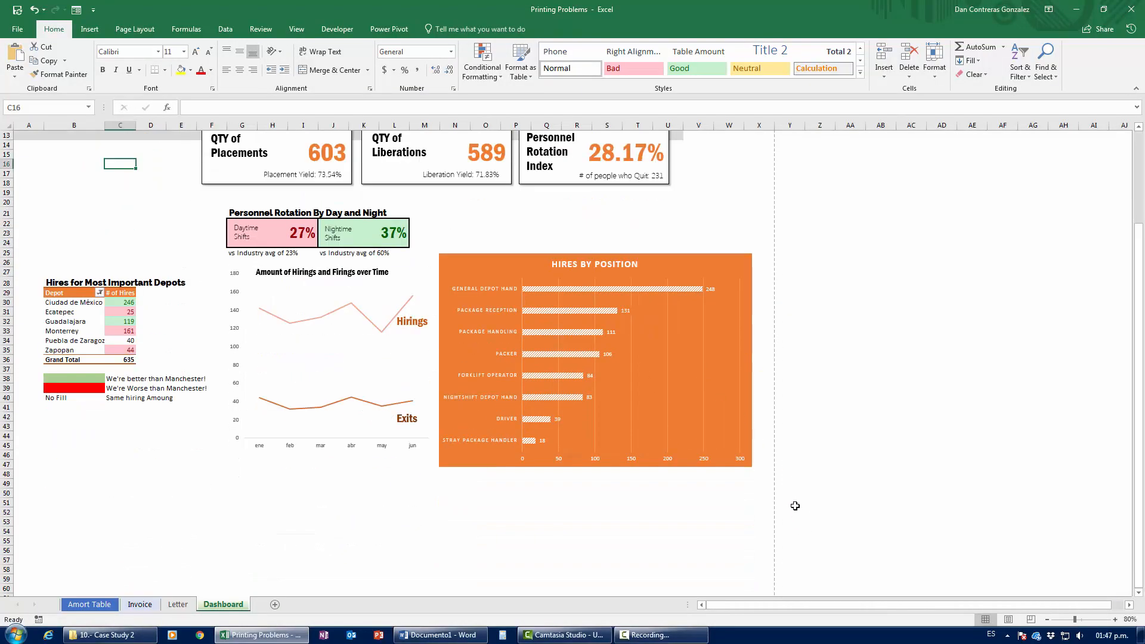
scroll(780, 511, "up", 8)
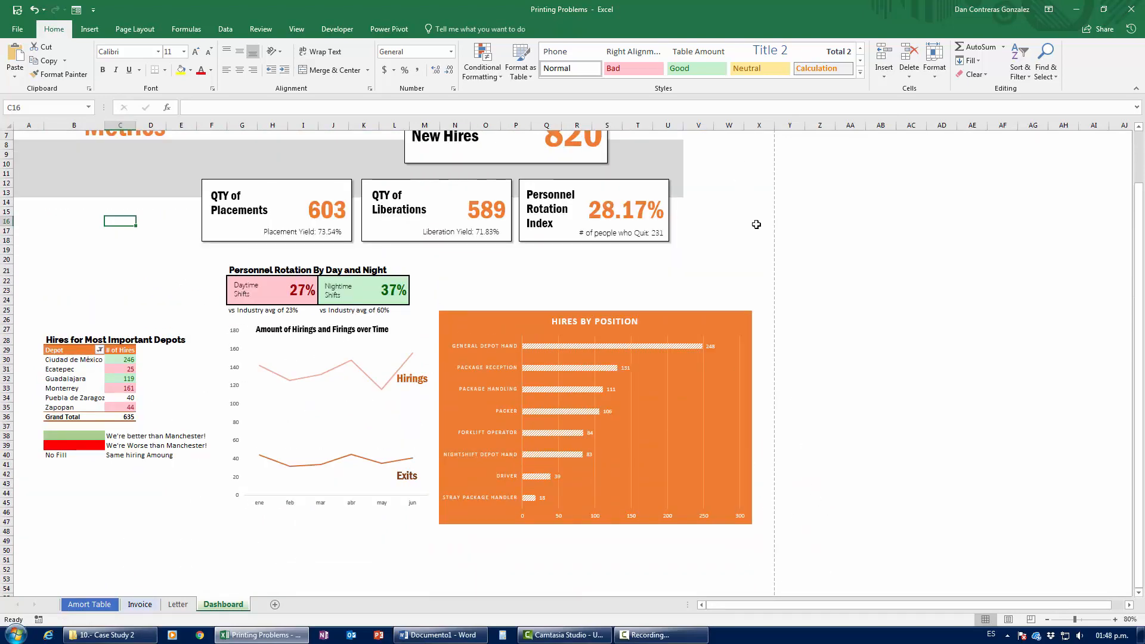
scroll(784, 460, "down", 5)
scroll(785, 459, "up", 7)
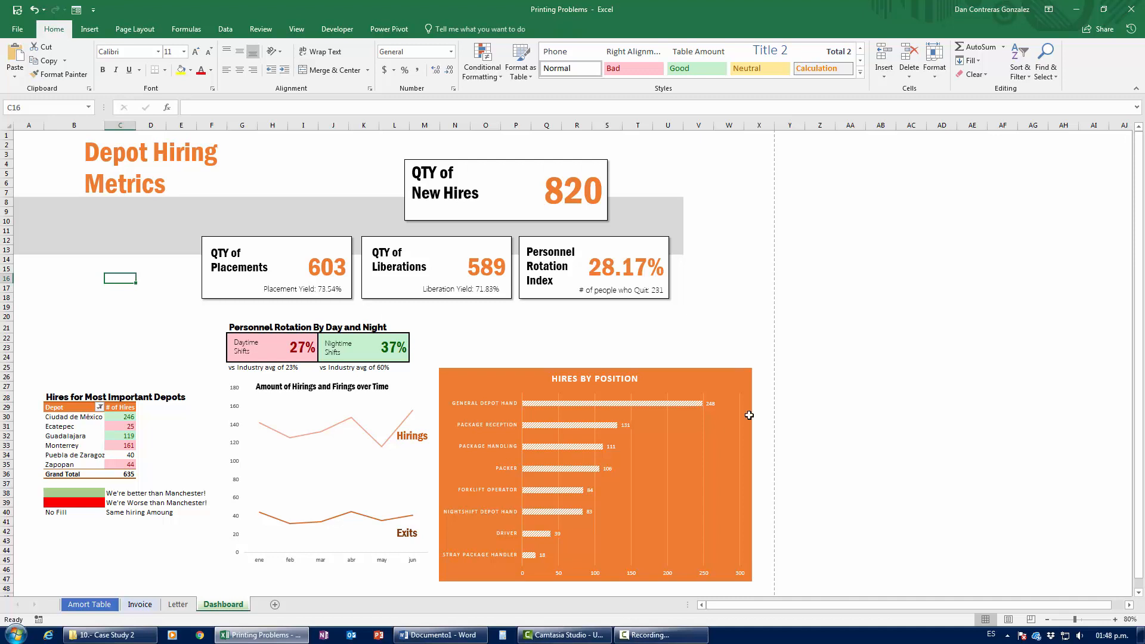
Step: Turn off 'Show page breaks' for the Dashboard sheet in Advanced options
left_click(30, 34)
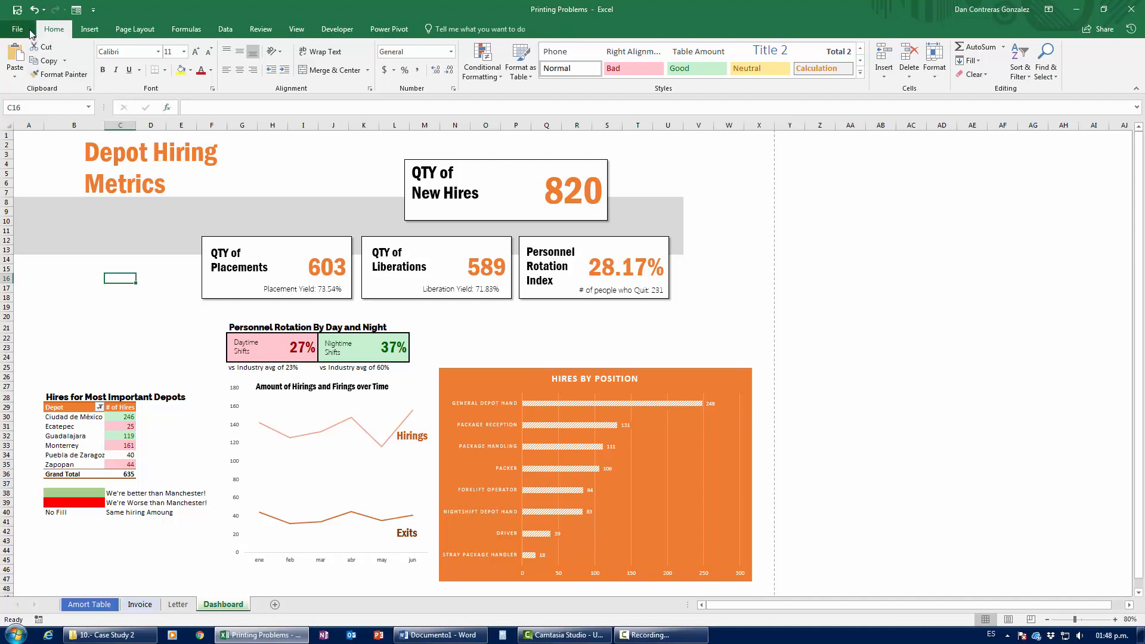
left_click(29, 342)
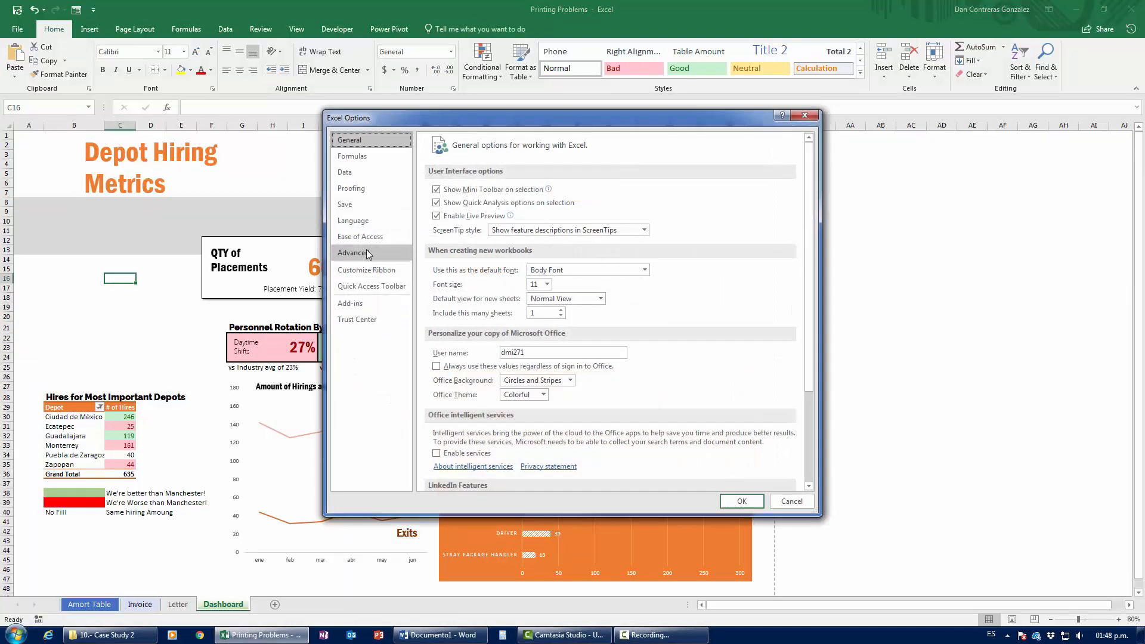
left_click(368, 255)
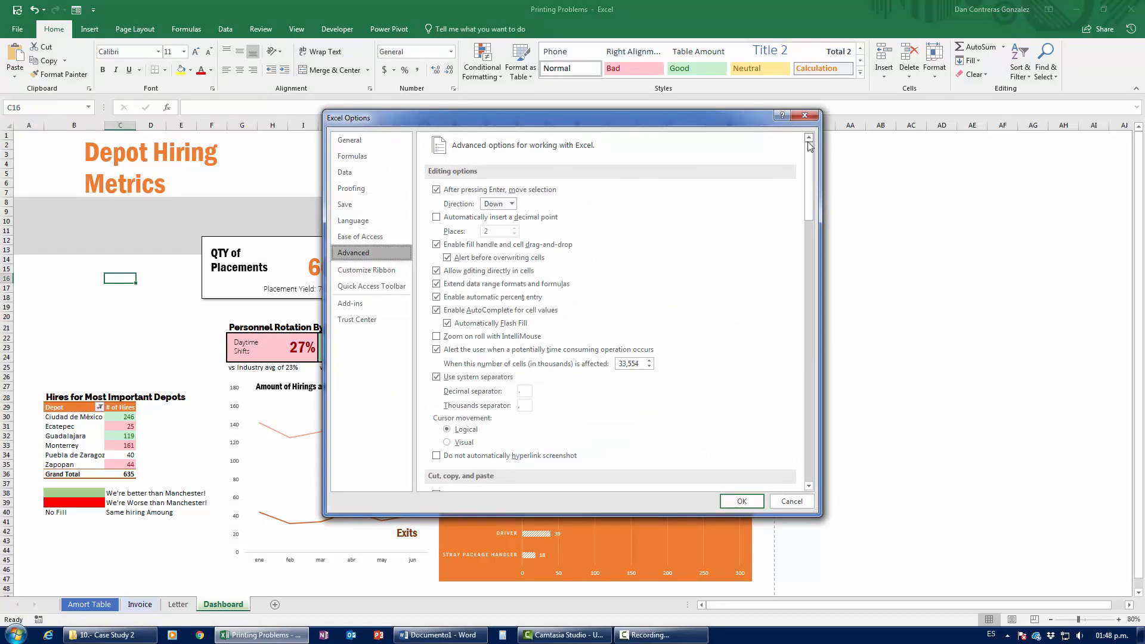
left_click_drag(812, 160, 805, 258)
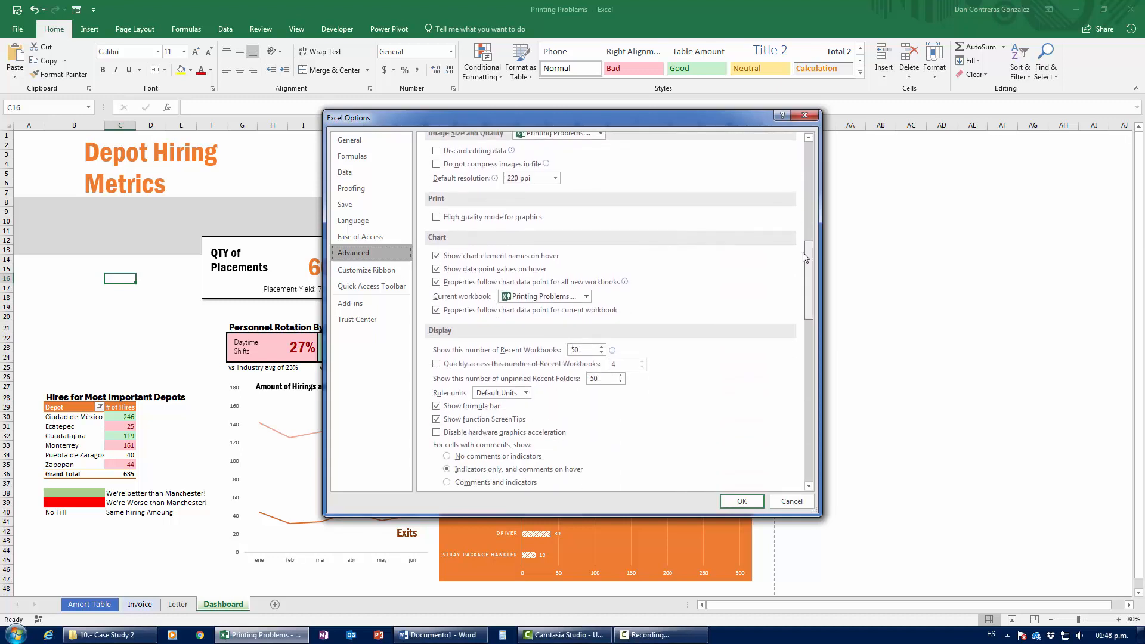
scroll(486, 384, "down", 8)
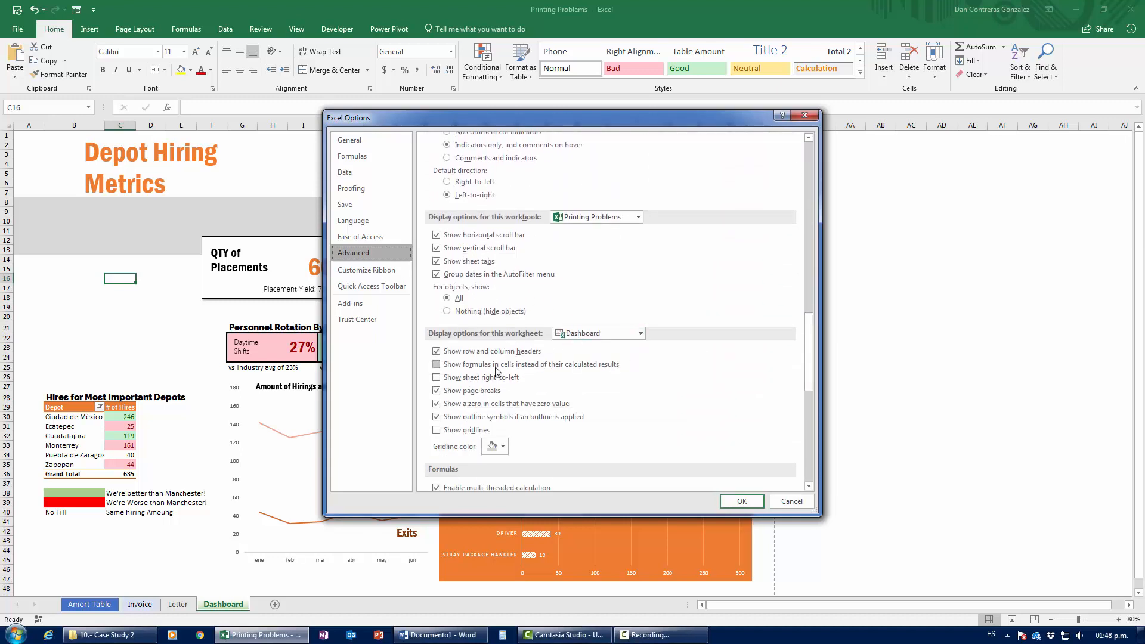
left_click(436, 391)
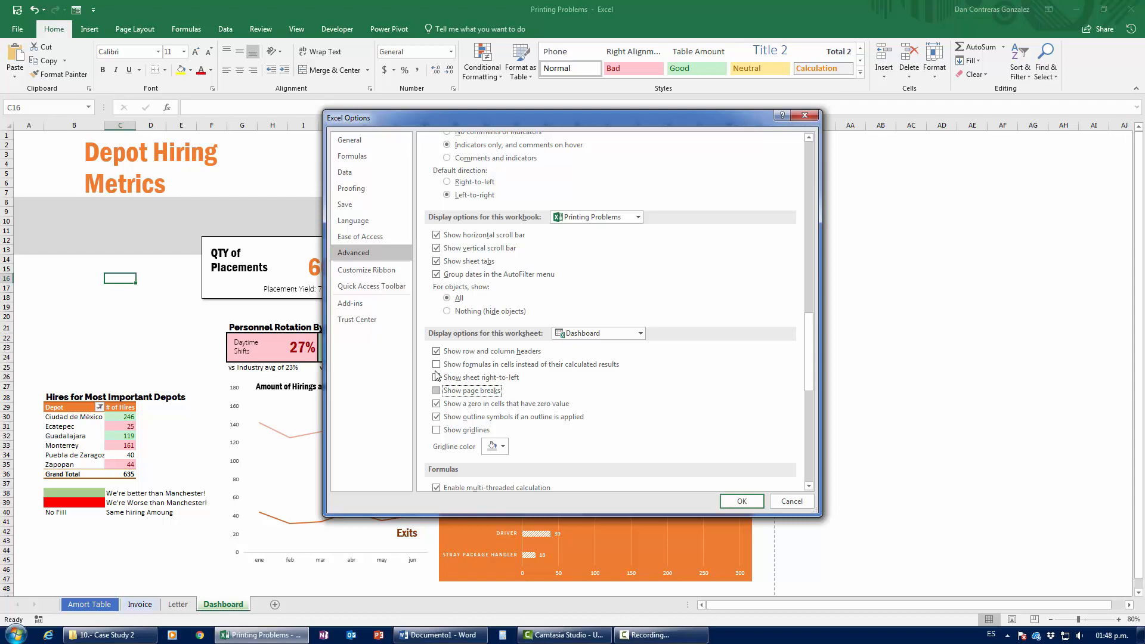
left_click(741, 500)
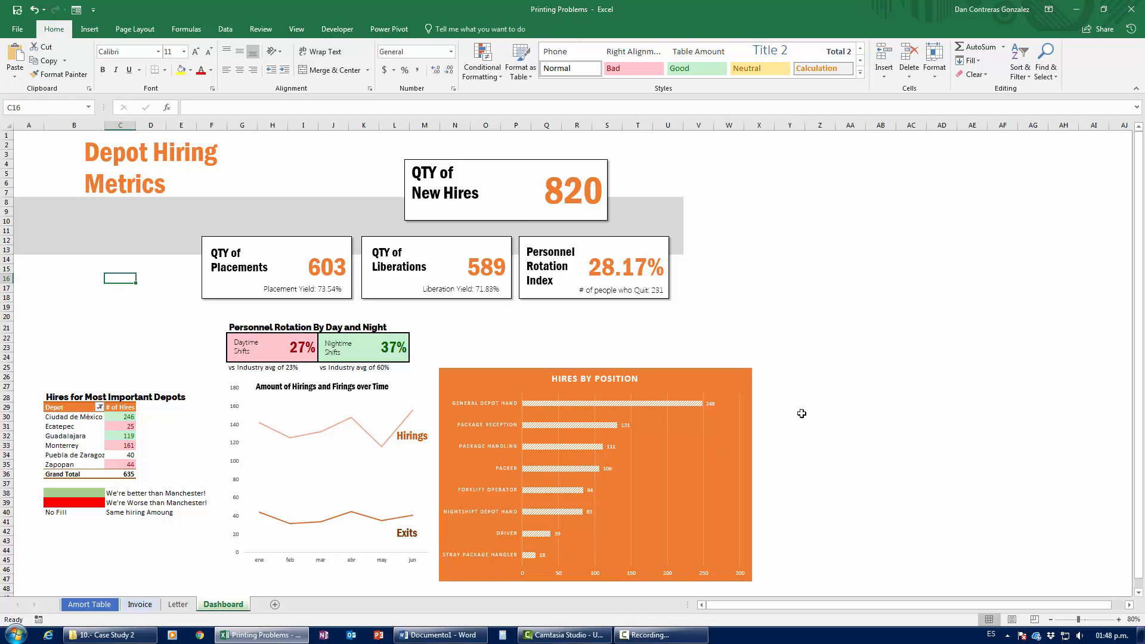
Step: Turn 'Show page breaks' back on for the Dashboard sheet and select cell Y10
left_click(16, 29)
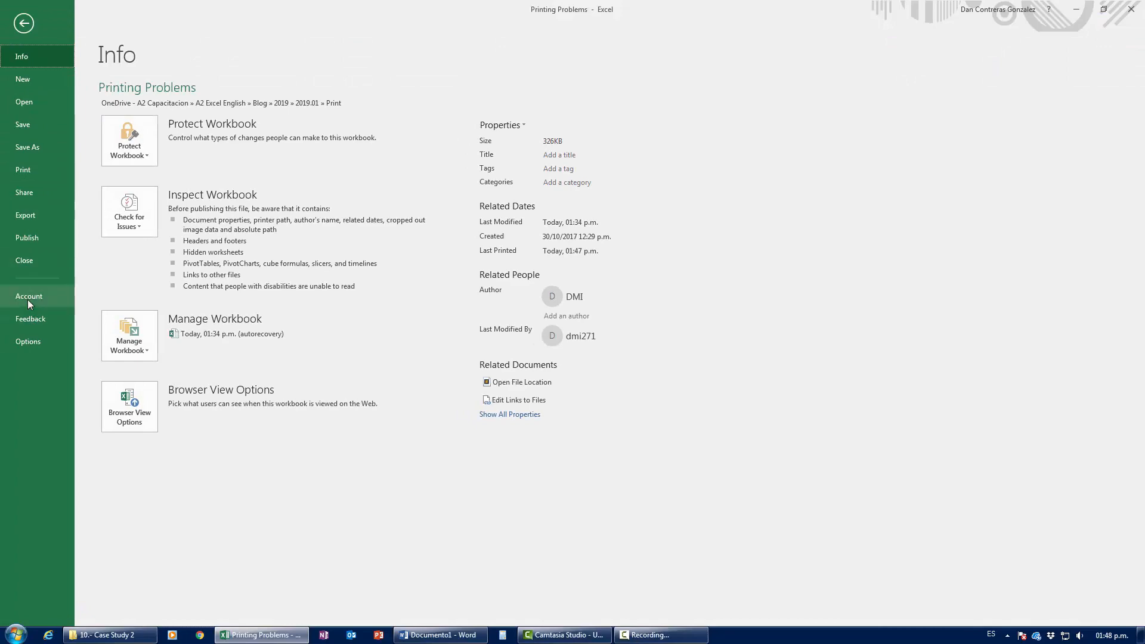
left_click(31, 339)
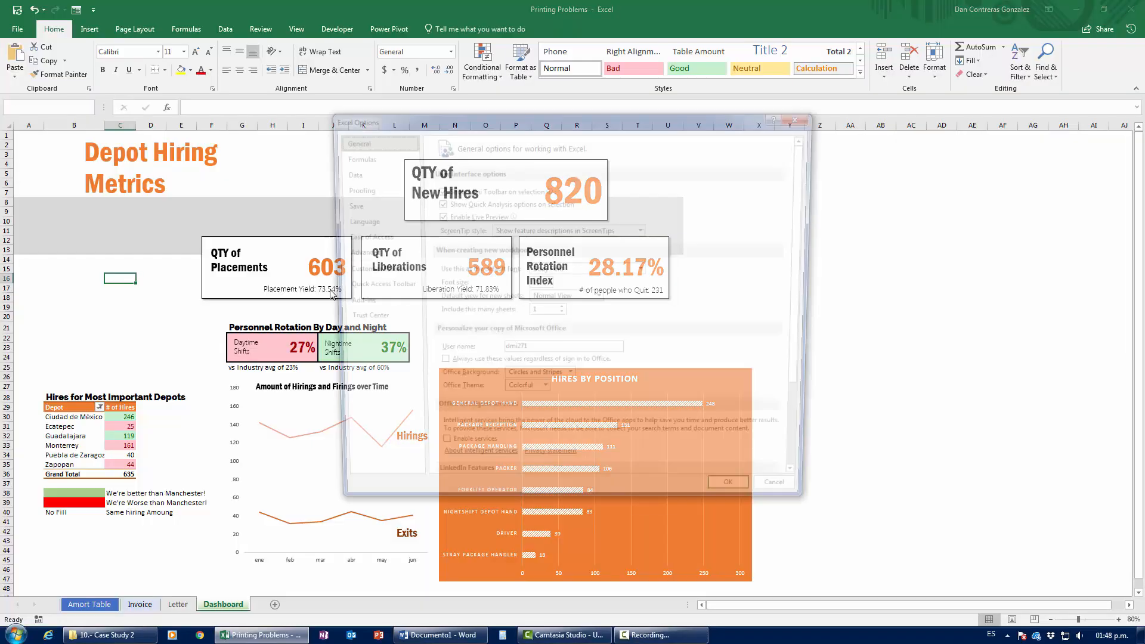
left_click(363, 252)
left_click_drag(806, 197, 806, 373)
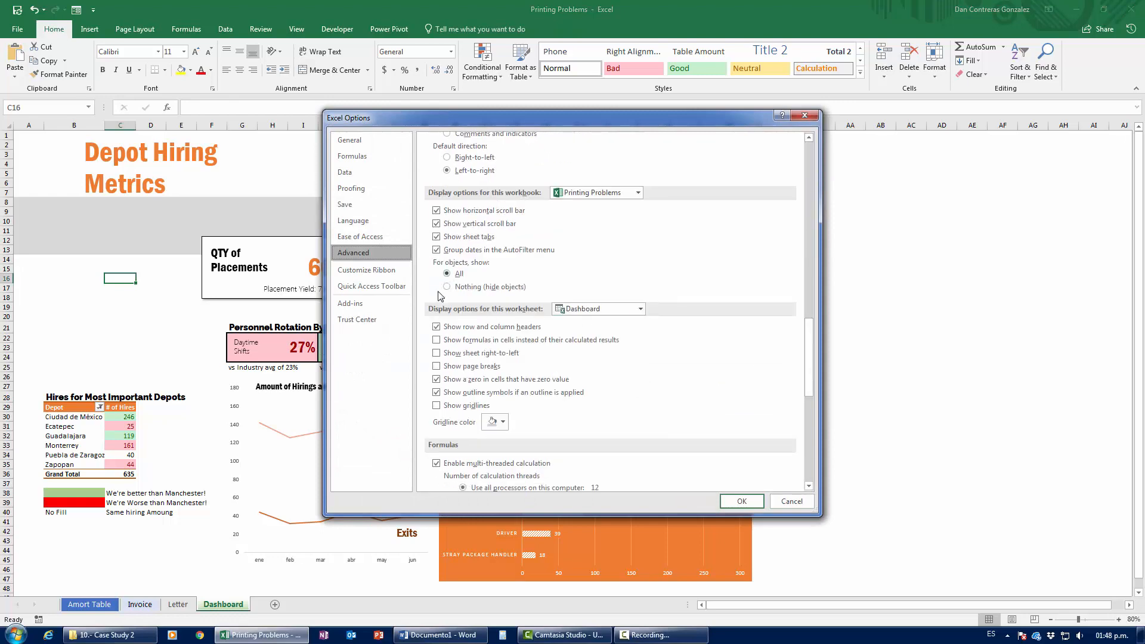
left_click(436, 366)
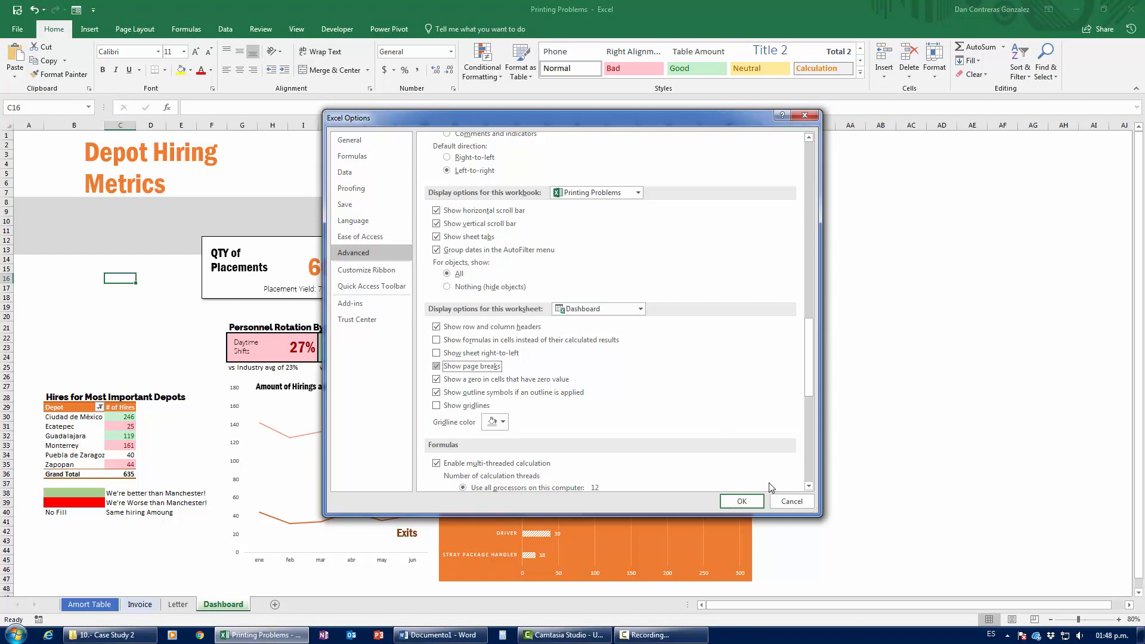
left_click(741, 500)
left_click(778, 219)
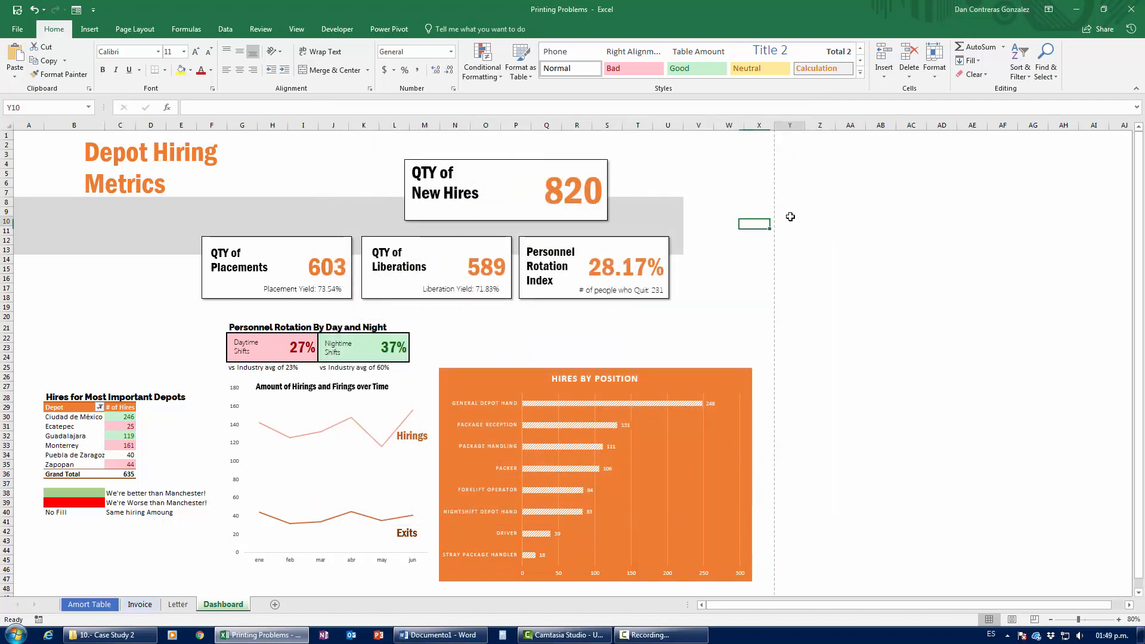
scroll(498, 332, "down", 4)
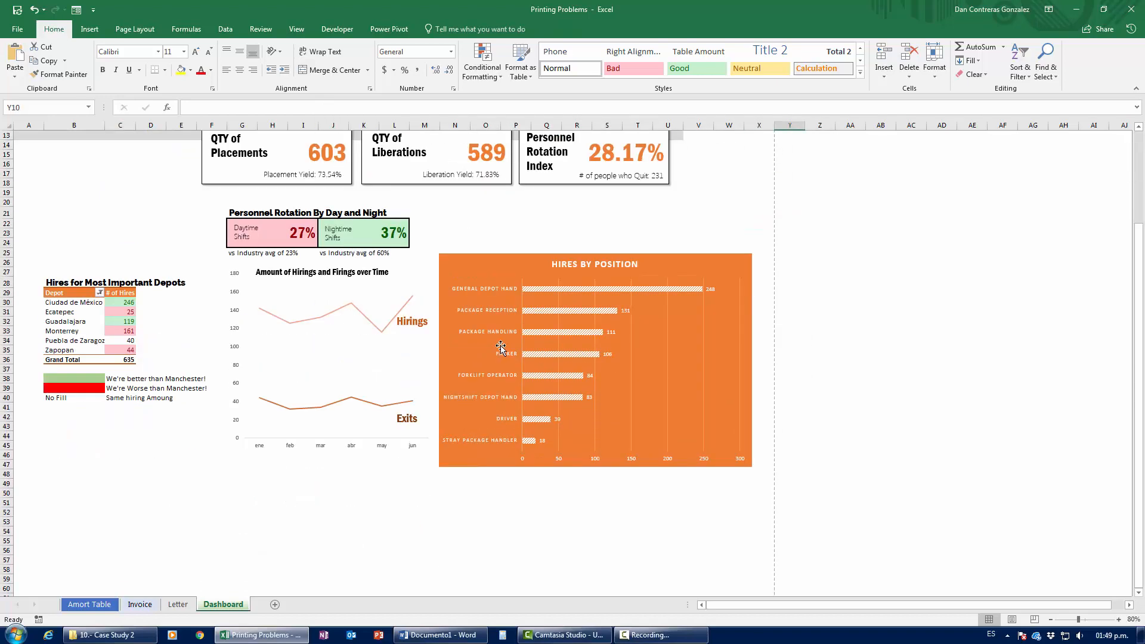
scroll(500, 345, "down", 3)
scroll(500, 348, "up", 7)
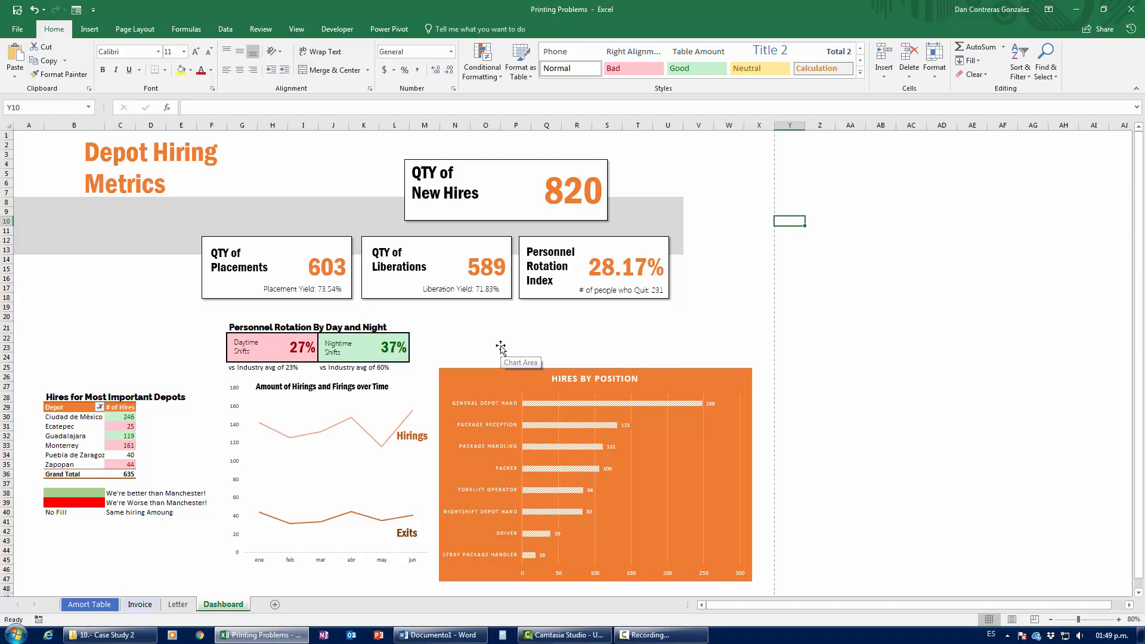
key("ctrl+p")
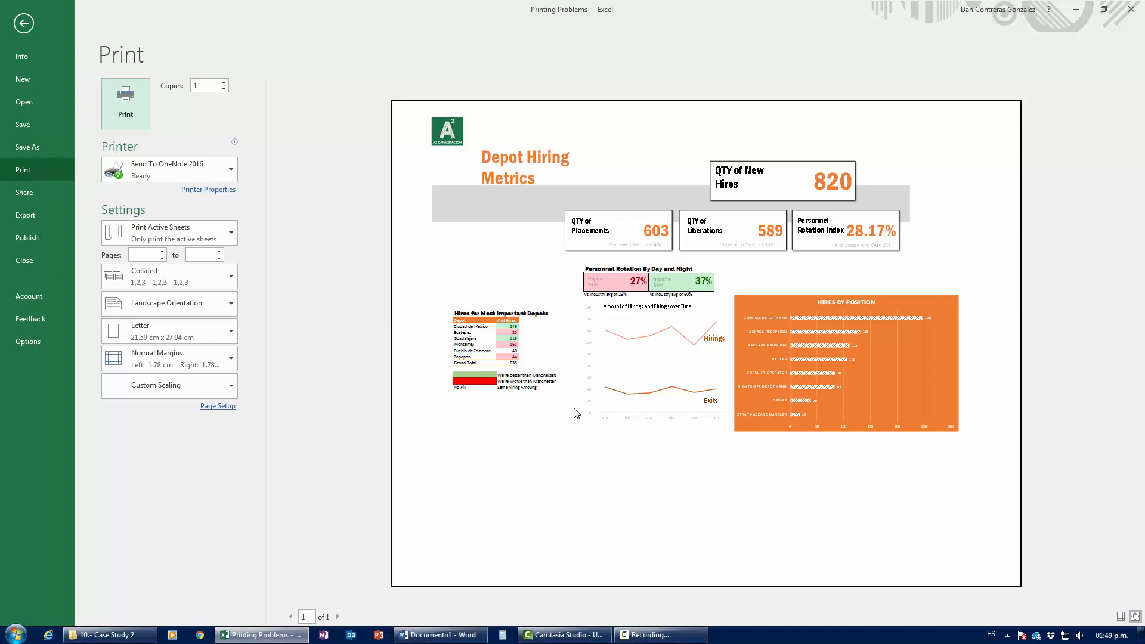
key("Escape")
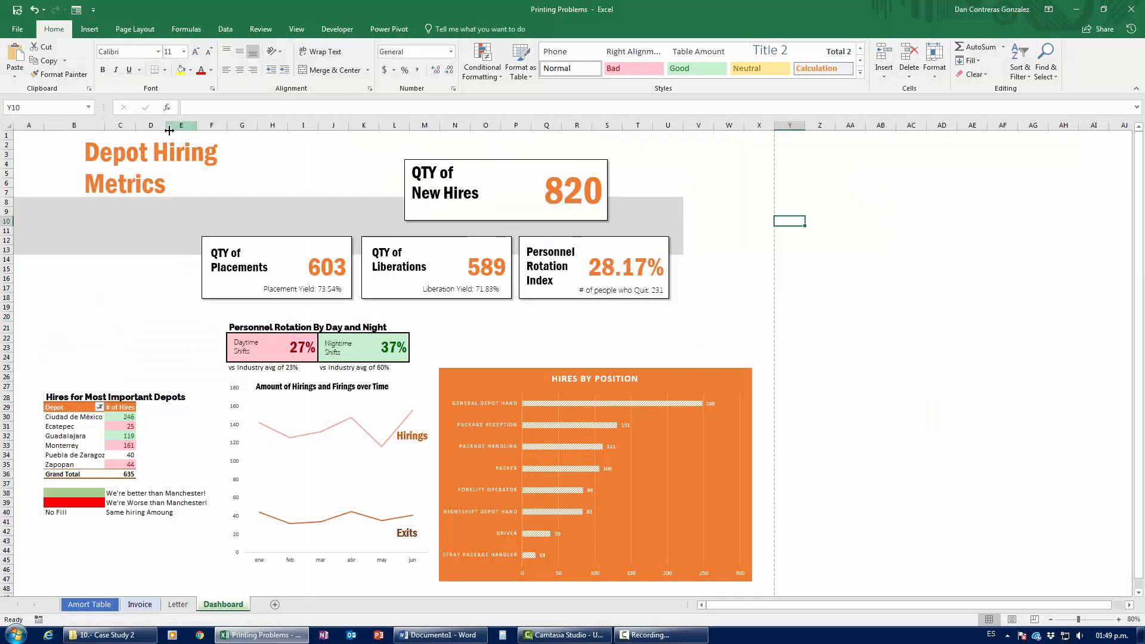
Step: Save the dashboard as Printing Problems.pdf using the PDF (*.pdf) file type
left_click(24, 31)
left_click(41, 150)
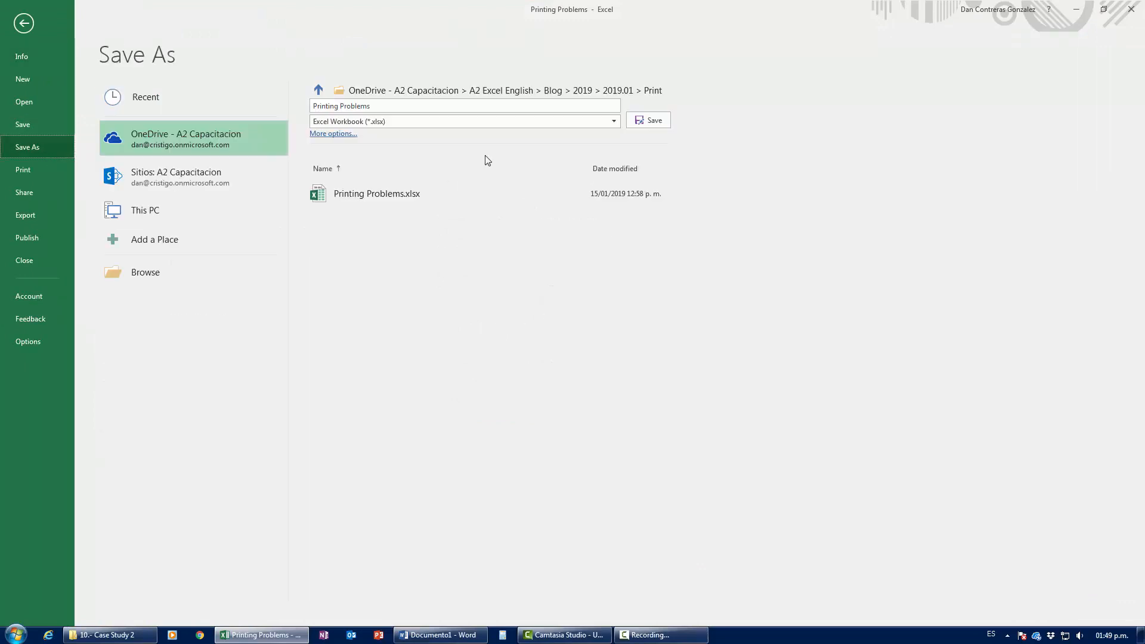
left_click(402, 121)
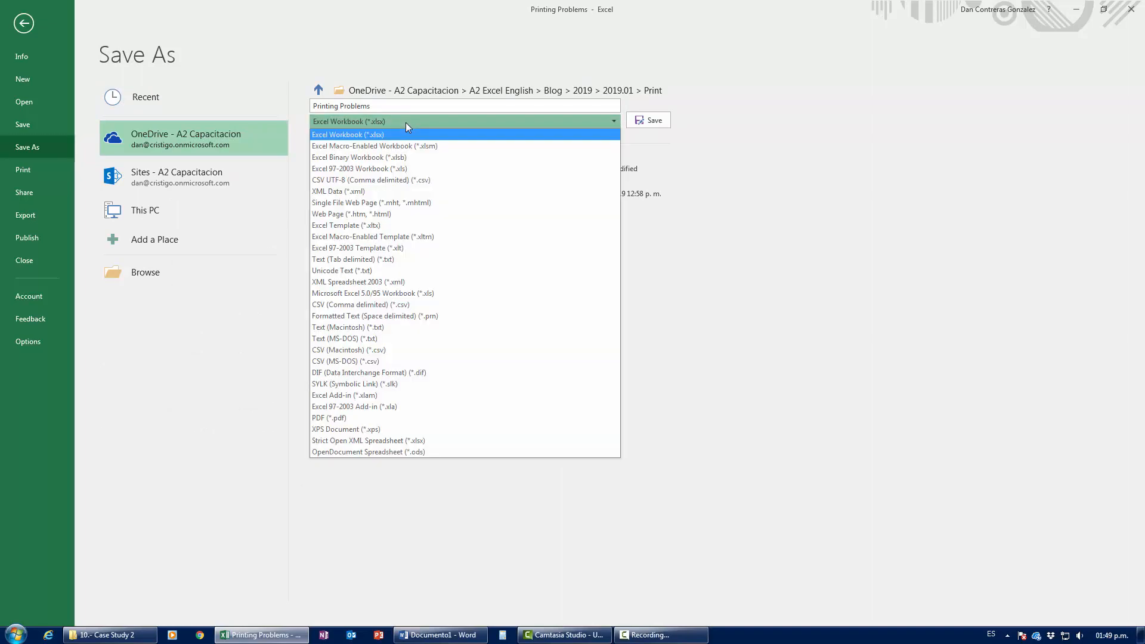
left_click(405, 122)
left_click(406, 123)
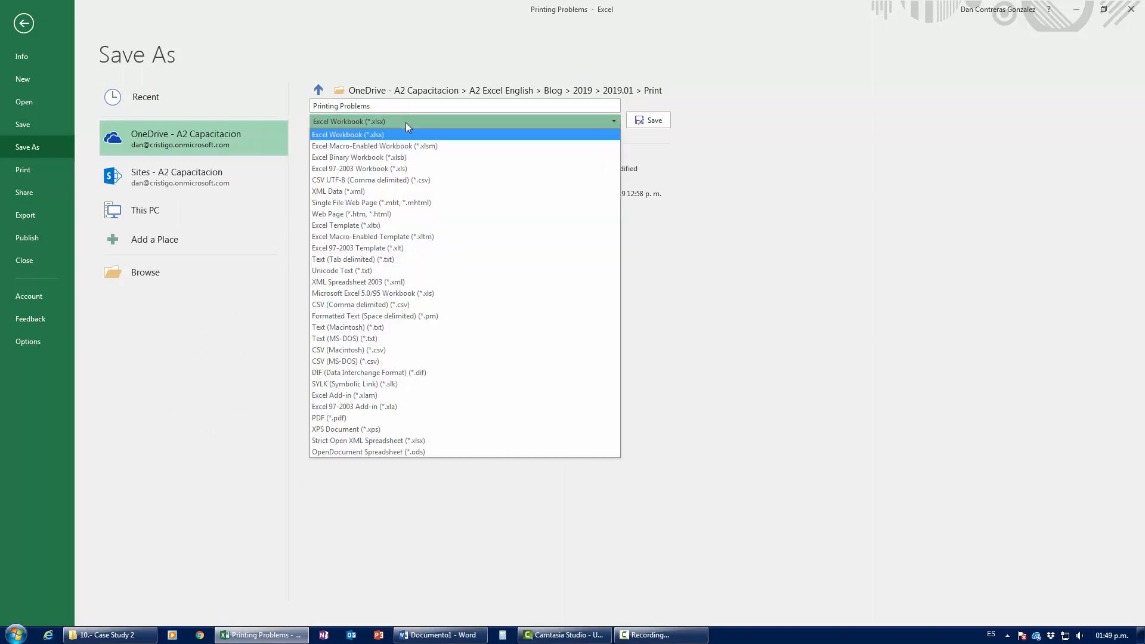
left_click(350, 421)
left_click(641, 121)
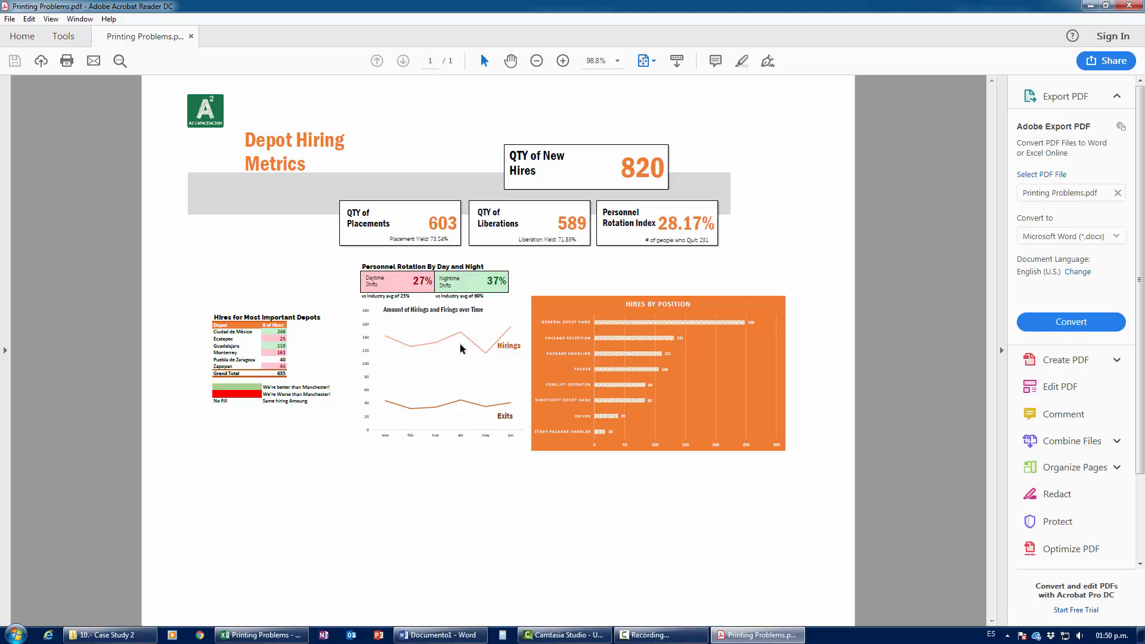
left_click(647, 635)
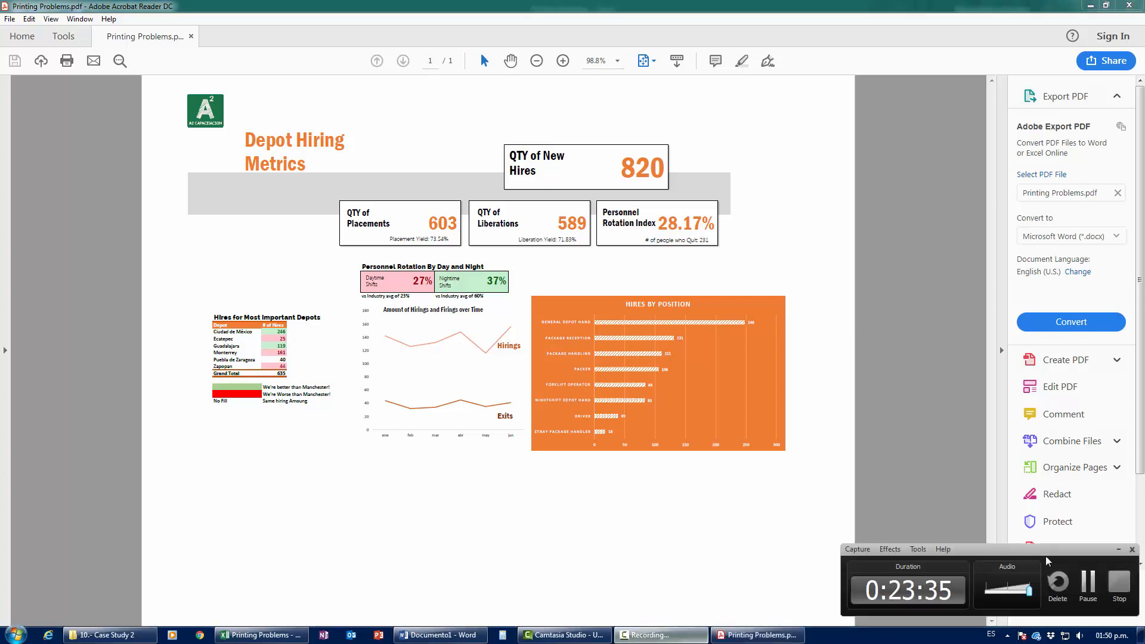